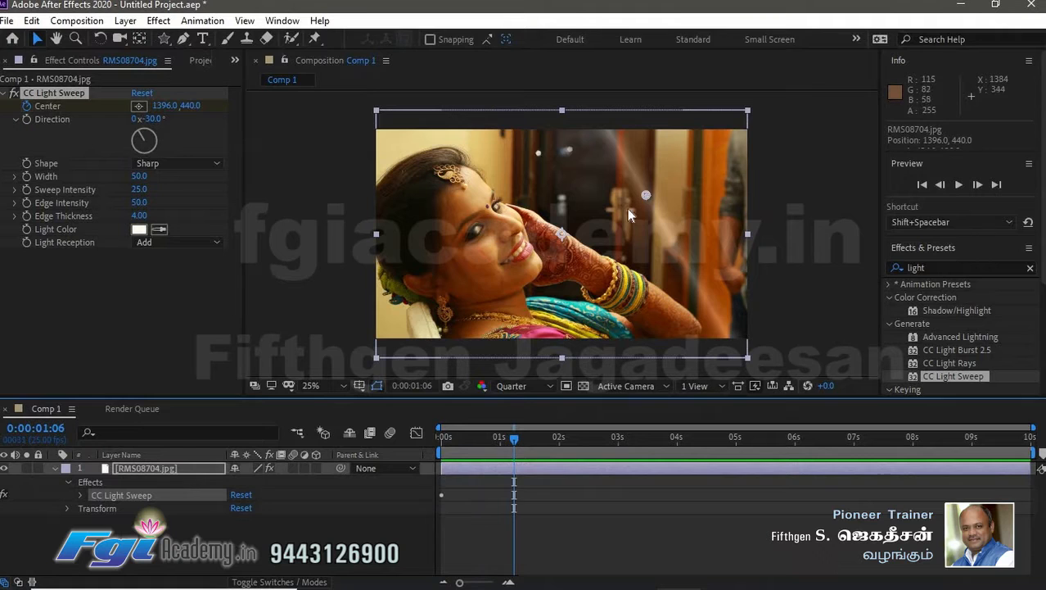
- Scrub to about 3 seconds, move the light sweep toward the upper right, and preview the sweep animation
left_click_drag(528, 441, 646, 438)
left_click_drag(411, 292, 733, 151)
key("space")
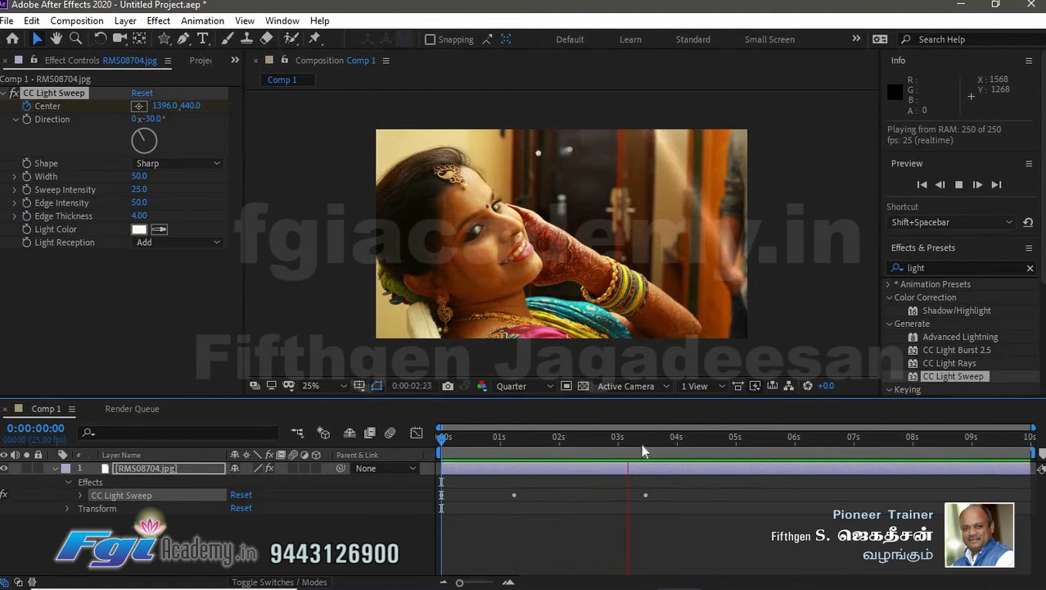
key("space")
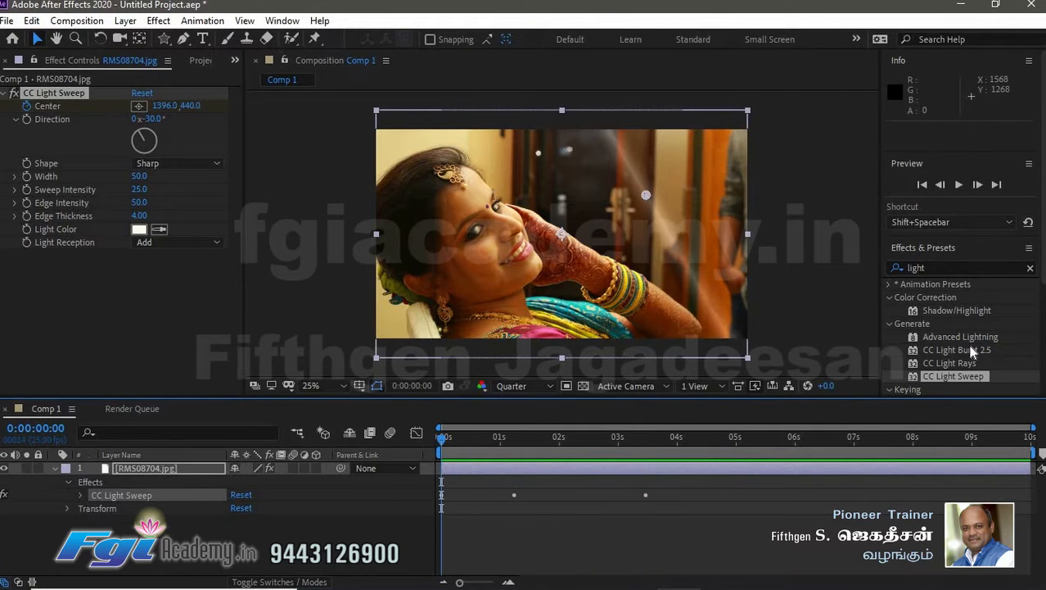
- Delete the CC Light Sweep effect from the photo layer
scroll(954, 341, "down", 3)
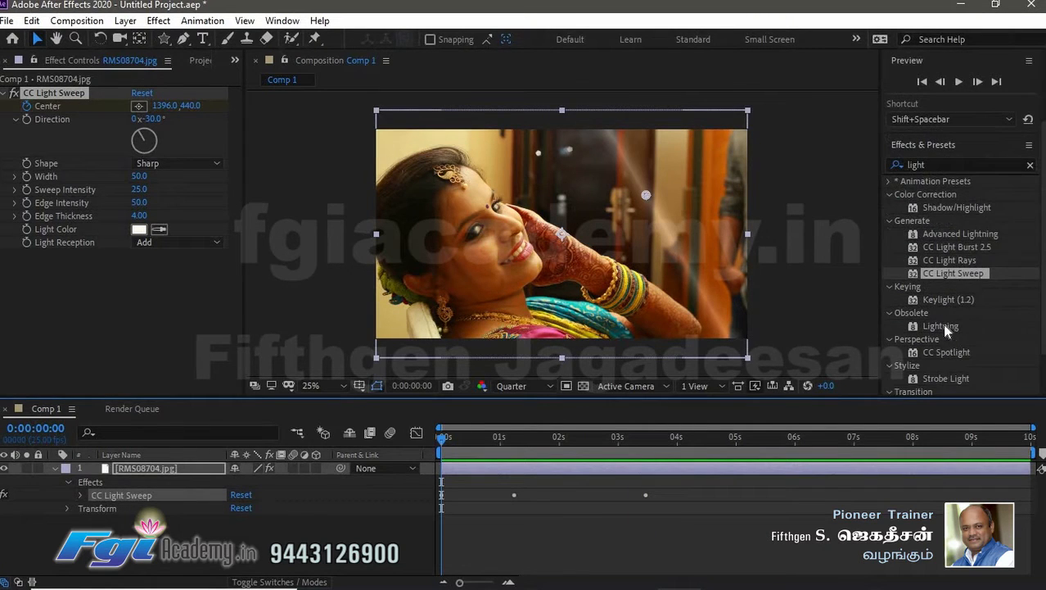
scroll(939, 310, "down", 1)
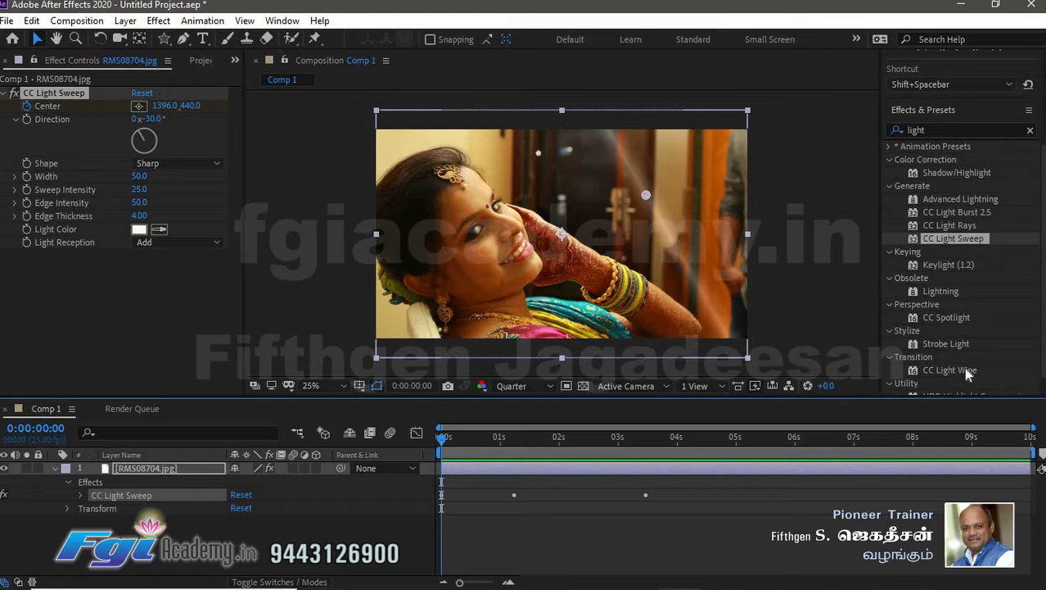
left_click(68, 94)
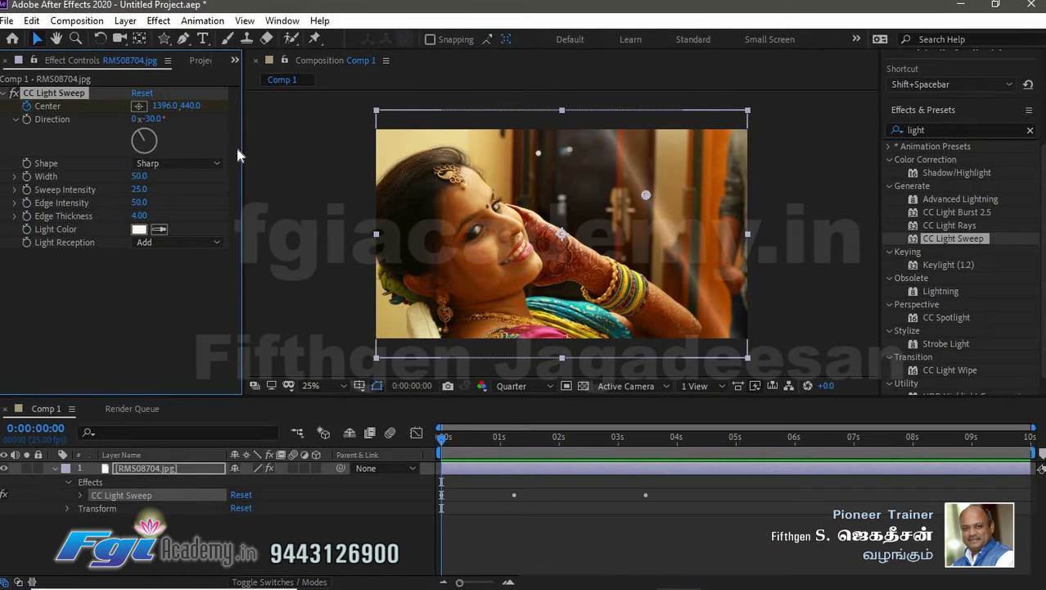
key("Delete")
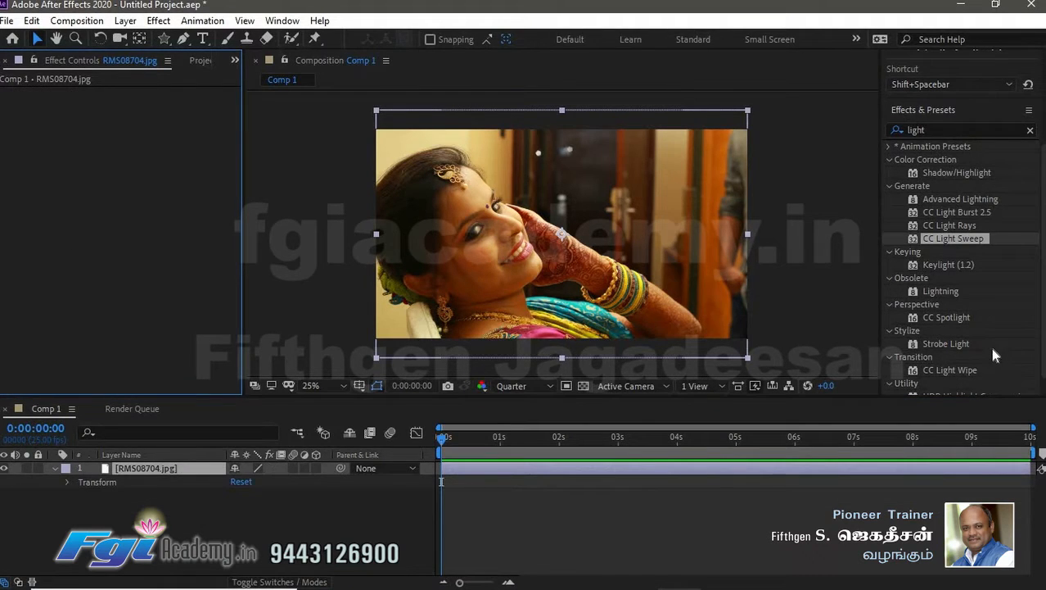
- Turn the photo layer into a 3D layer
scroll(990, 347, "down", 1)
scroll(987, 334, "up", 5)
left_click(935, 272)
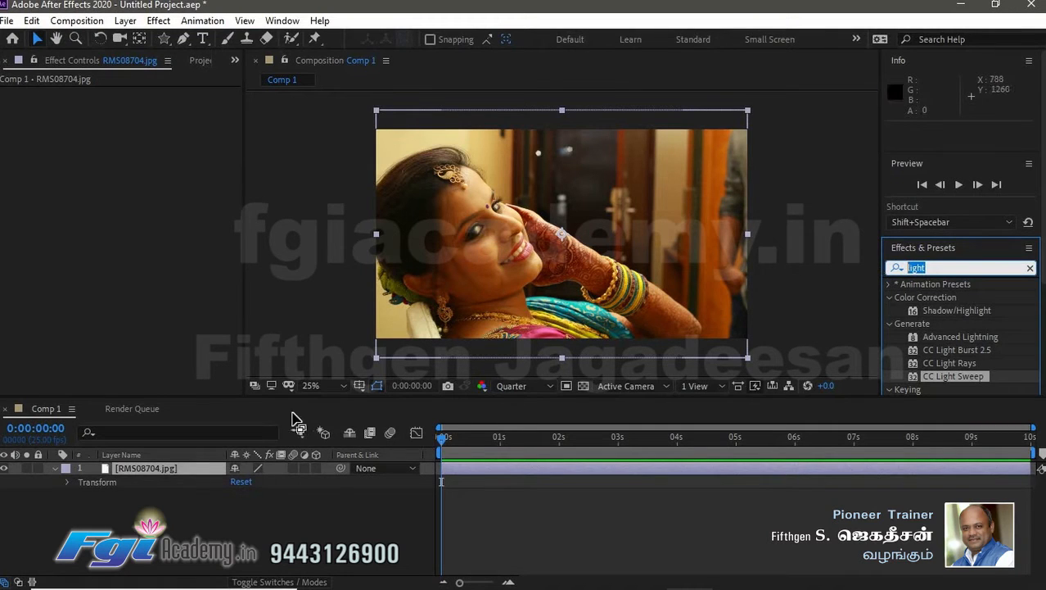
left_click(316, 468)
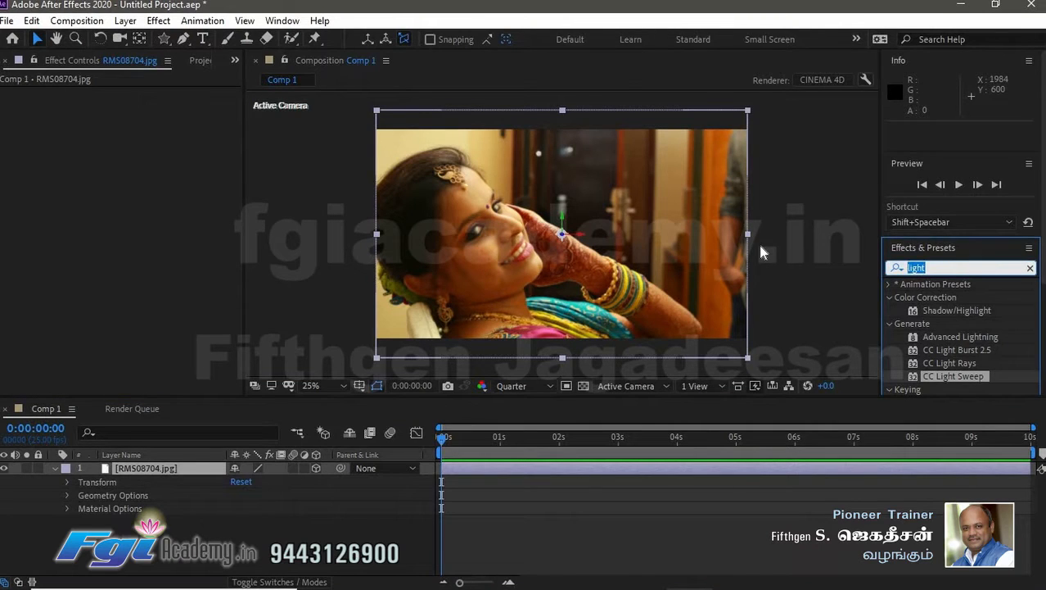
- Search the effects for shatt and apply the Shatter effect to the photo in the composition
type("shatt")
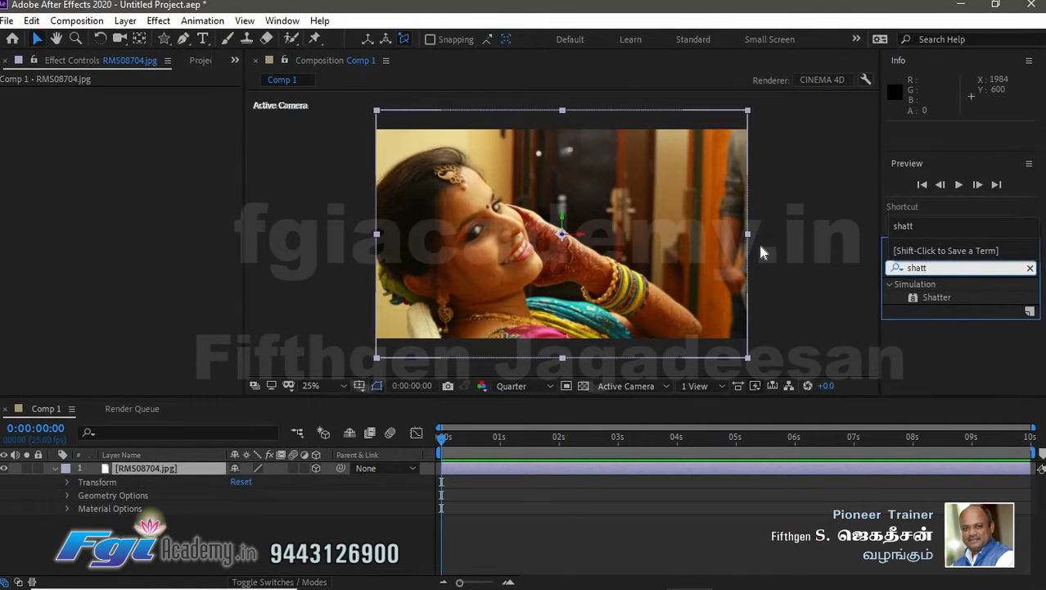
left_click(938, 298)
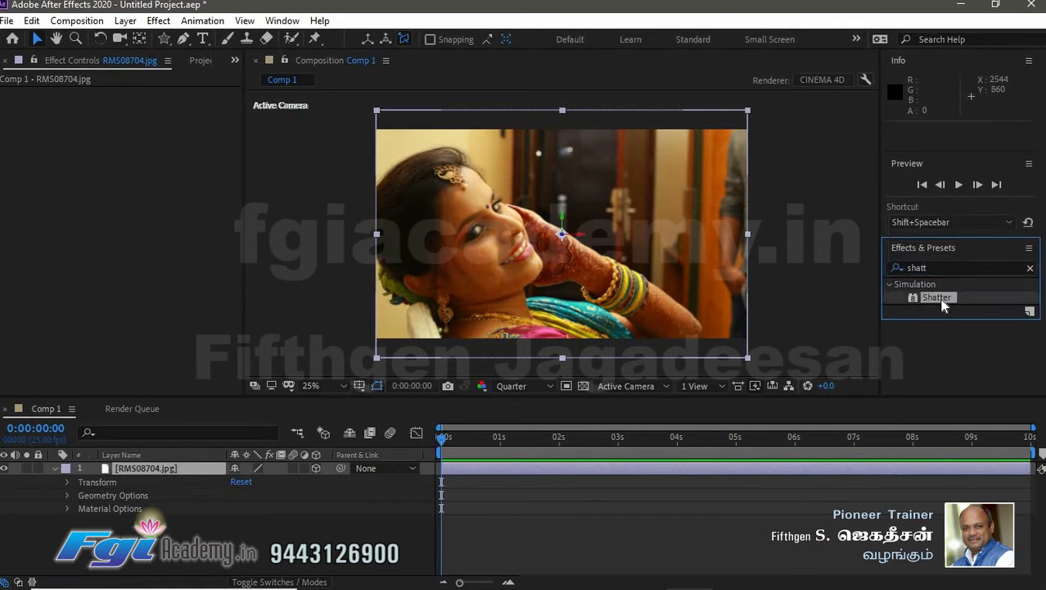
left_click_drag(935, 298, 650, 280)
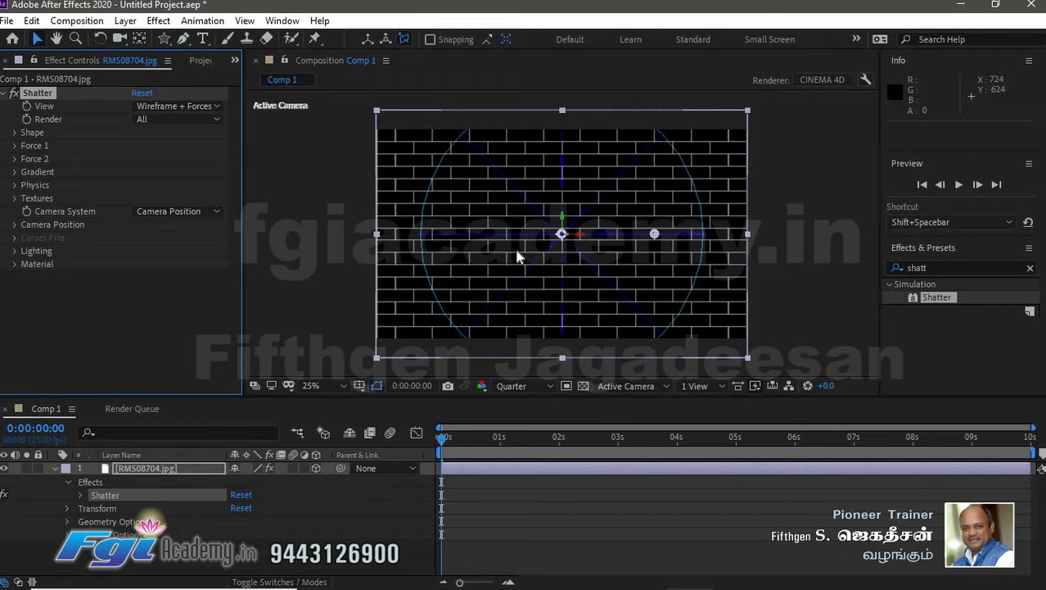
- Review Shatter's View and Render options, keeping Wireframe + Forces and All, and expand the Shape settings
left_click(186, 105)
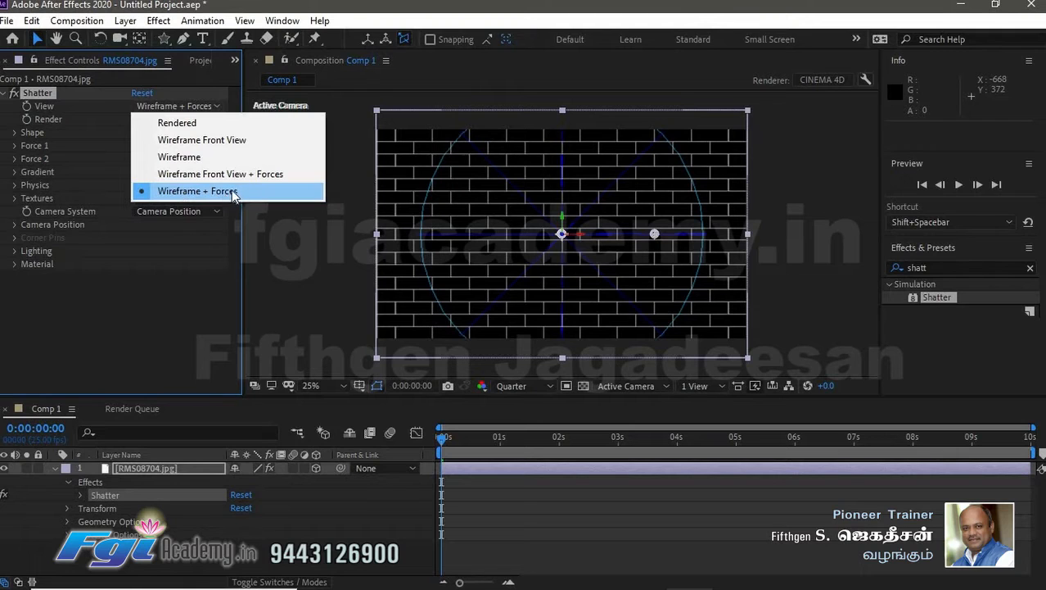
left_click(221, 193)
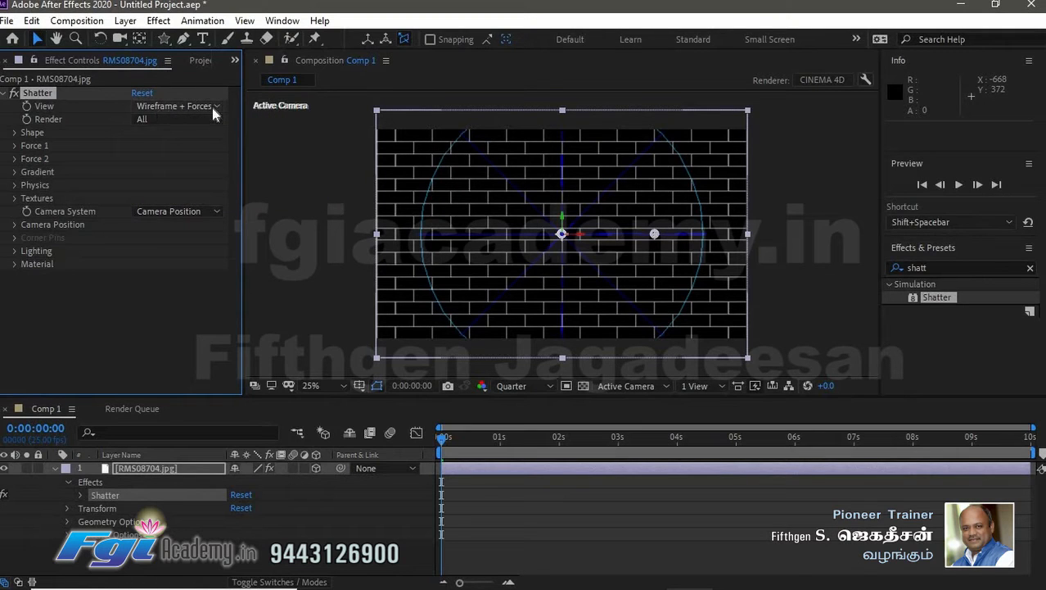
left_click(173, 119)
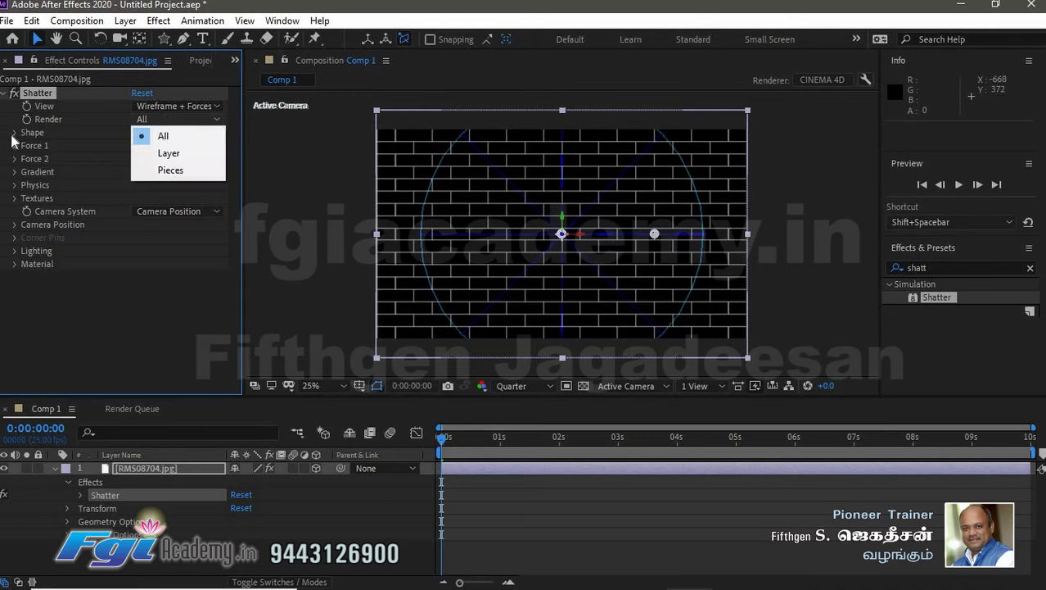
left_click(14, 132)
left_click(14, 132)
- Try the Carpenter's Wheel, Chevrons and Eggs patterns, then set the Shatter pattern to Glass
left_click(182, 146)
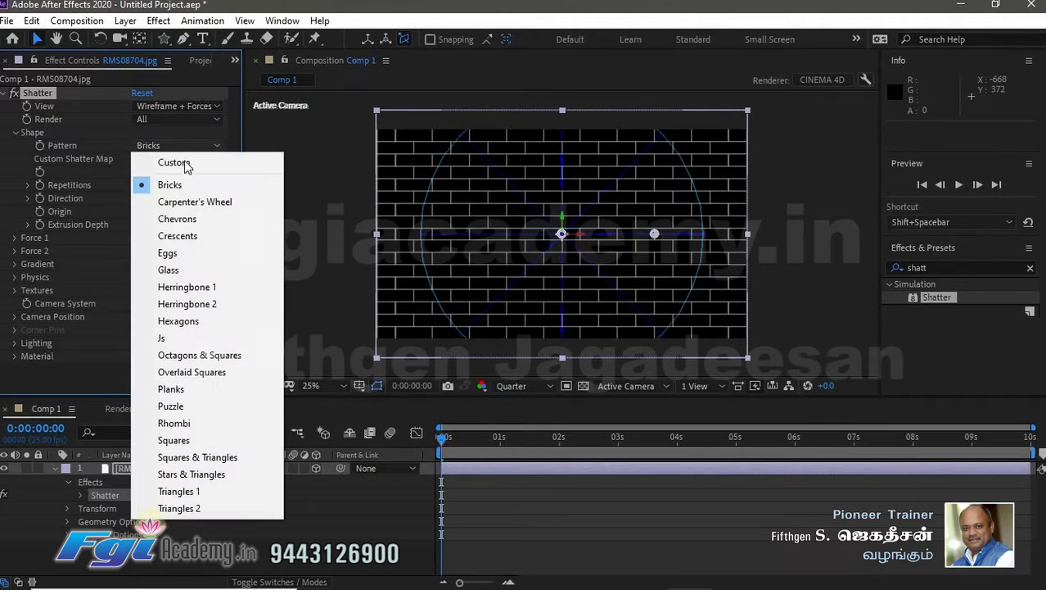
left_click(213, 209)
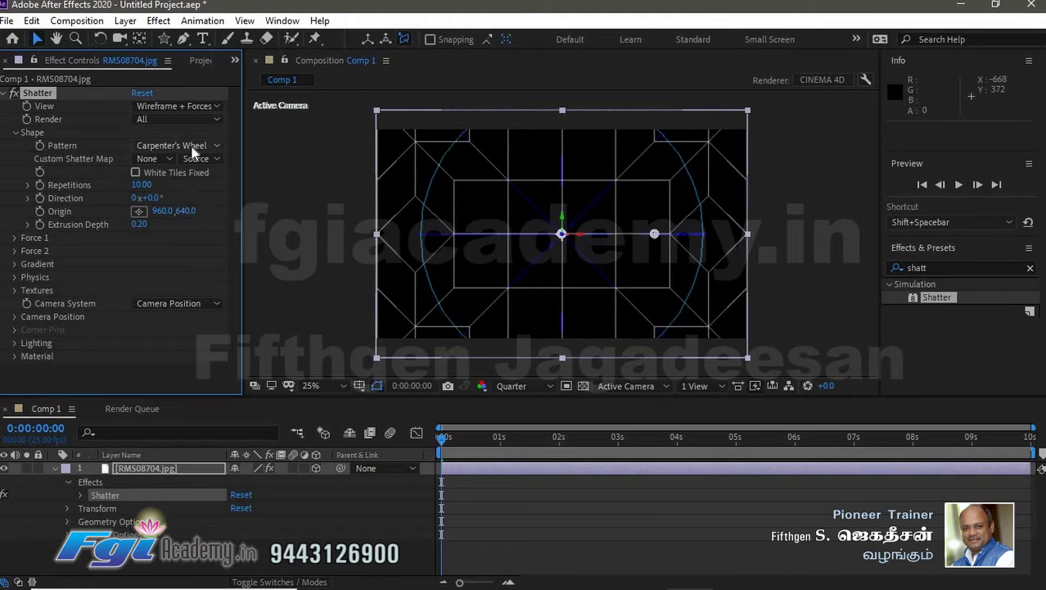
left_click(193, 148)
left_click(211, 216)
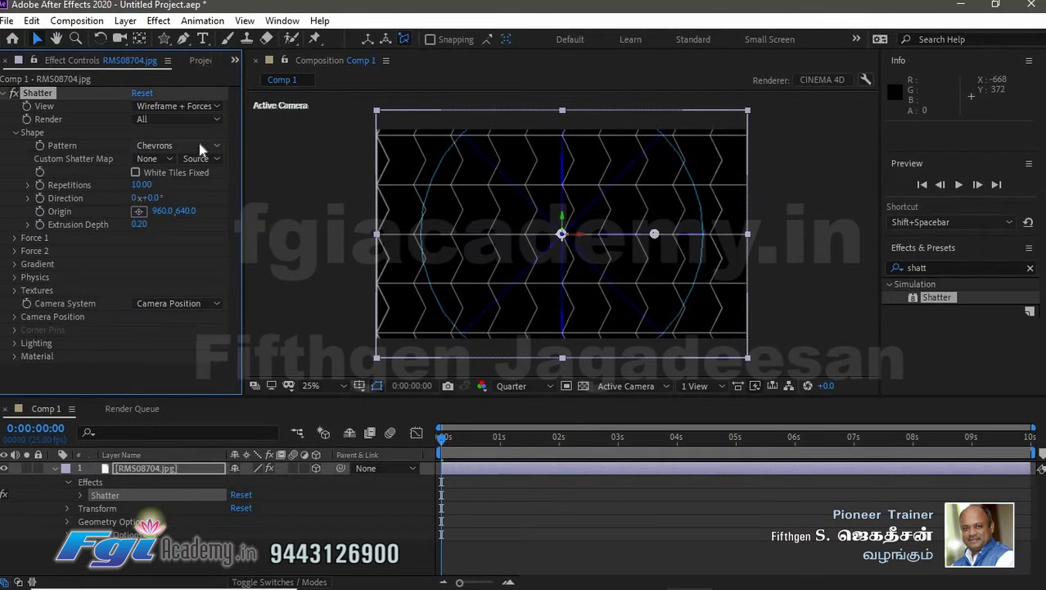
left_click(199, 145)
left_click(193, 254)
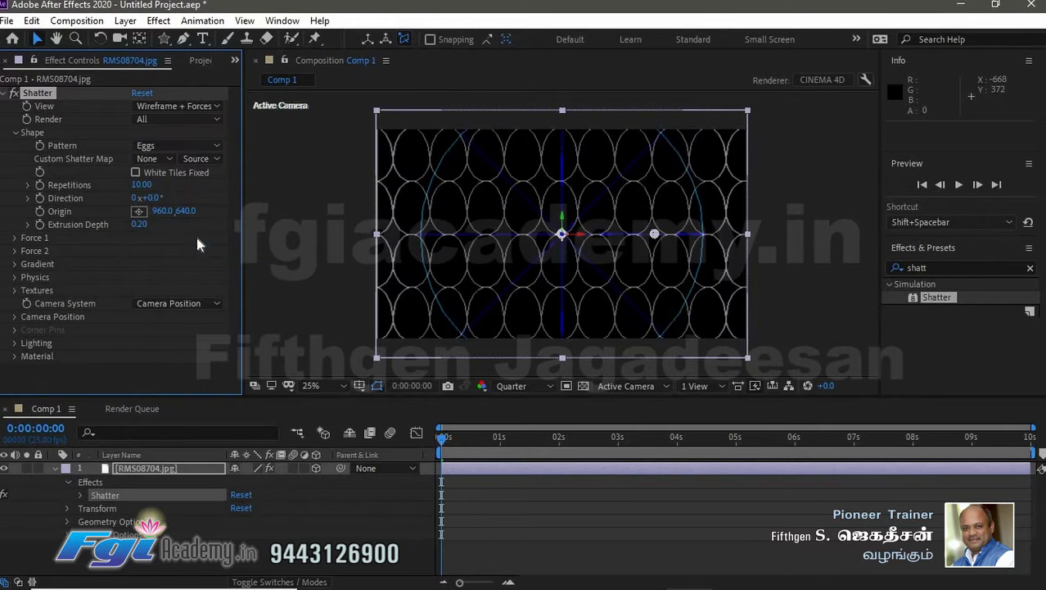
left_click(179, 148)
left_click(213, 269)
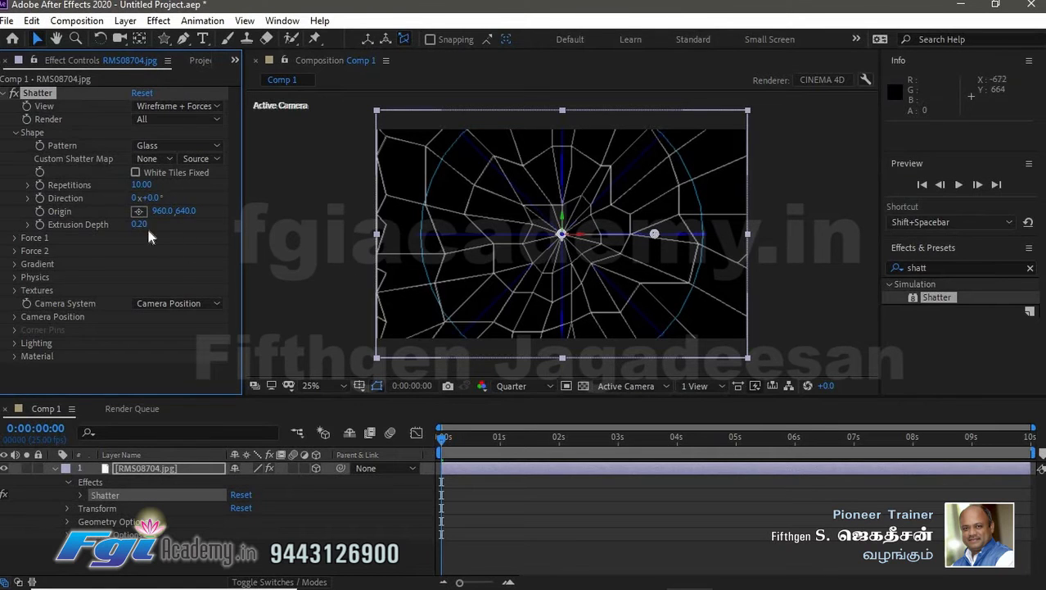
- Scrub to frame 7, expand Force 1, adjust its depth and set its strength to 5.10
mouse_move(442, 438)
left_mouse_down()
mouse_move(496, 442)
mouse_move(442, 443)
mouse_move(456, 437)
left_mouse_up()
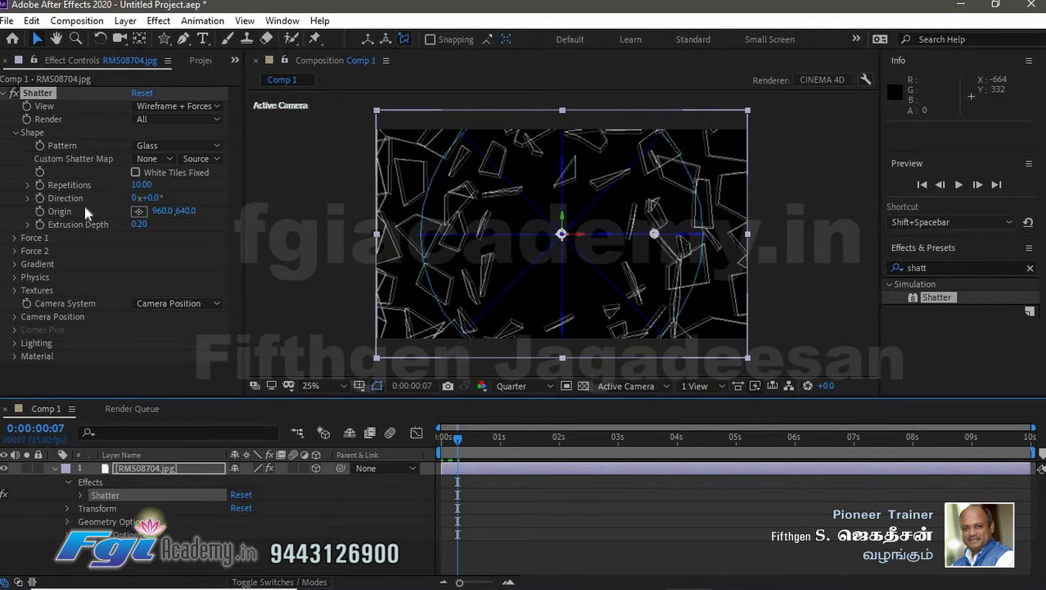
left_click(14, 237)
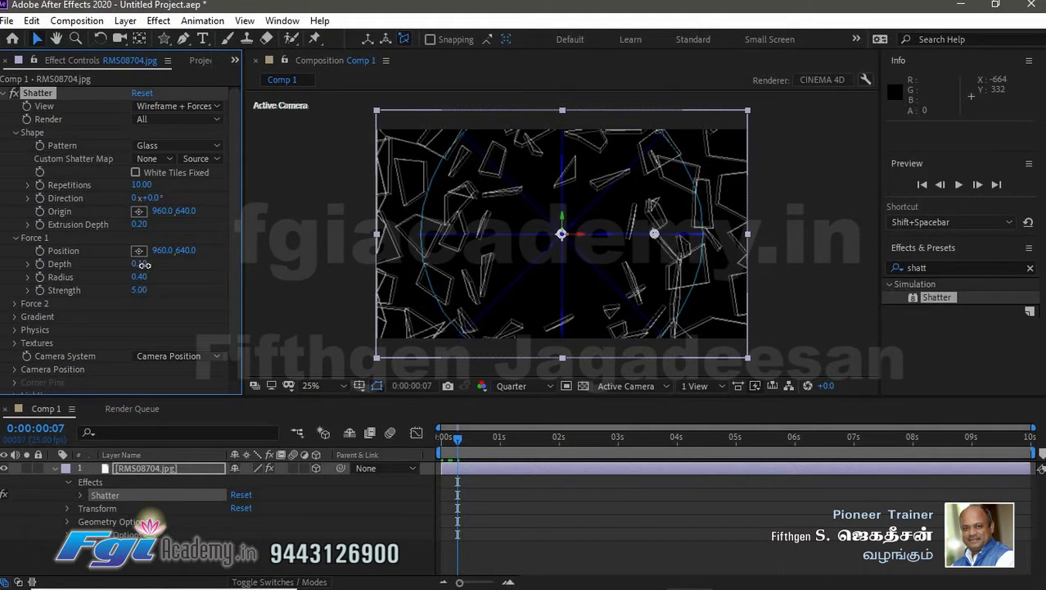
left_click_drag(144, 265, 140, 264)
mouse_move(139, 290)
left_mouse_down()
mouse_move(121, 289)
mouse_move(138, 291)
left_mouse_up()
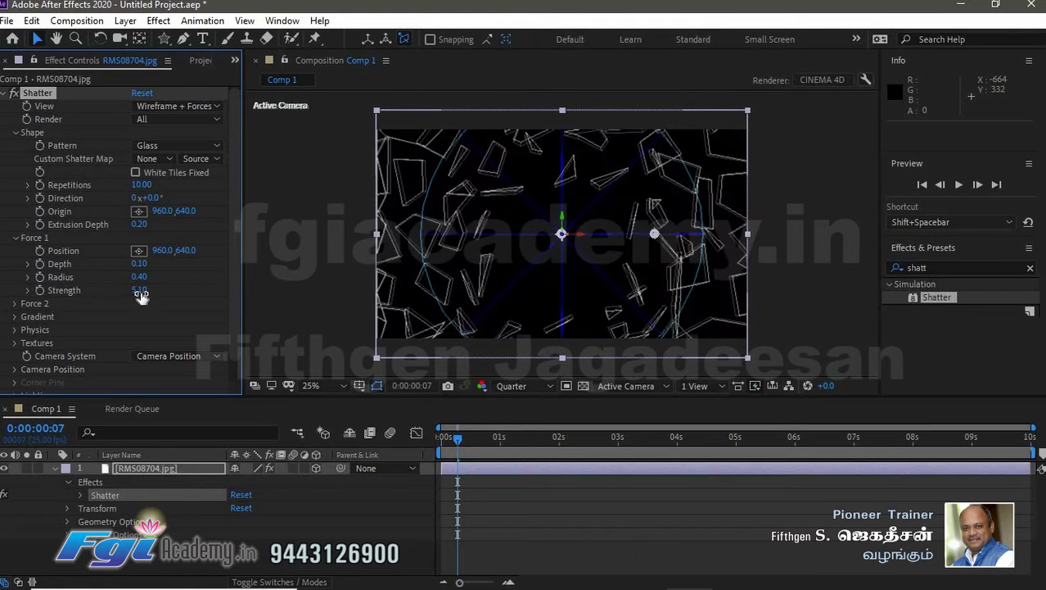
- Examine the Force 2 and Physics settings of the Shatter effect
left_click(18, 305)
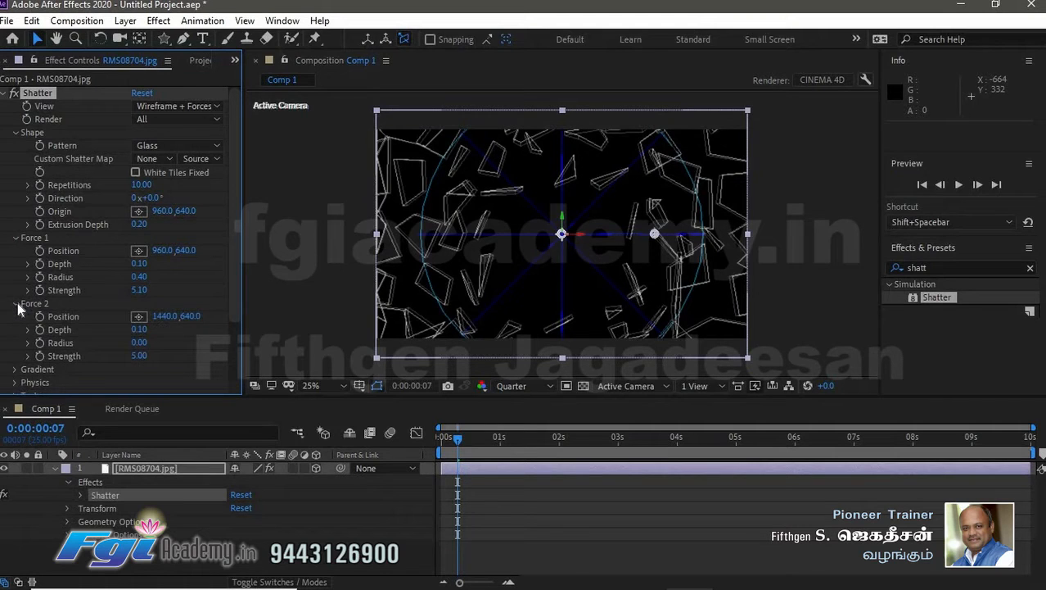
left_click(19, 305)
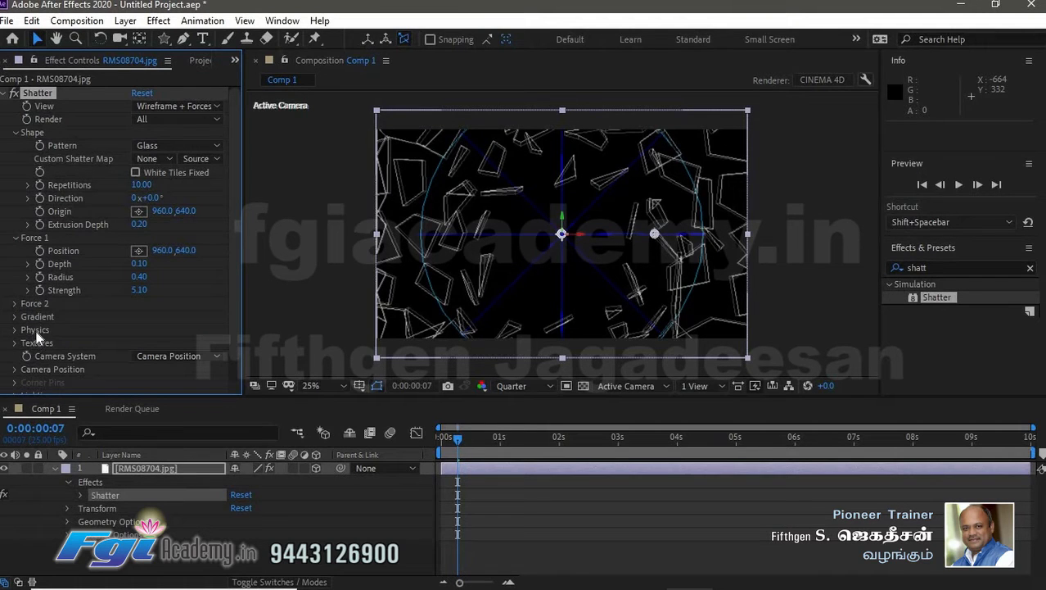
left_click(14, 330)
scroll(59, 321, "down", 2)
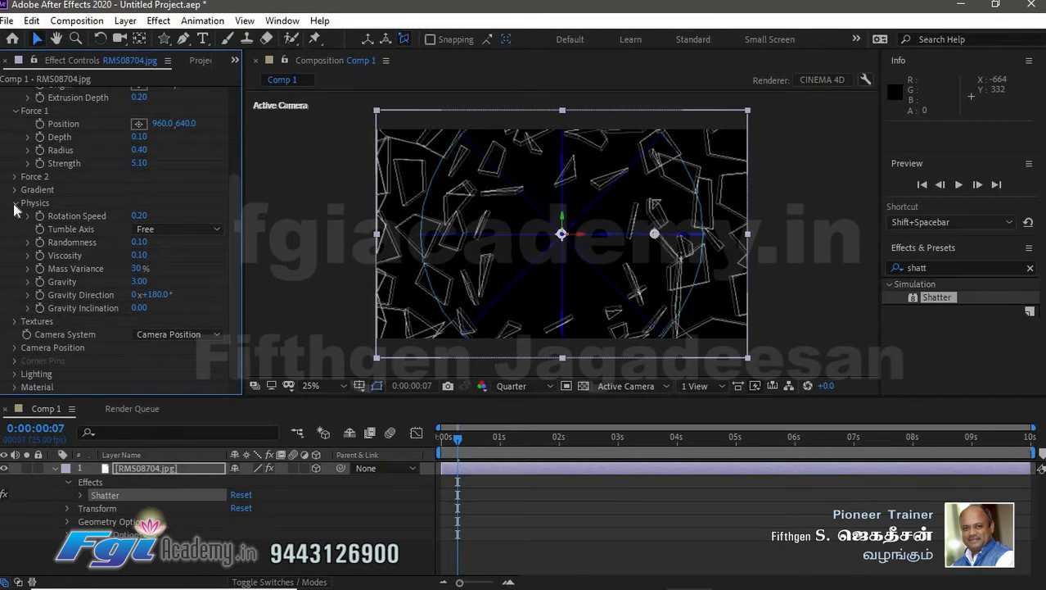
left_click(15, 203)
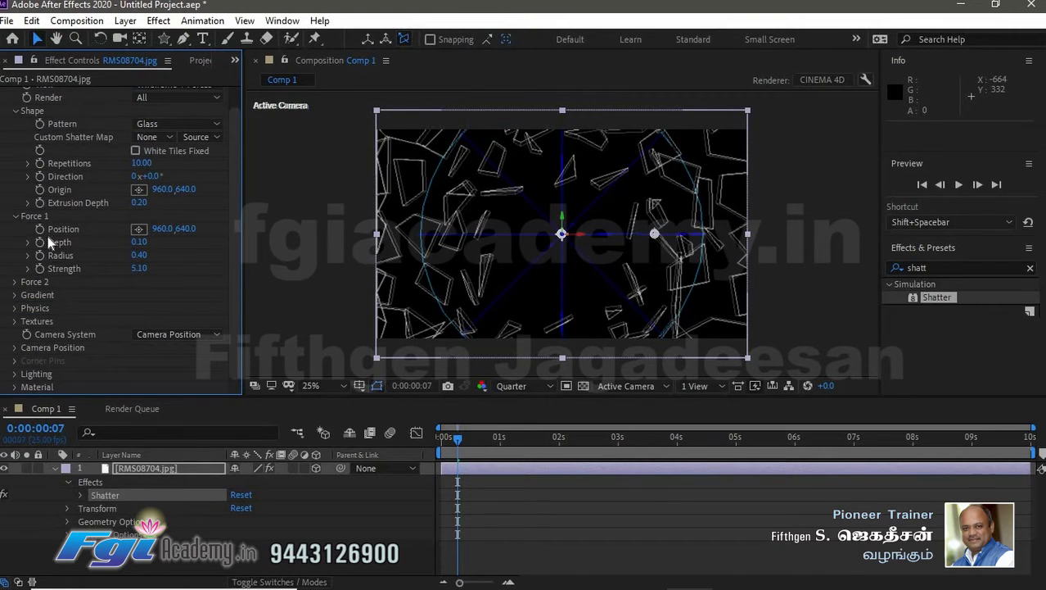
left_click(15, 308)
scroll(54, 280, "down", 2)
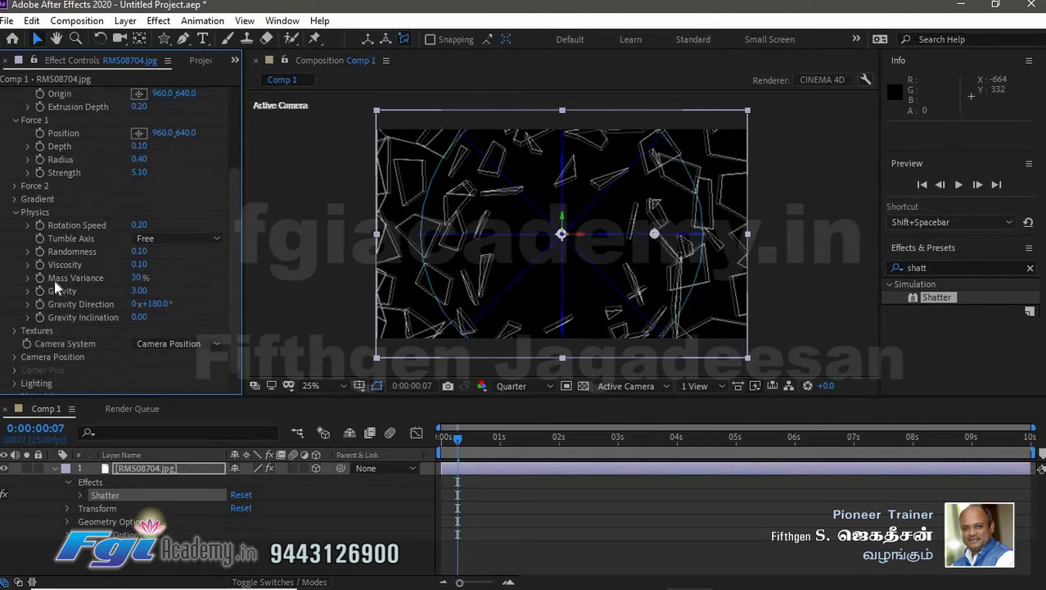
scroll(36, 317, "up", 2)
scroll(39, 309, "down", 2)
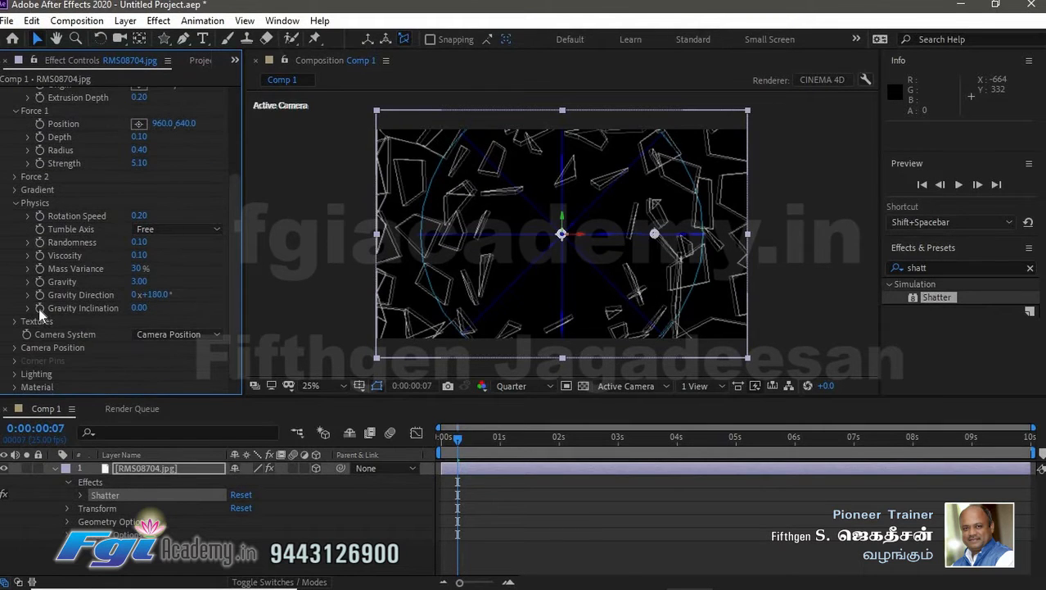
- Examine the Gradient and Physics settings of the Shatter effect
left_click(15, 205)
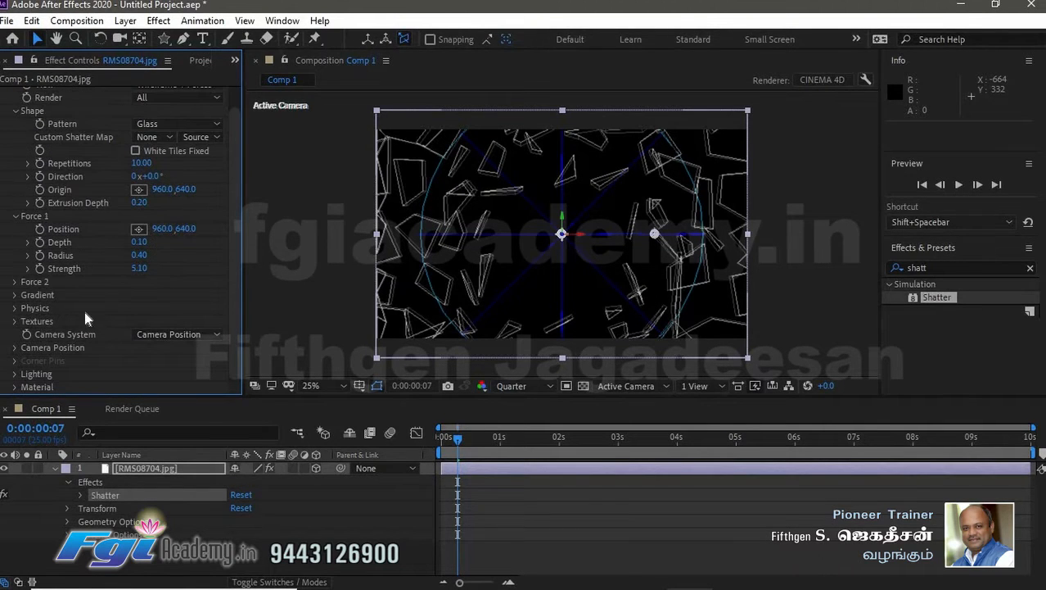
left_click(14, 309)
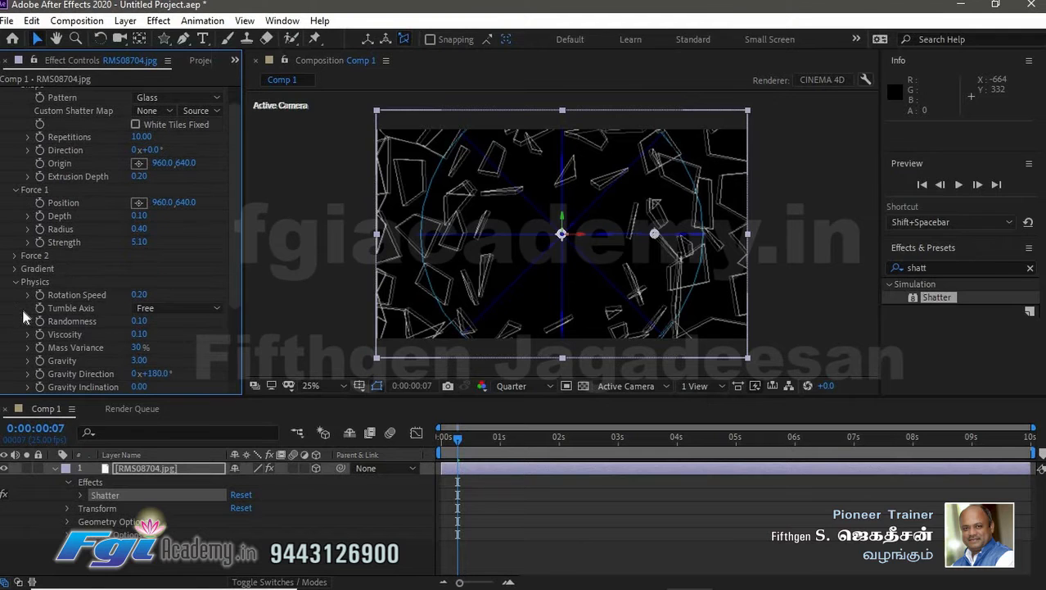
scroll(107, 290, "down", 2)
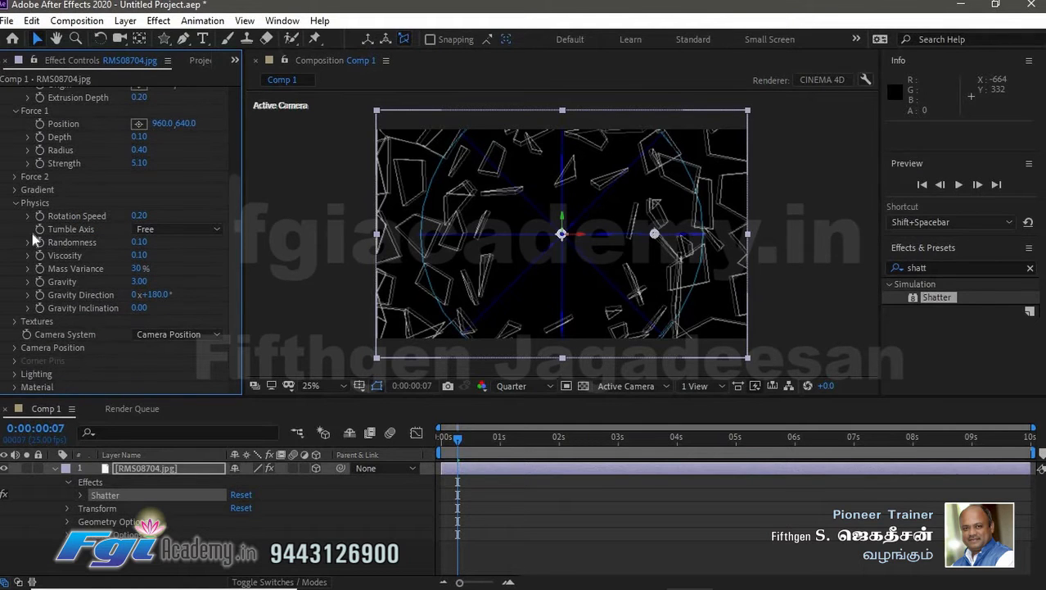
scroll(55, 284, "up", 2)
scroll(55, 283, "down", 2)
left_click(15, 189)
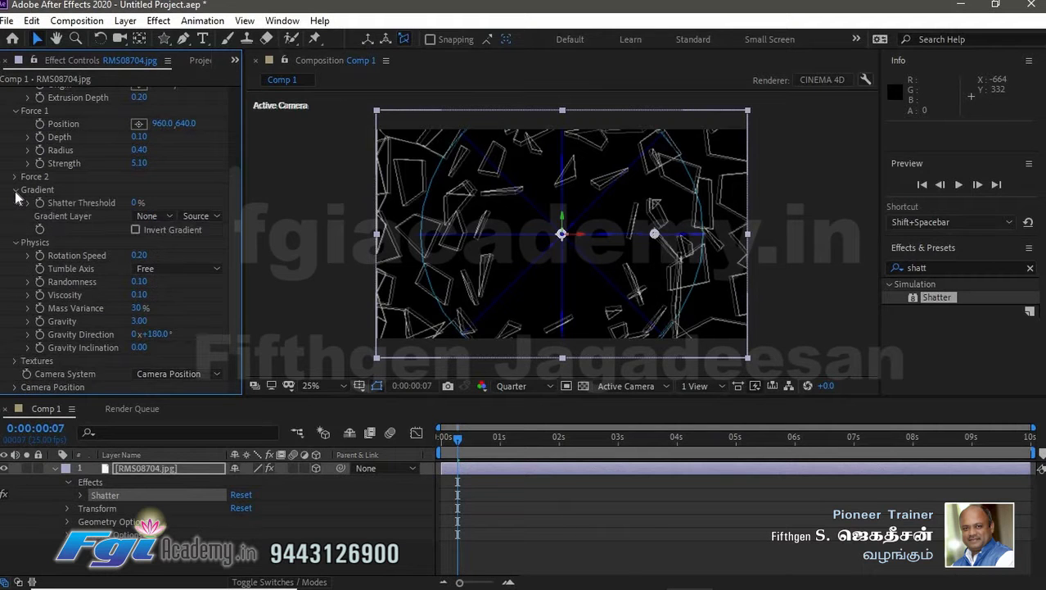
left_click(15, 190)
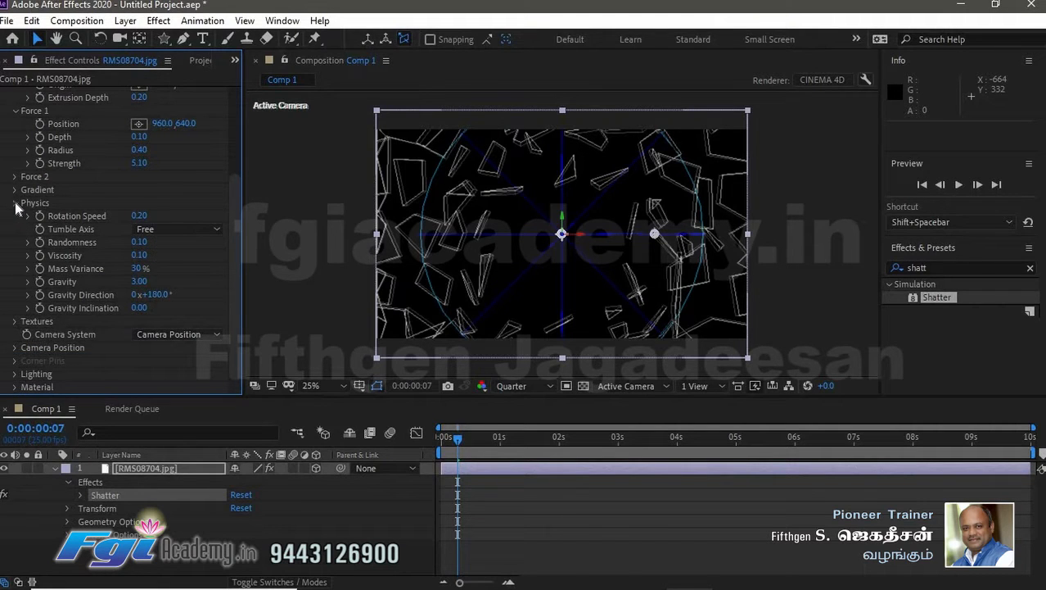
left_click(15, 203)
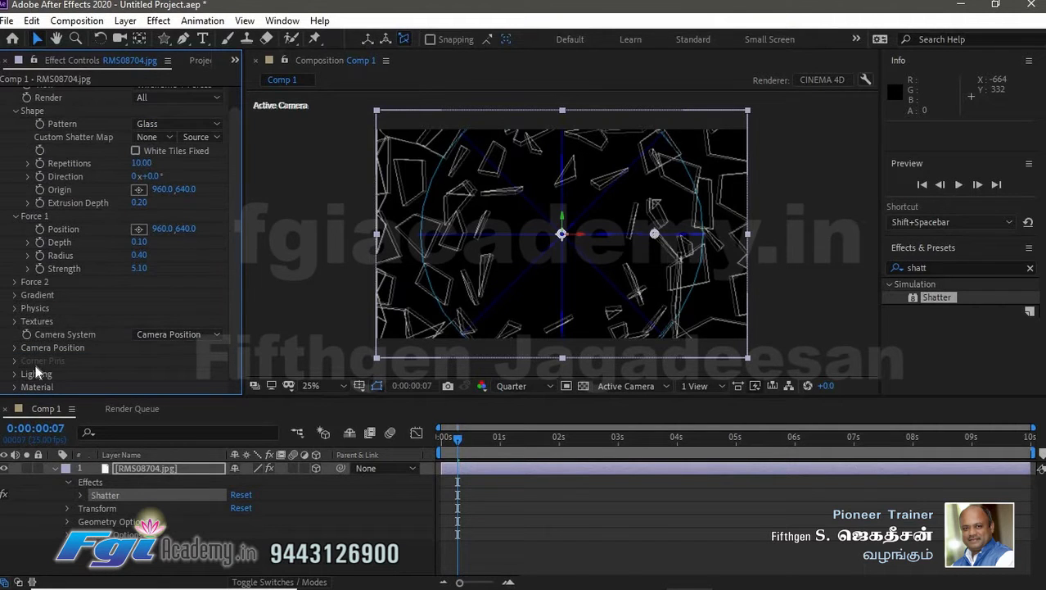
left_click(15, 308)
scroll(103, 308, "down", 3)
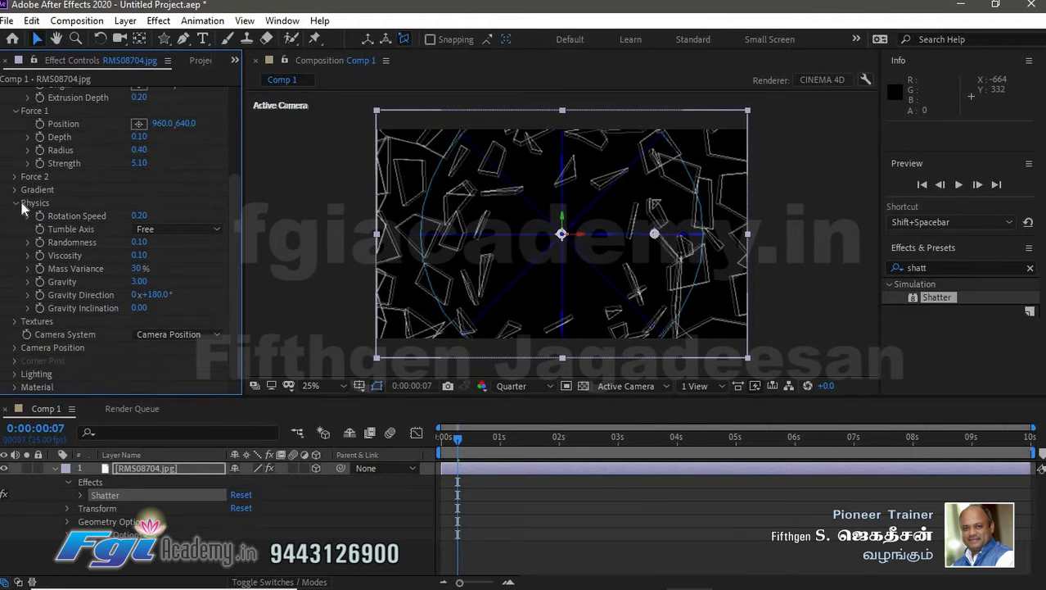
- Switch the Shatter view to Rendered and preview the animation from the first frame
left_click(14, 321)
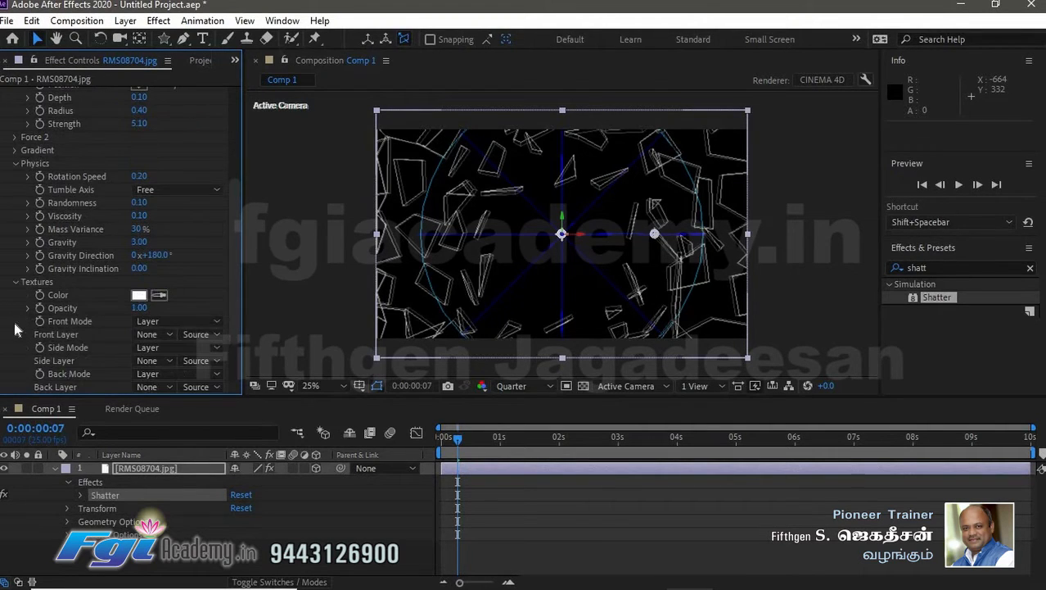
scroll(27, 296, "down", 3)
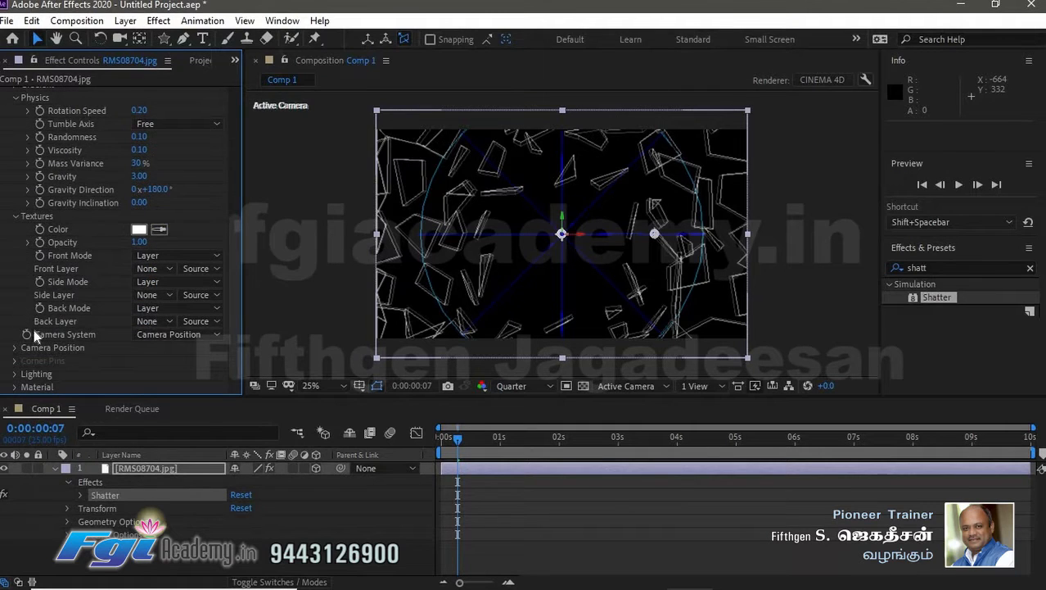
scroll(32, 334, "up", 7)
scroll(34, 335, "up", 3)
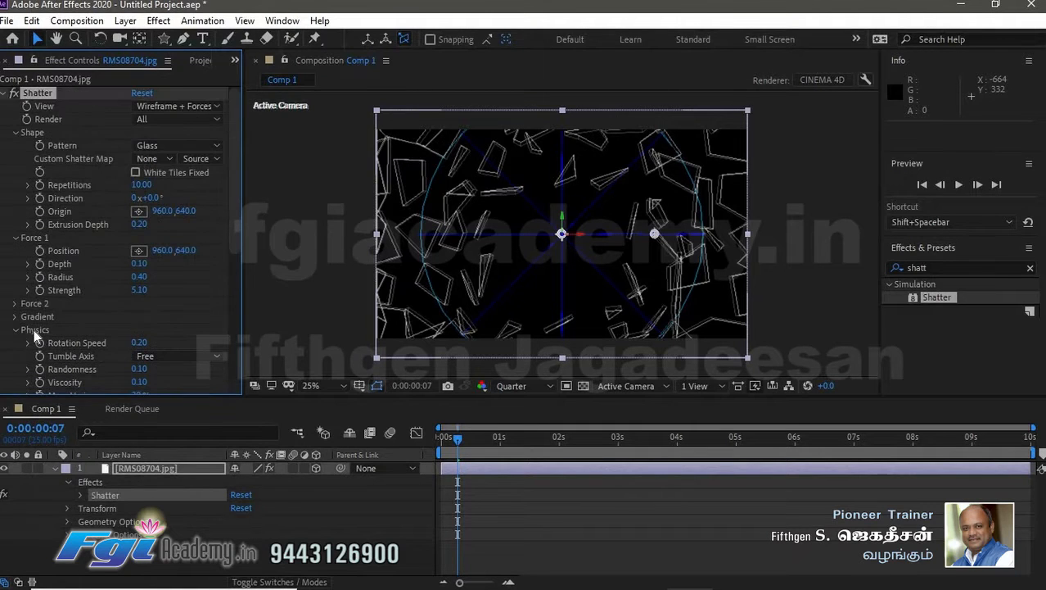
left_click(197, 105)
left_click(202, 124)
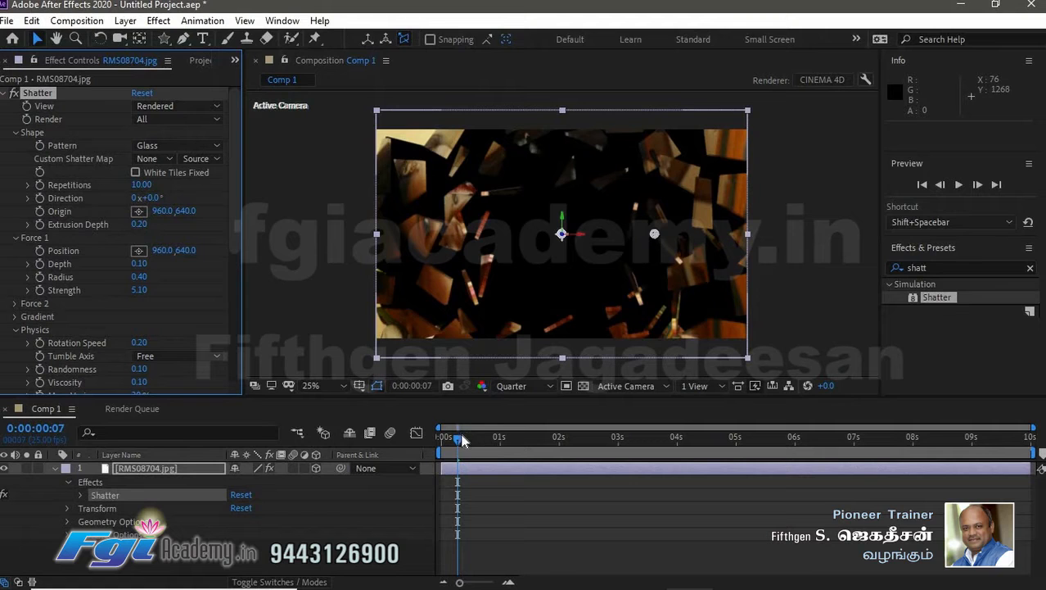
left_click_drag(457, 438, 440, 442)
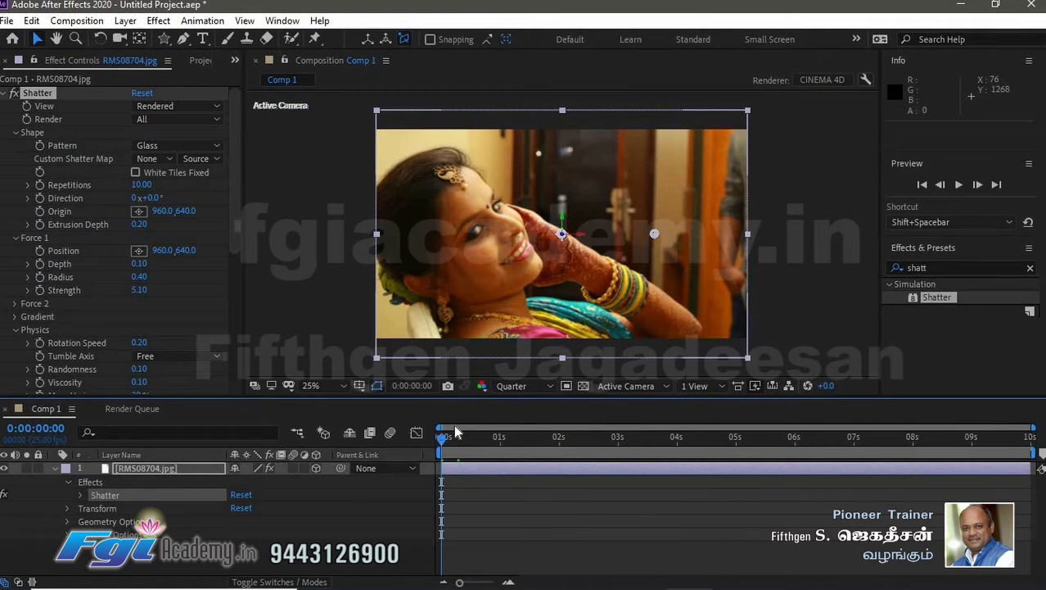
key("space")
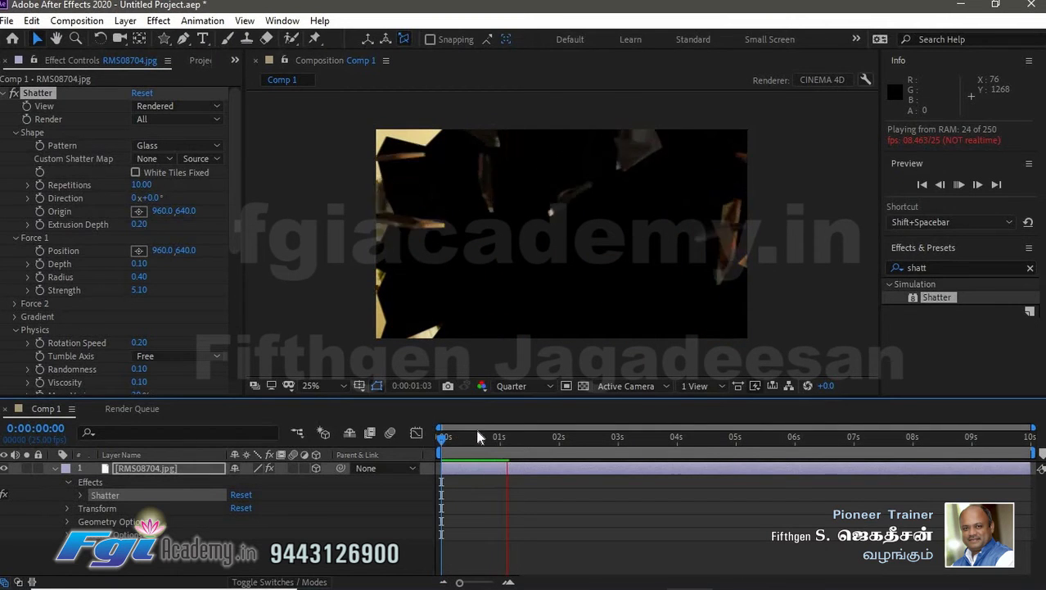
left_click_drag(475, 438, 435, 442)
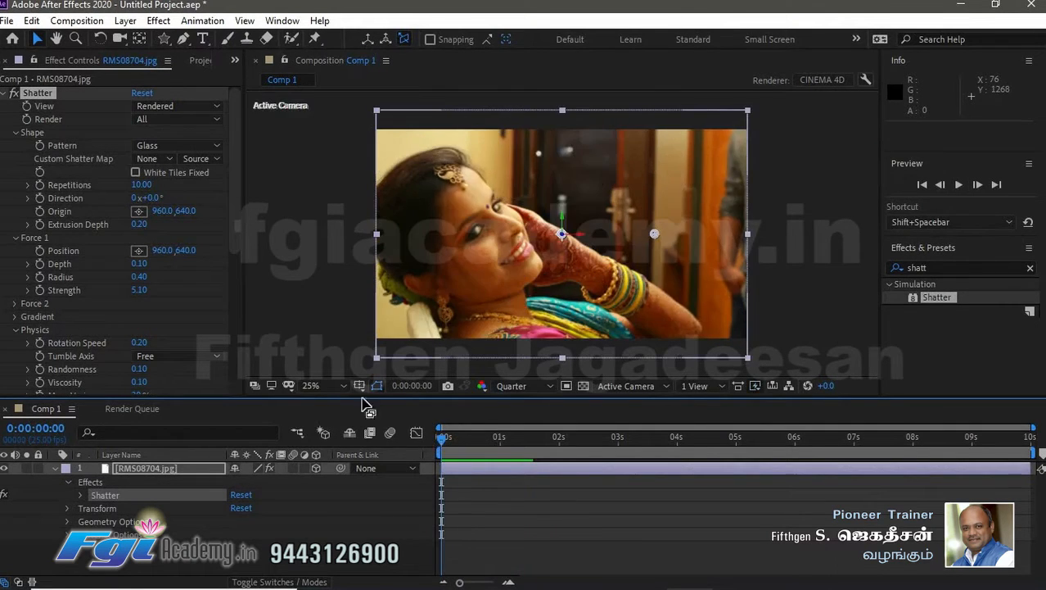
- Try the Js and Planks shatter patterns, previewing the animation with each
left_click(181, 146)
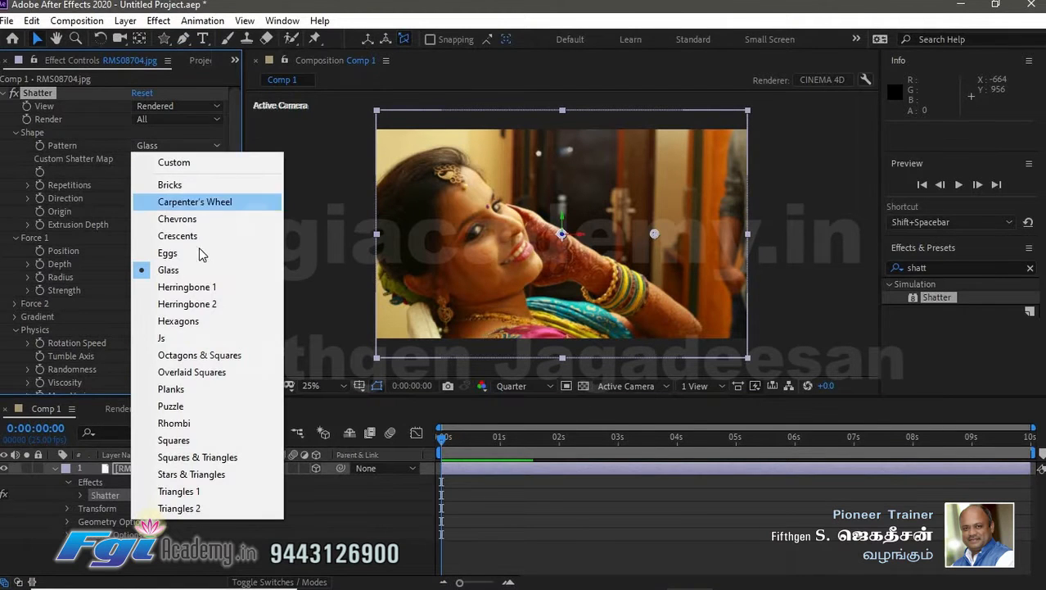
left_click(217, 337)
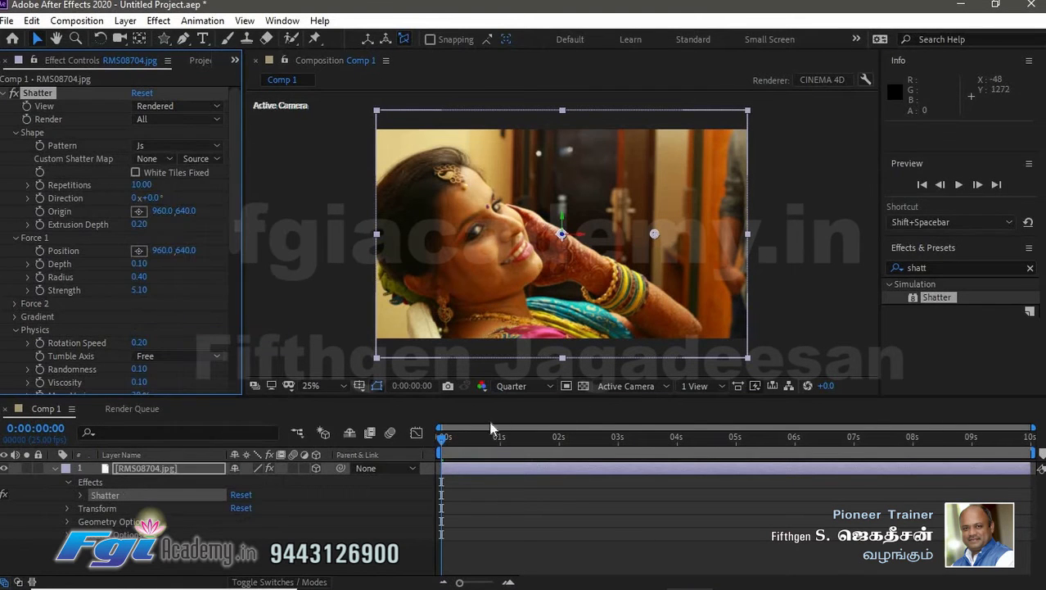
key("space")
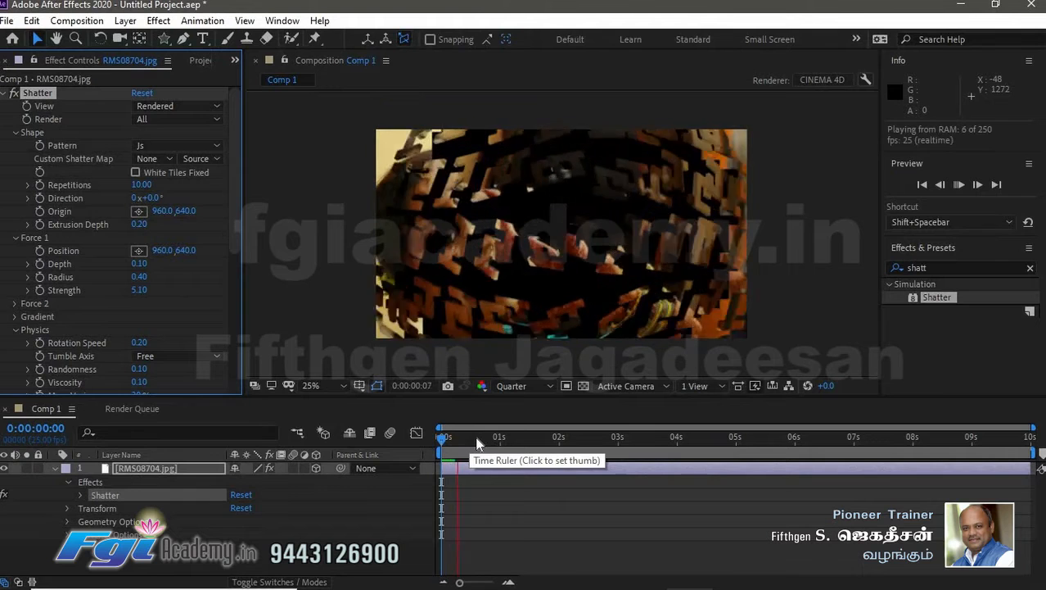
key("space")
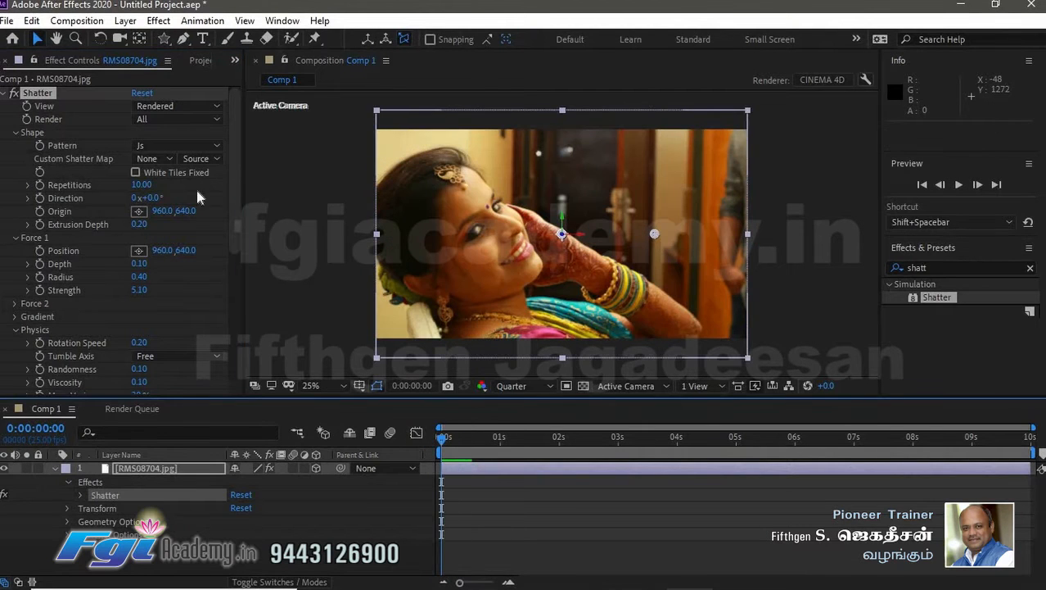
left_click(180, 145)
left_click(231, 394)
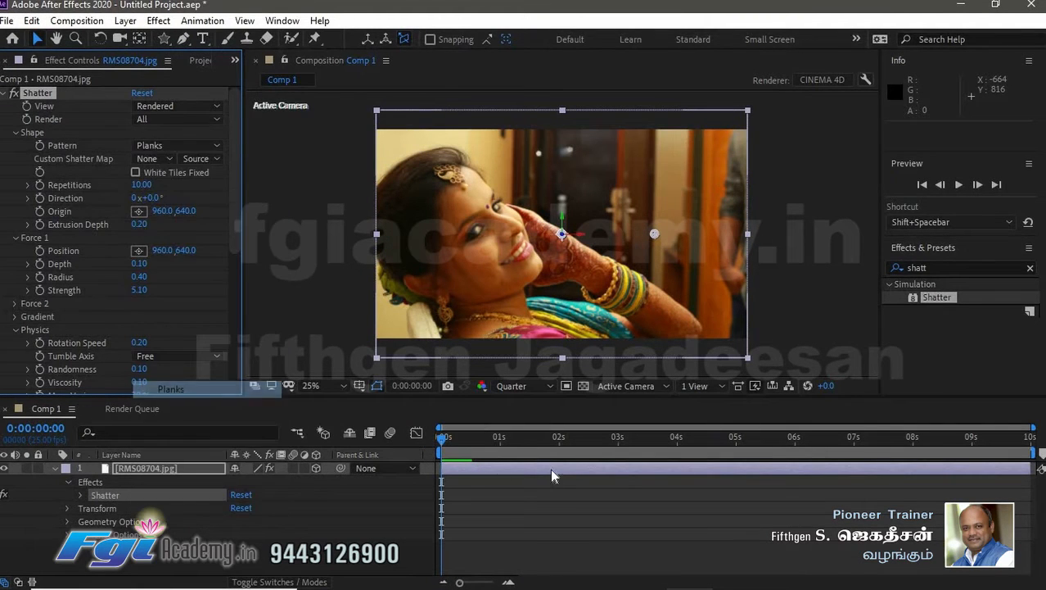
key("space")
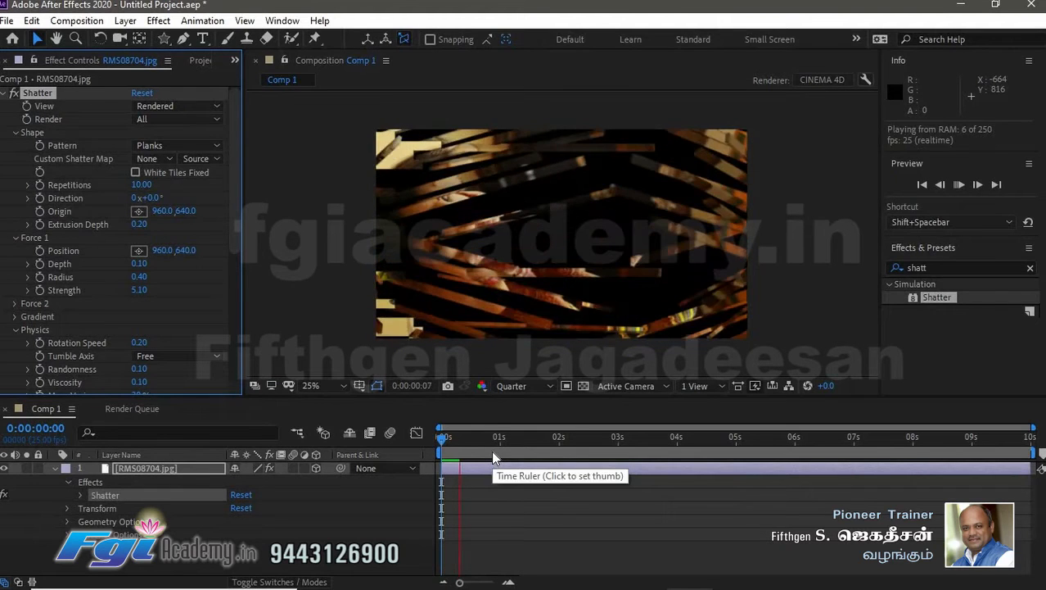
key("space")
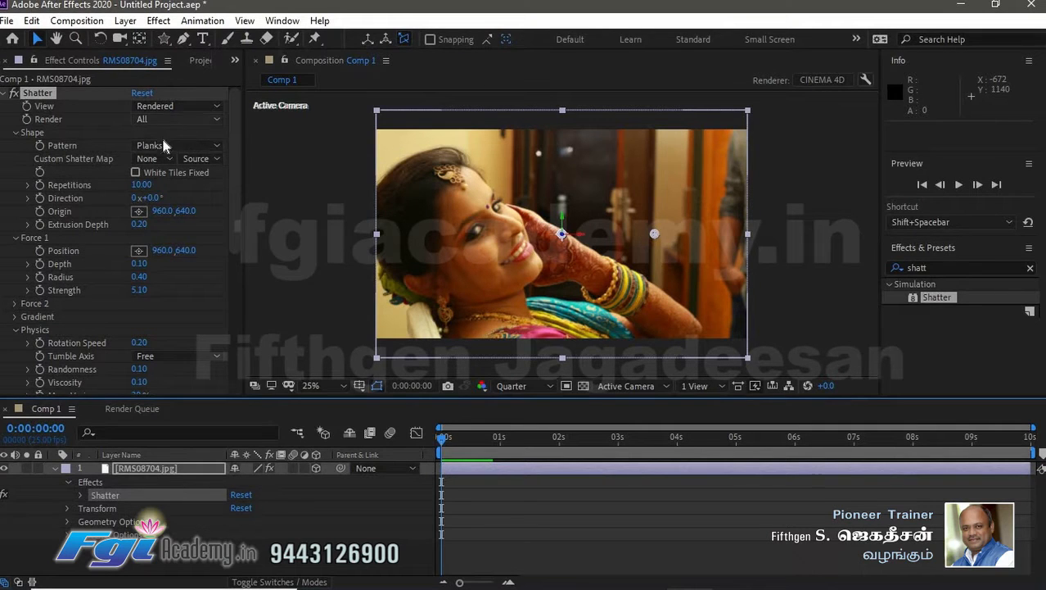
- Set the Shatter pattern to Bricks and preview the animation
left_click(187, 146)
left_click(192, 187)
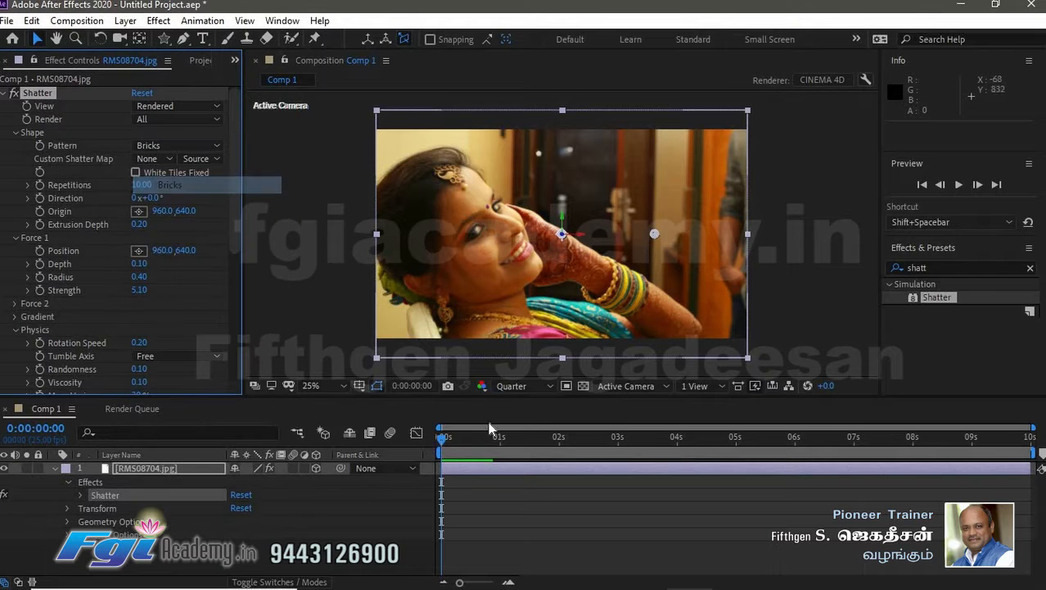
key("space")
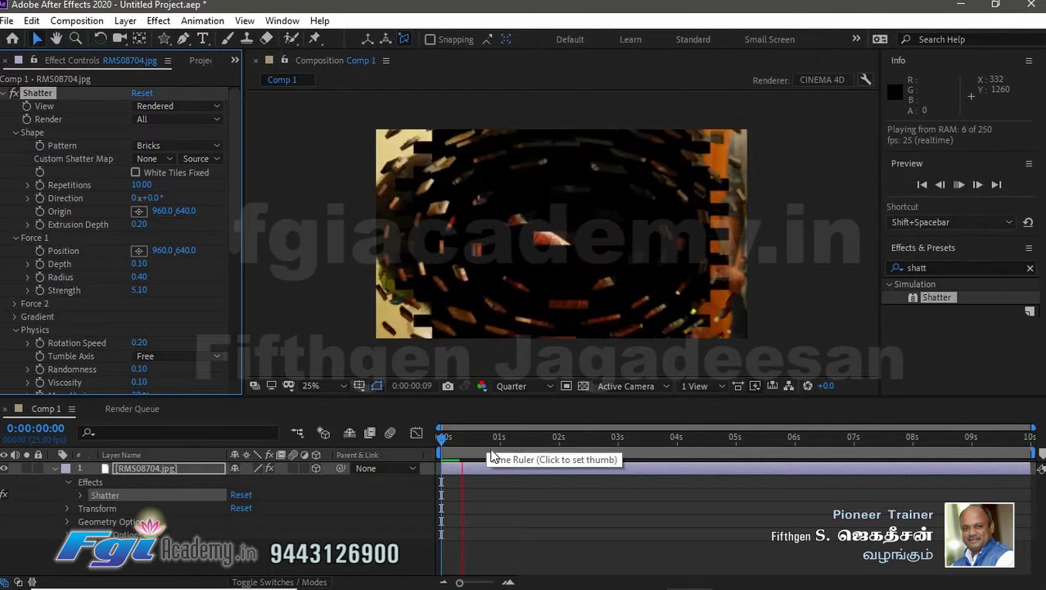
- At frame 7, set Repetitions to 9.80, Direction to 21° and Origin to 954.0, 647.0
left_click(463, 439)
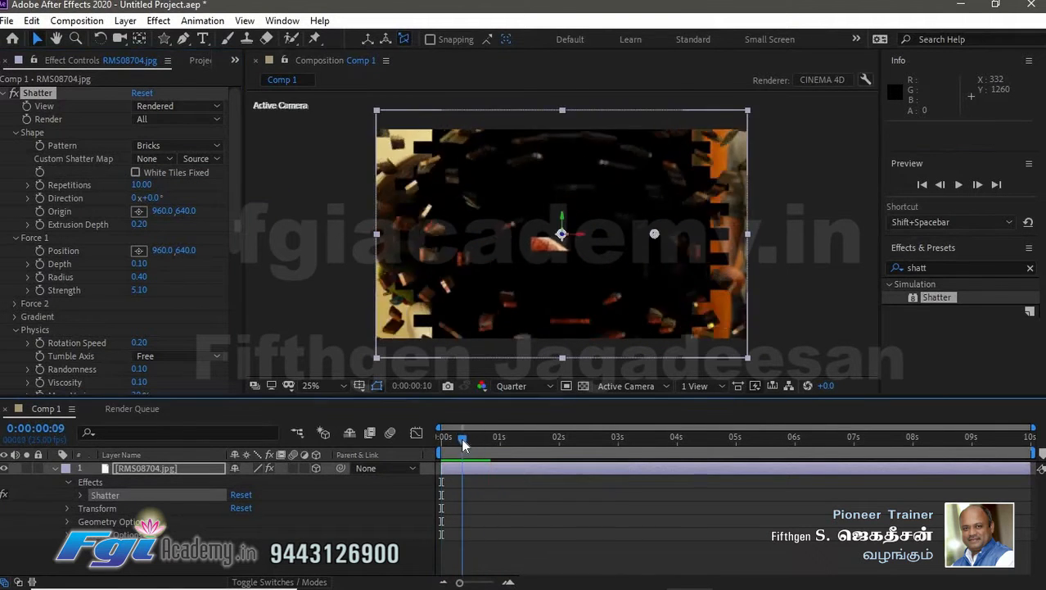
left_click_drag(463, 442, 457, 438)
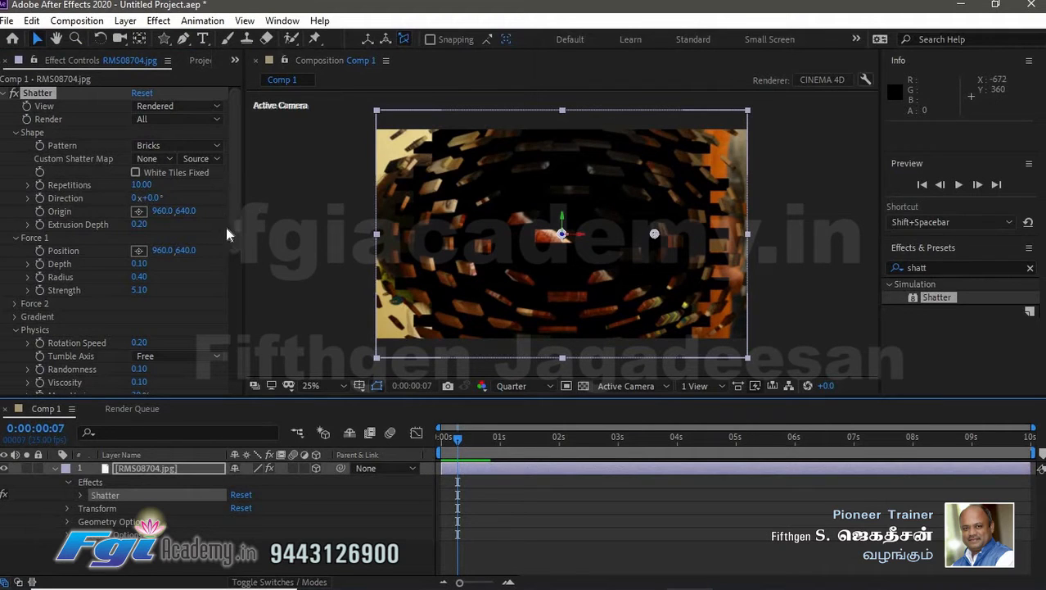
left_click_drag(141, 185, 136, 183)
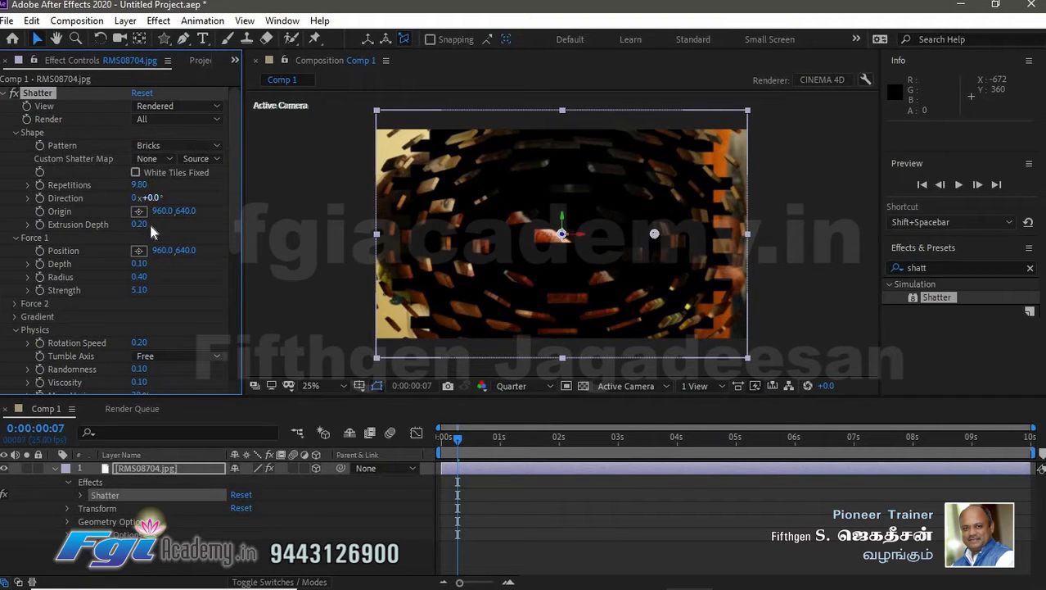
left_click_drag(168, 196, 168, 196)
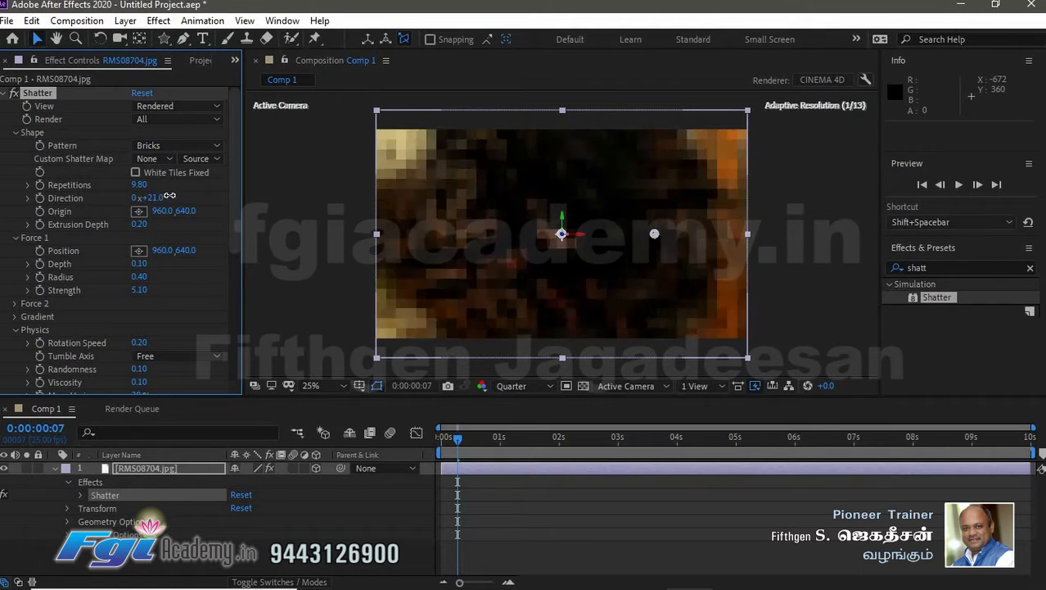
left_click(136, 200)
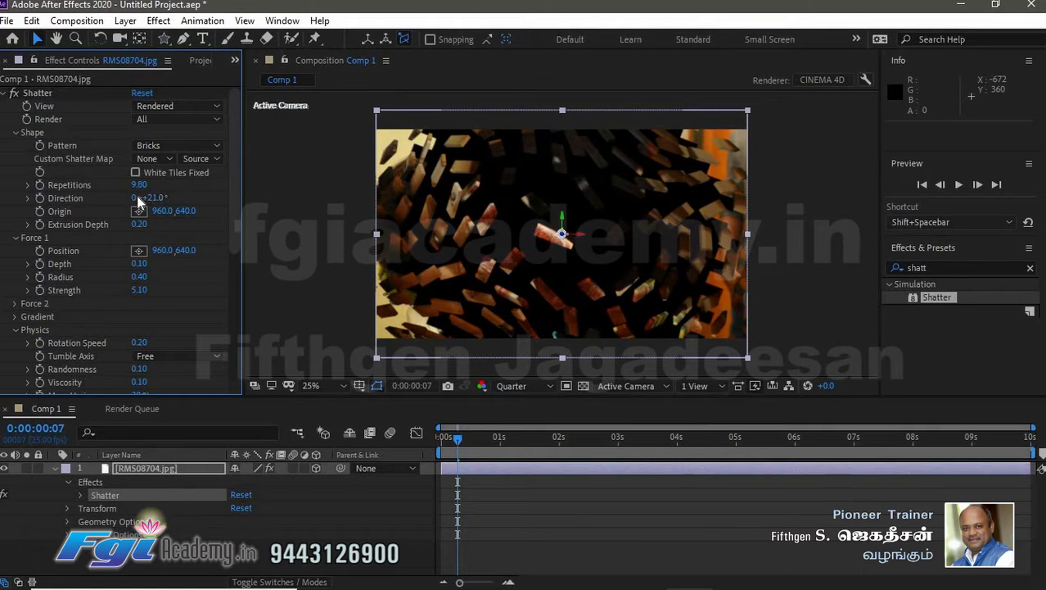
left_click_drag(126, 198, 185, 211)
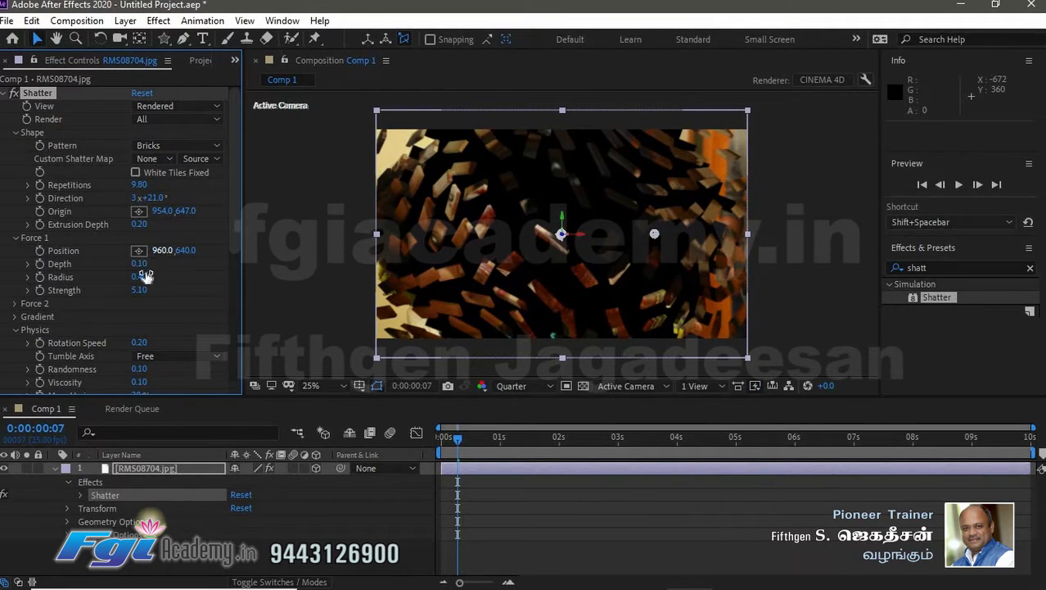
- Set Force 1 depth to 0.24 and radius to 0.57, then preview the animation from the start
mouse_move(158, 264)
left_mouse_down()
mouse_move(173, 265)
mouse_move(159, 273)
left_mouse_up()
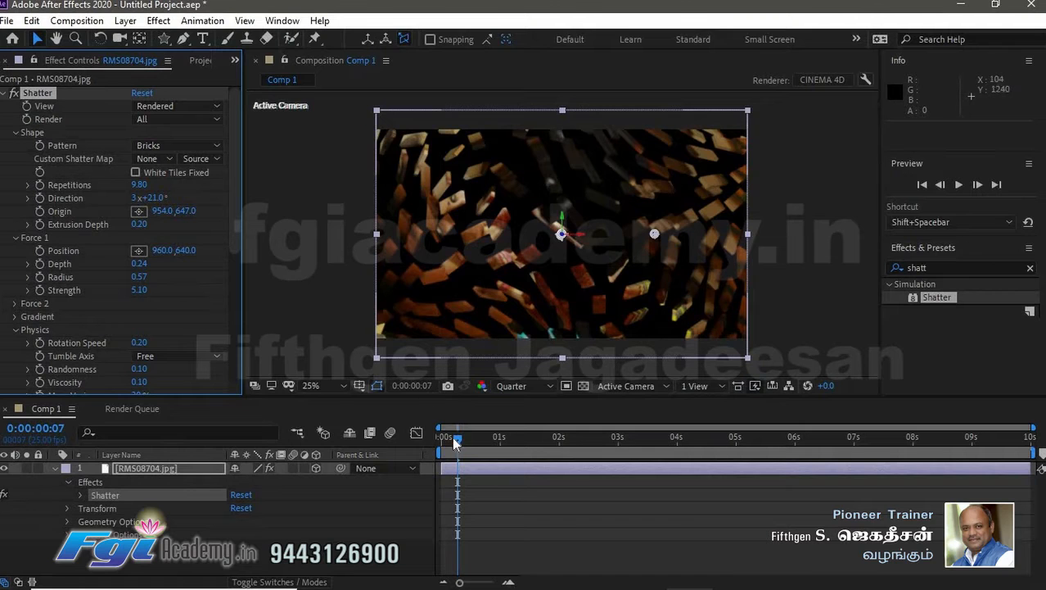
left_click_drag(457, 437, 442, 437)
key("space")
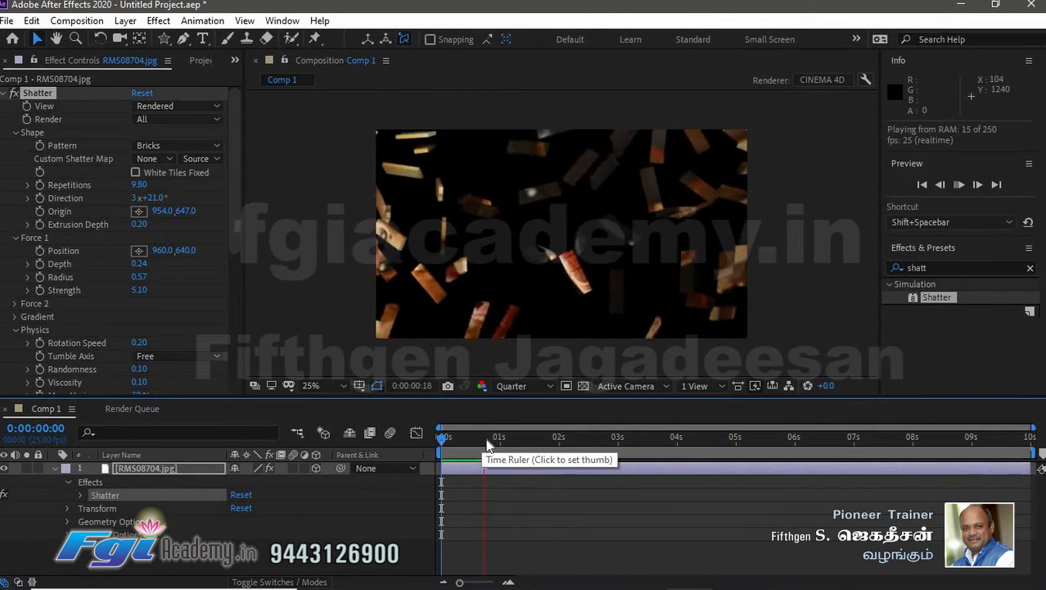
- At frame 10, rotate the photo layer to X 24° and Y 44°, then preview the animation
left_click_drag(443, 437, 465, 440)
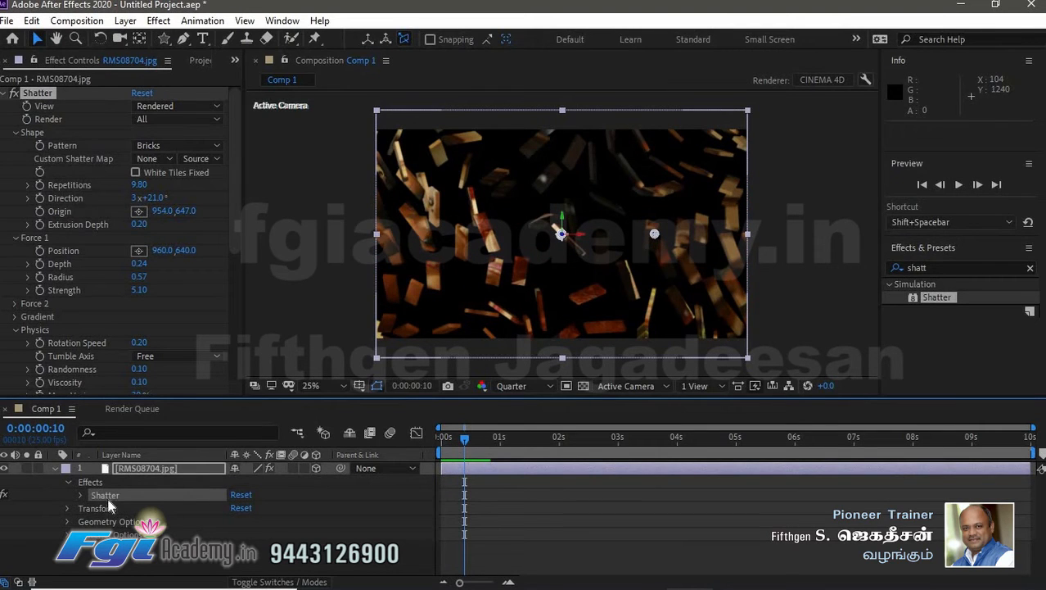
left_click(141, 472)
key("r")
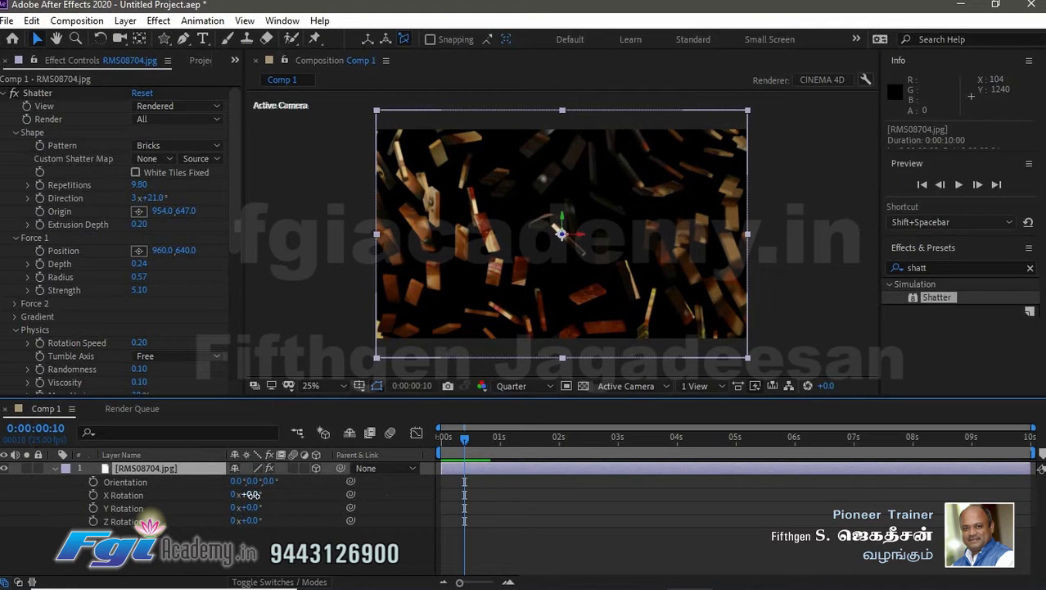
left_click_drag(250, 494, 303, 492)
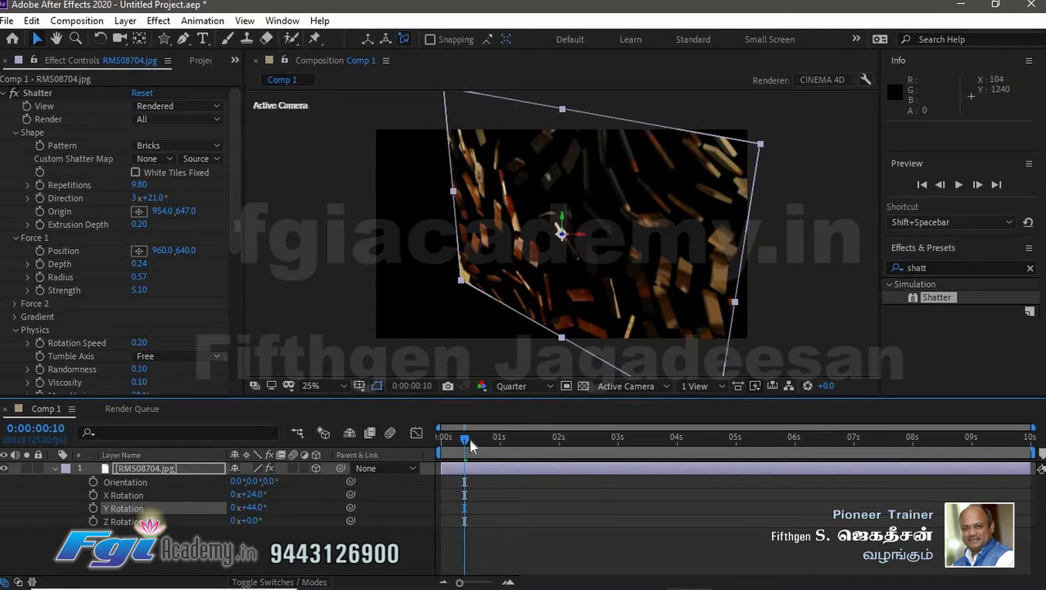
left_click_drag(469, 438, 439, 438)
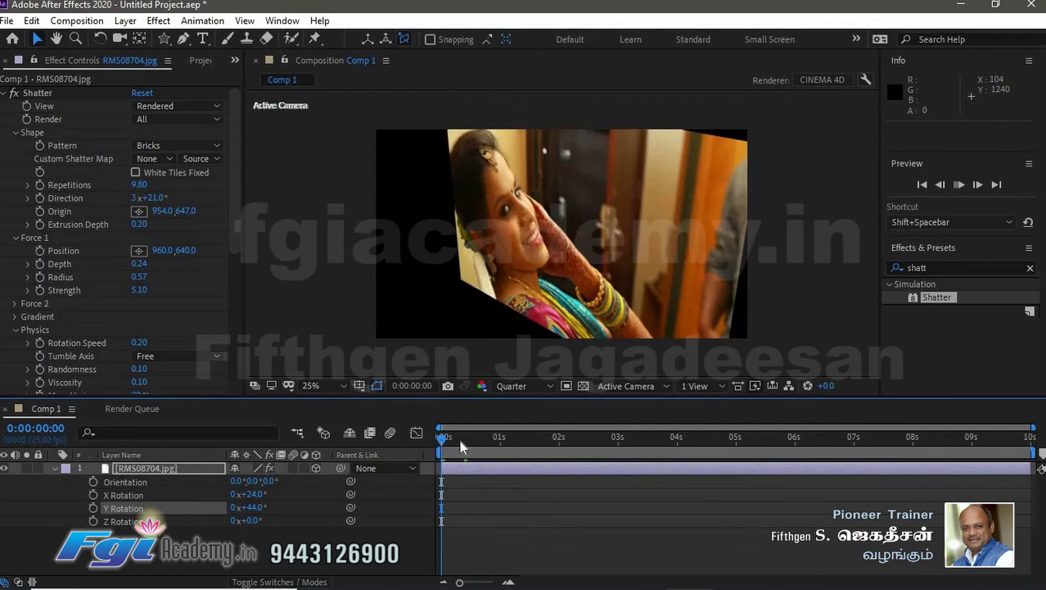
key("space")
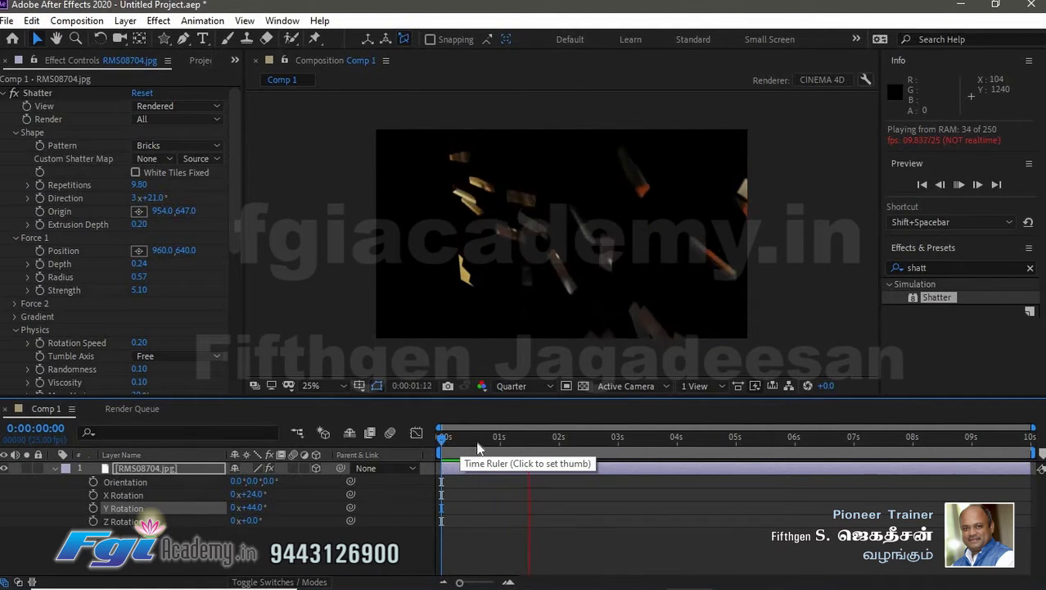
- At frame 9, set the layer rotation to X 30°, Y 36° and Z −18°
mouse_move(452, 437)
left_mouse_down()
mouse_move(472, 440)
mouse_move(461, 440)
left_mouse_up()
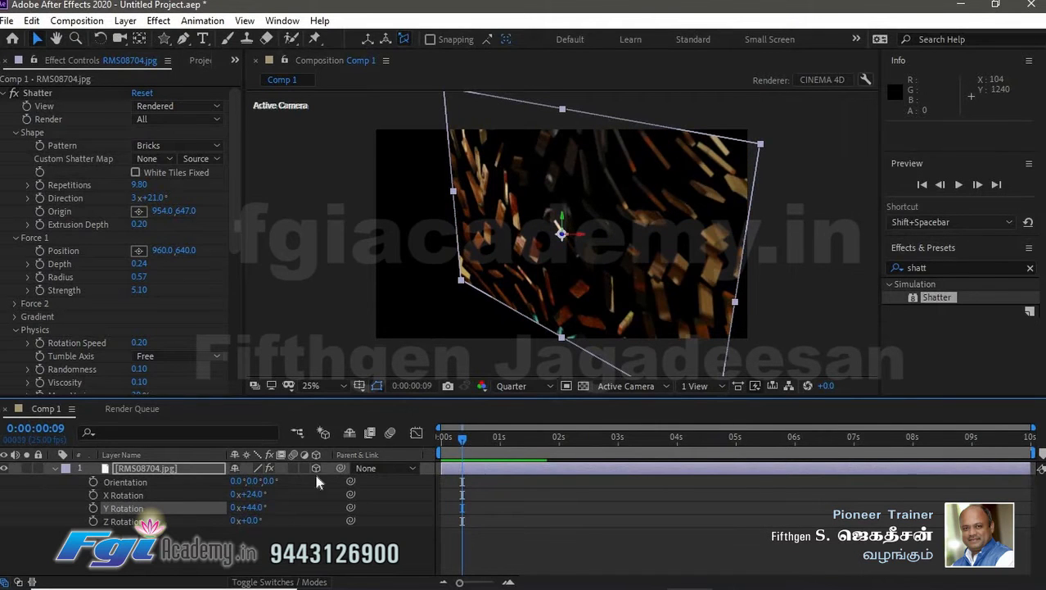
mouse_move(269, 507)
left_mouse_down()
mouse_move(250, 508)
mouse_move(254, 524)
mouse_move(233, 520)
mouse_move(274, 493)
mouse_move(235, 508)
mouse_move(262, 502)
left_mouse_up()
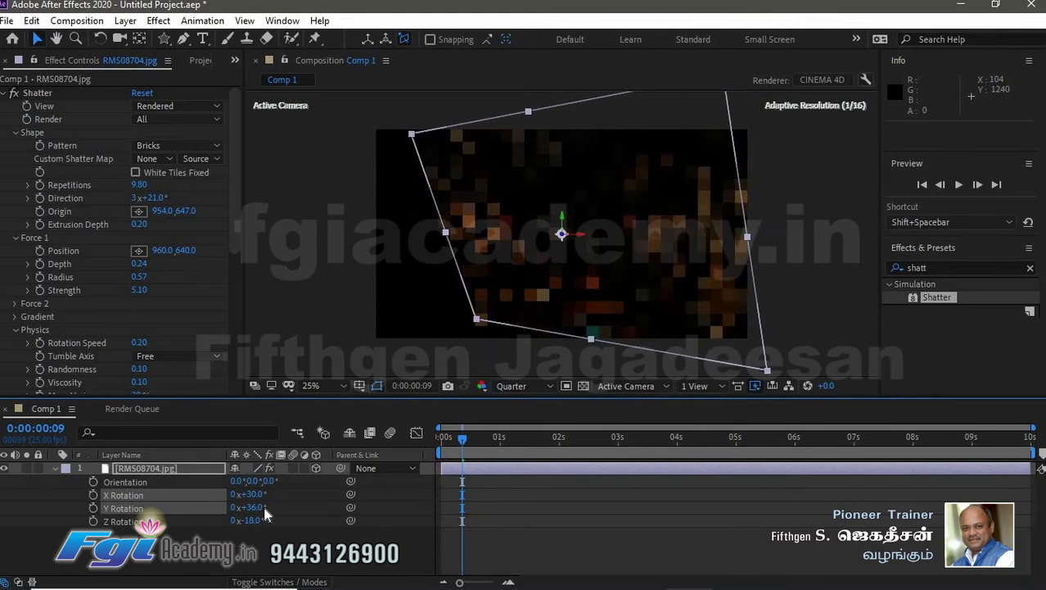
left_click_drag(464, 440, 416, 437)
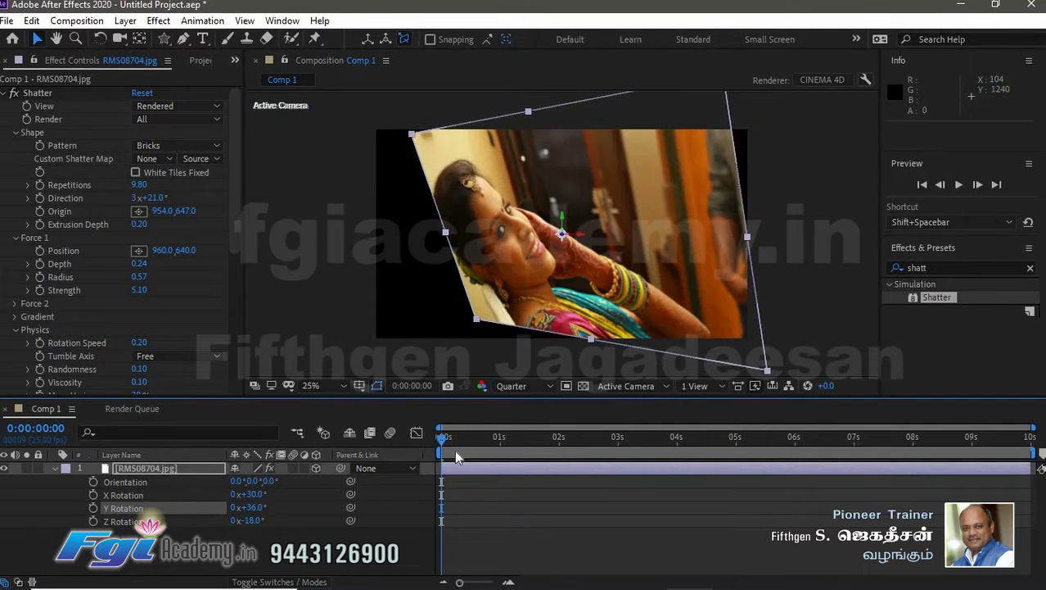
- Delete the photo layer from the composition
left_click(172, 469)
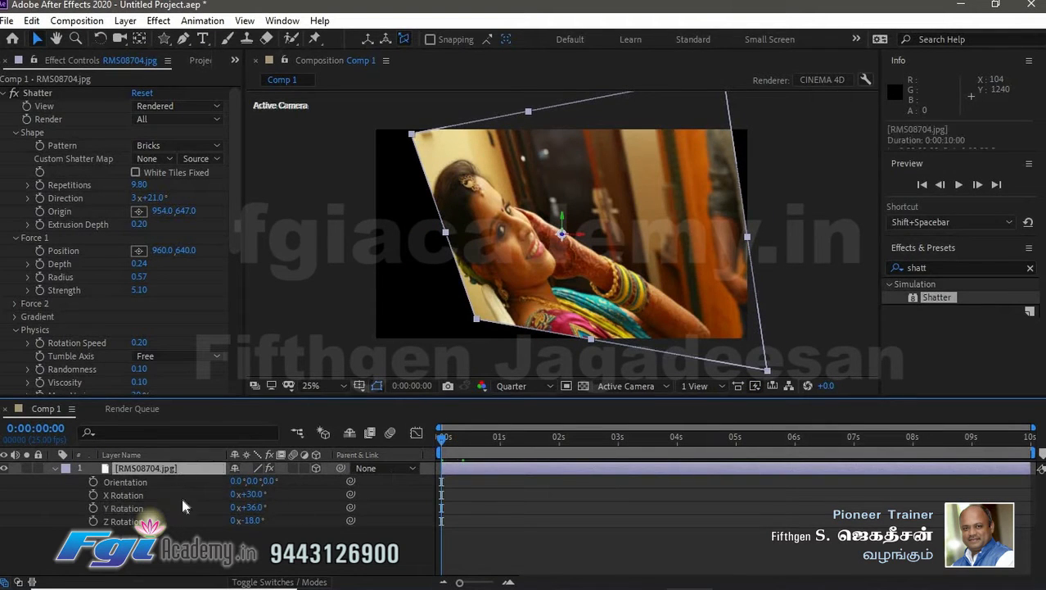
left_click(188, 539)
left_click(180, 474)
key("Delete")
- Create a new solid layer for the composition and set its colour to magenta-red
right_click(201, 504)
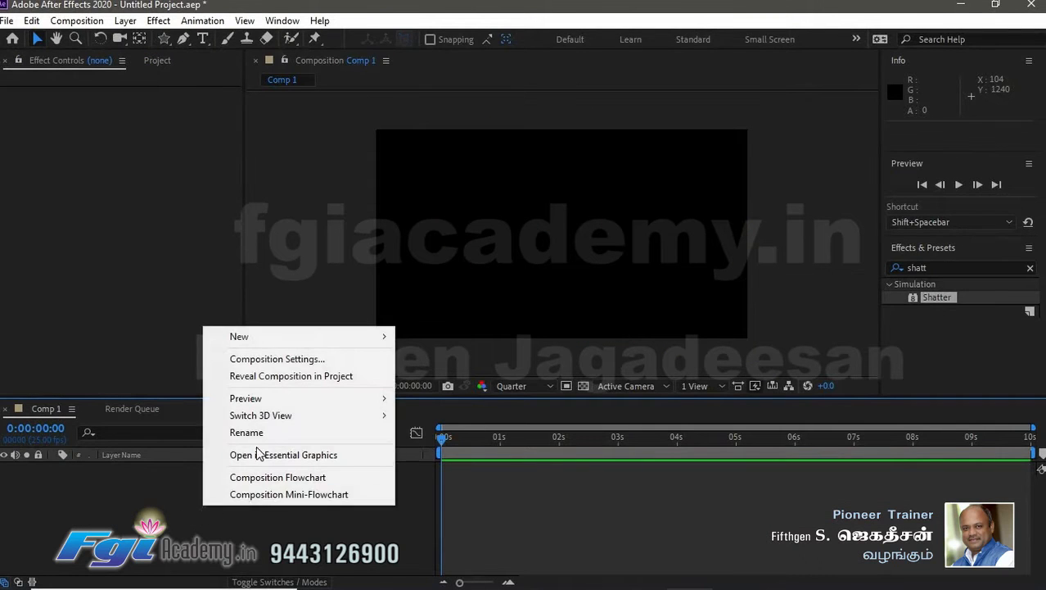
mouse_move(278, 337)
left_click(464, 376)
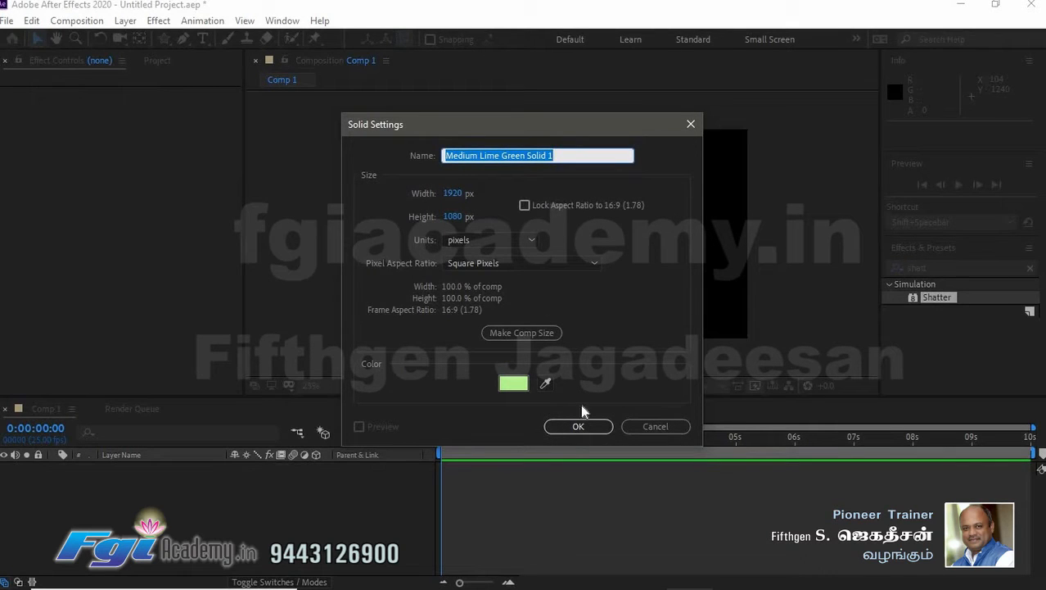
left_click(514, 382)
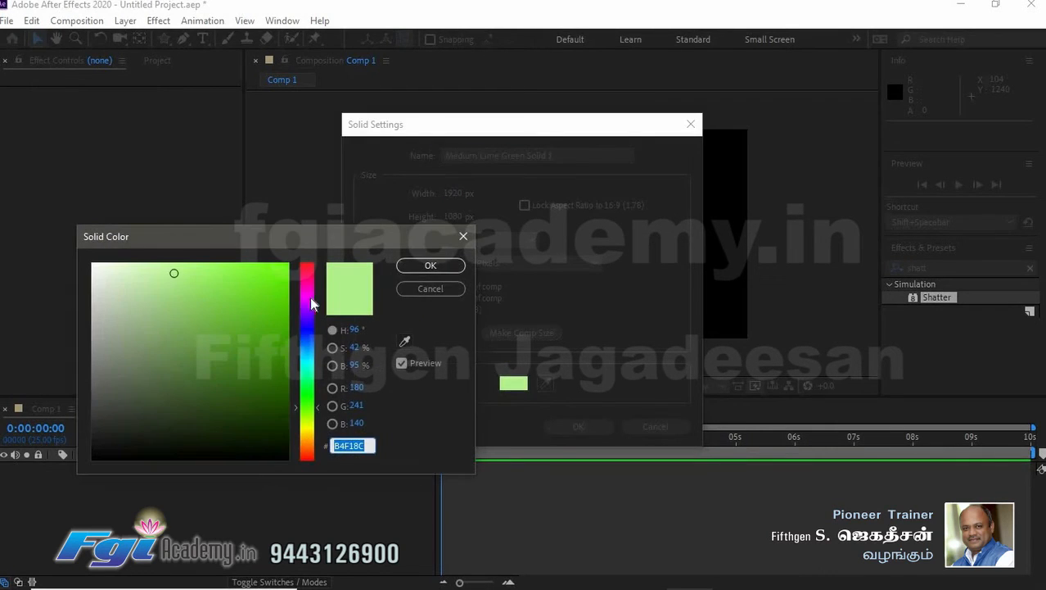
left_click(305, 277)
left_click(263, 396)
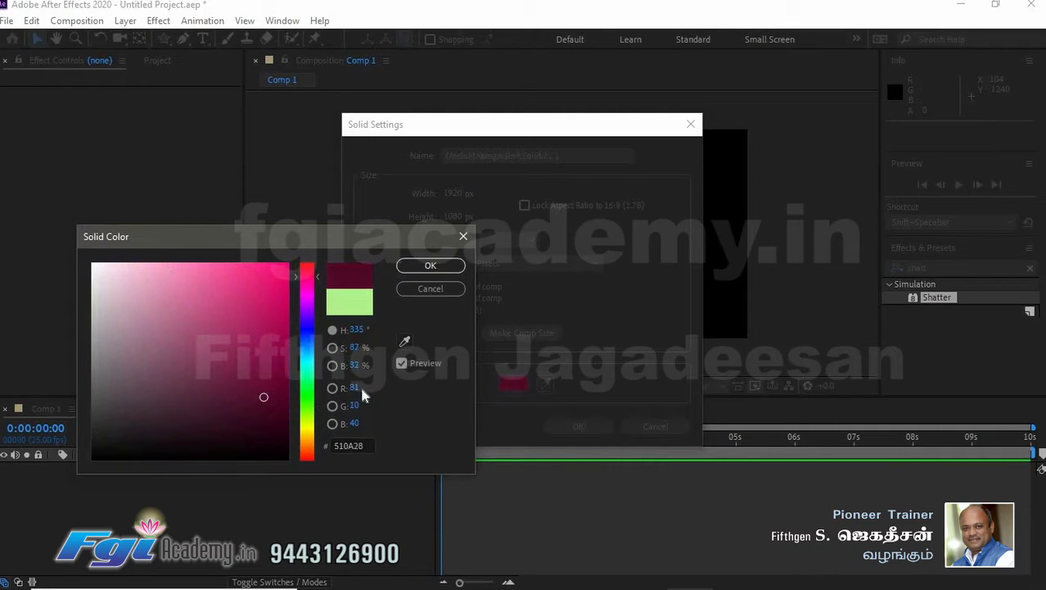
left_click(442, 264)
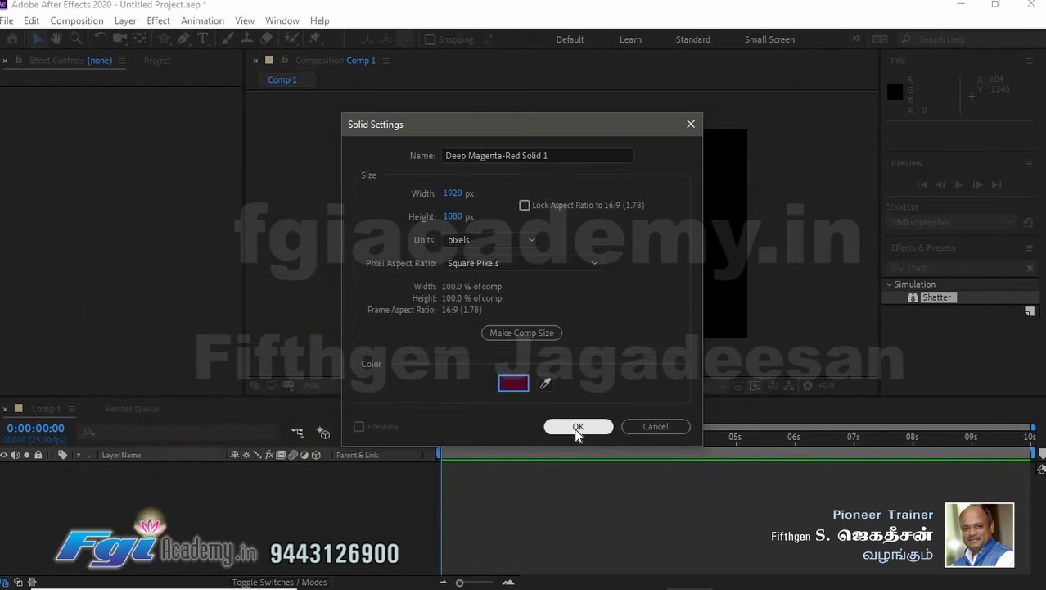
left_click(516, 382)
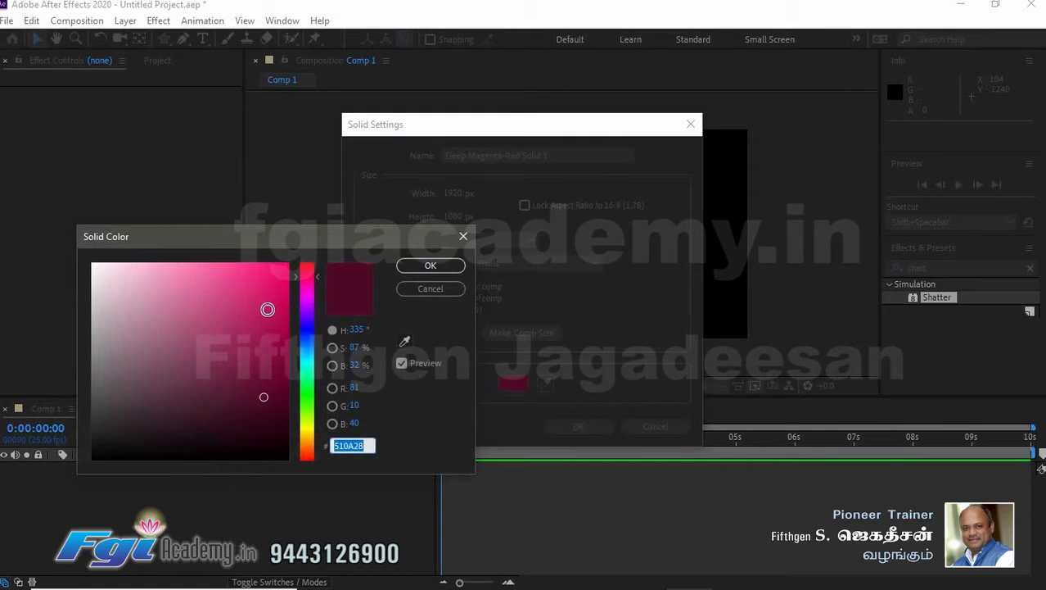
left_click(267, 310)
key("Return")
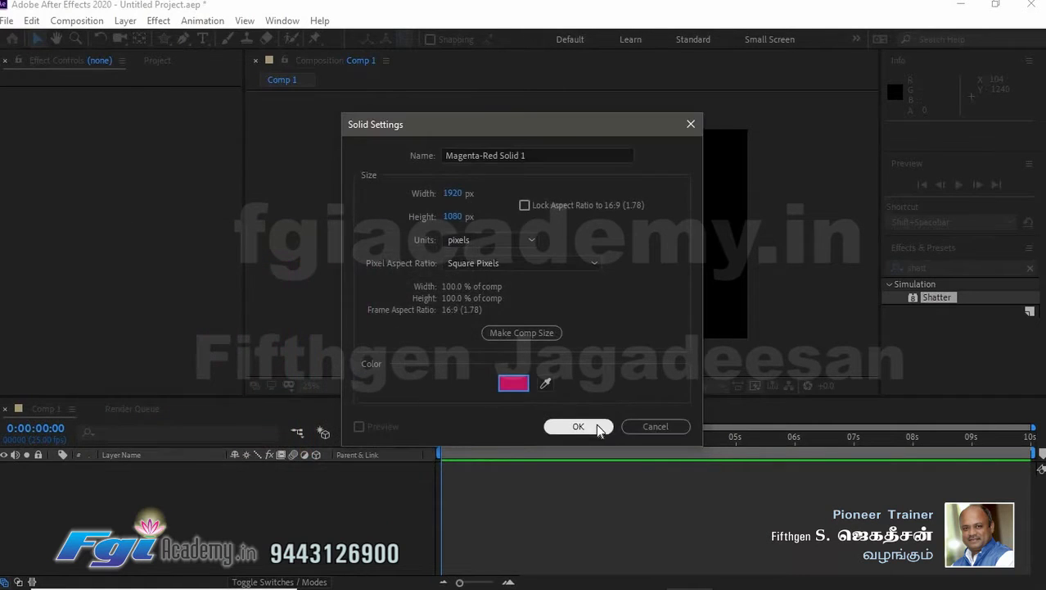
left_click(593, 426)
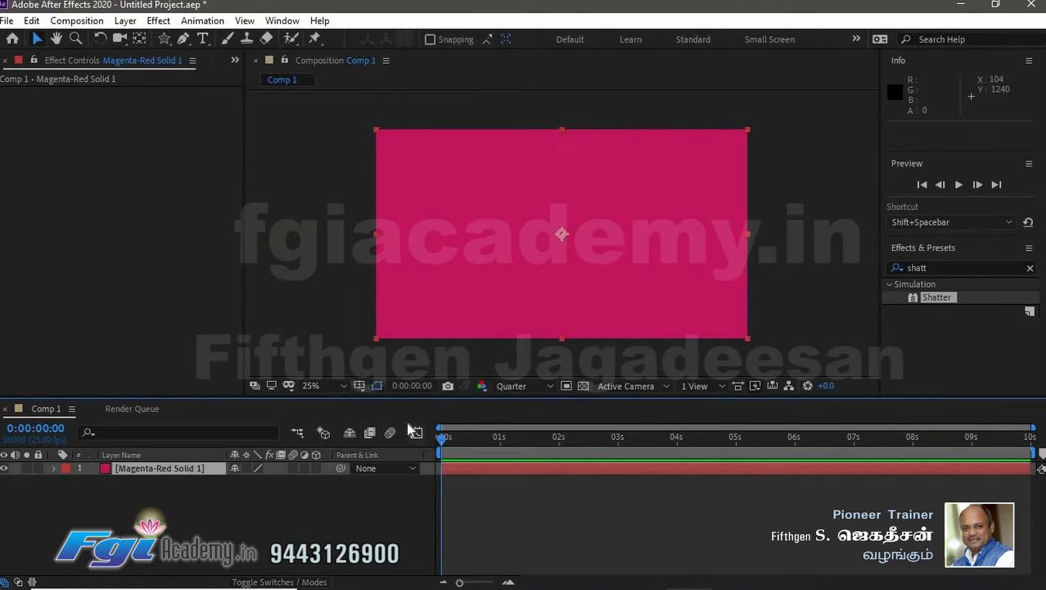
- Search the effects for "parti" and apply CC Particle Systems II to the solid
left_click(939, 270)
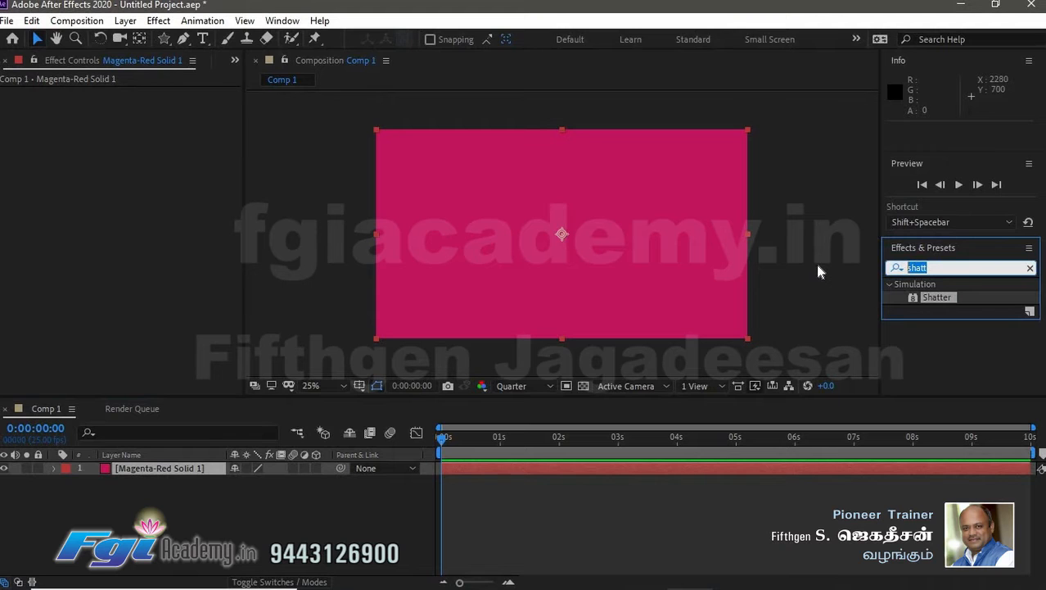
type("parti")
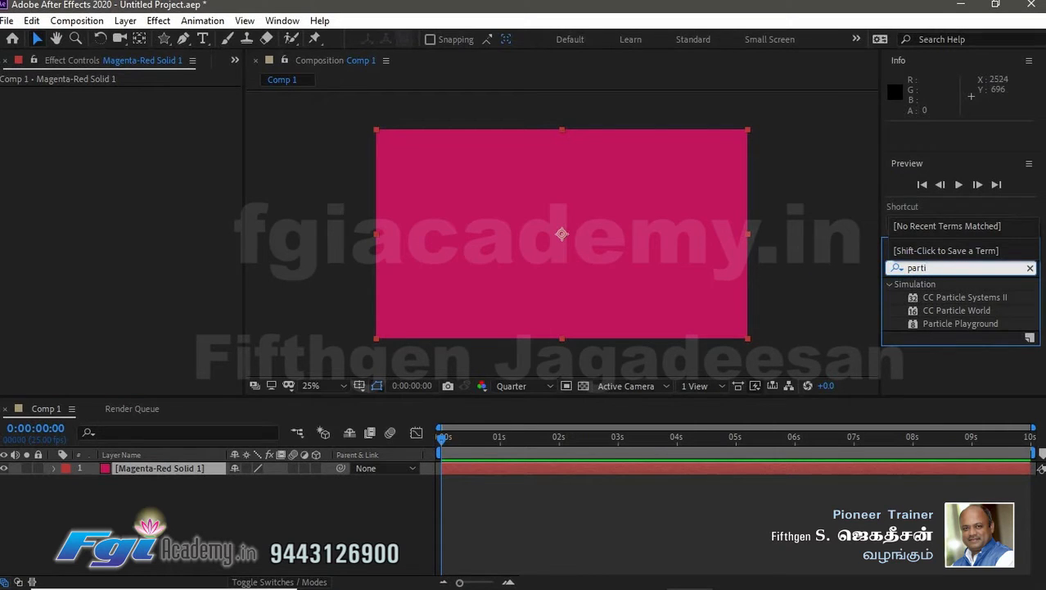
left_click(938, 267)
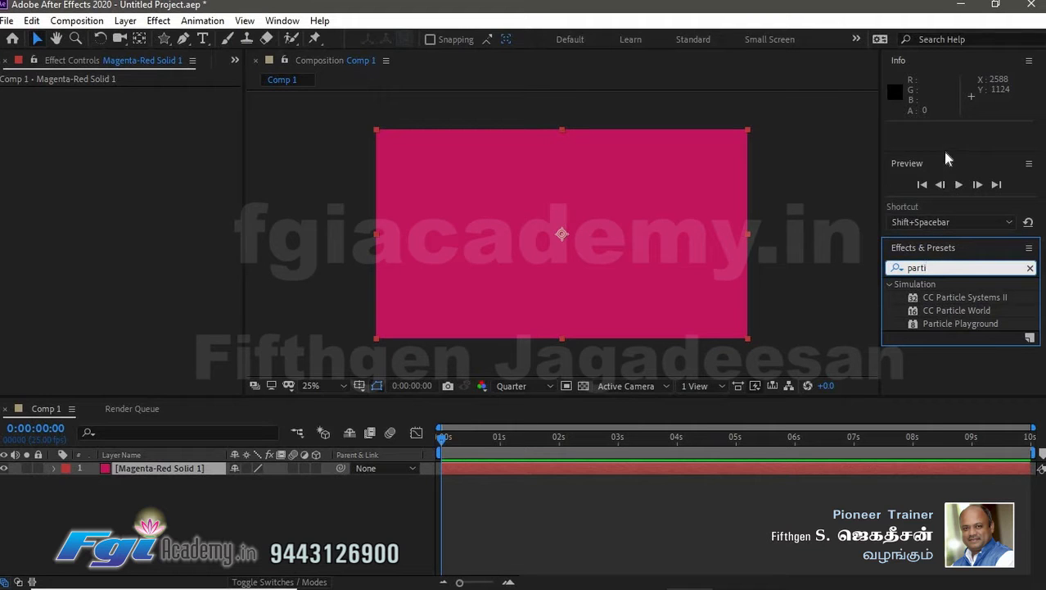
left_click(955, 297)
left_click_drag(870, 294, 620, 283)
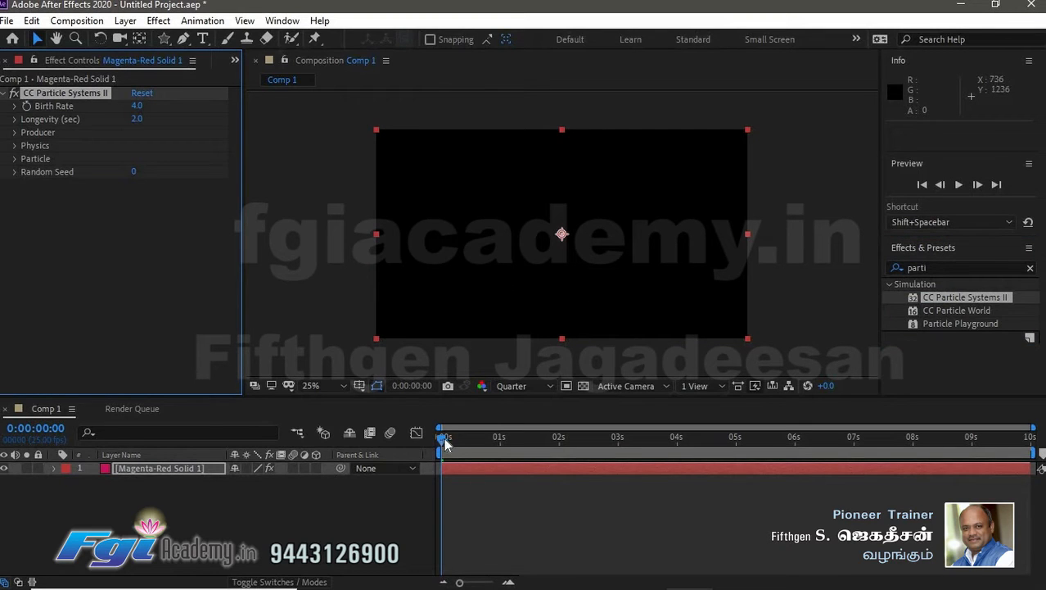
- Preview the particle animation and park the time indicator at frame 14
left_click_drag(444, 441, 519, 441)
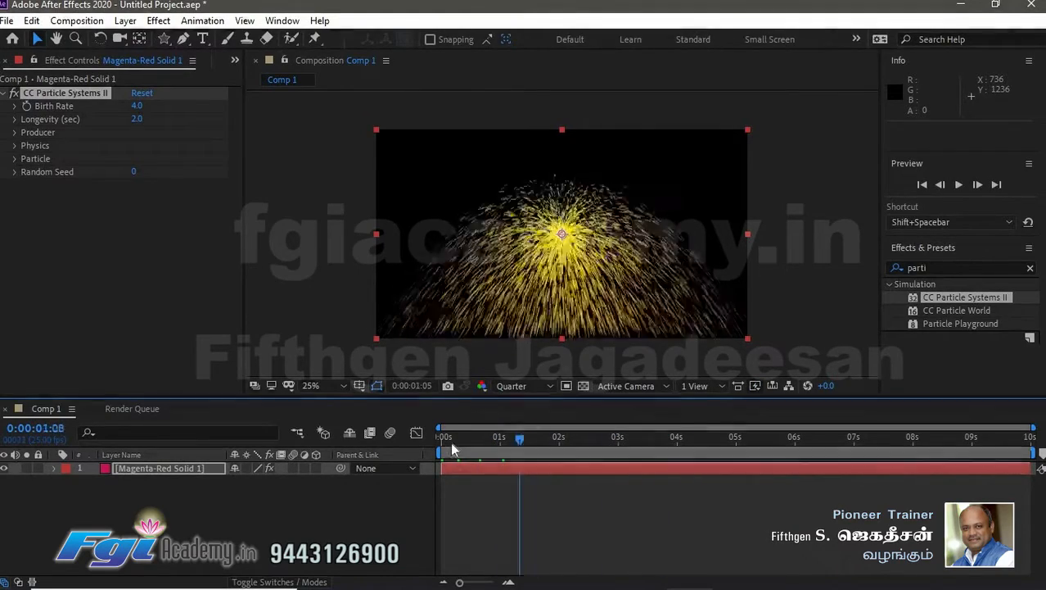
left_click(451, 443)
key("space")
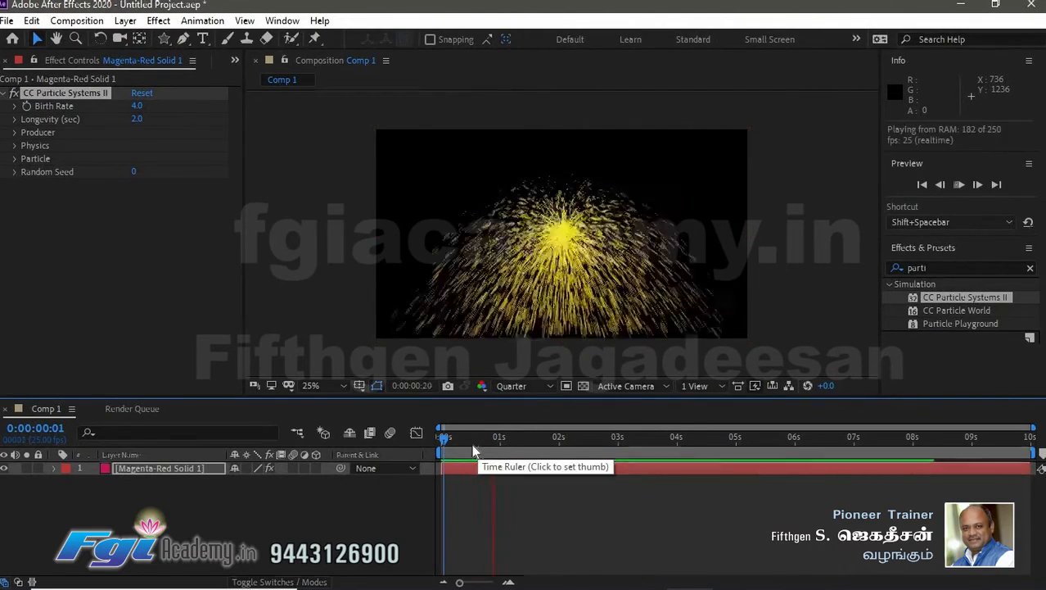
left_click_drag(460, 438, 476, 443)
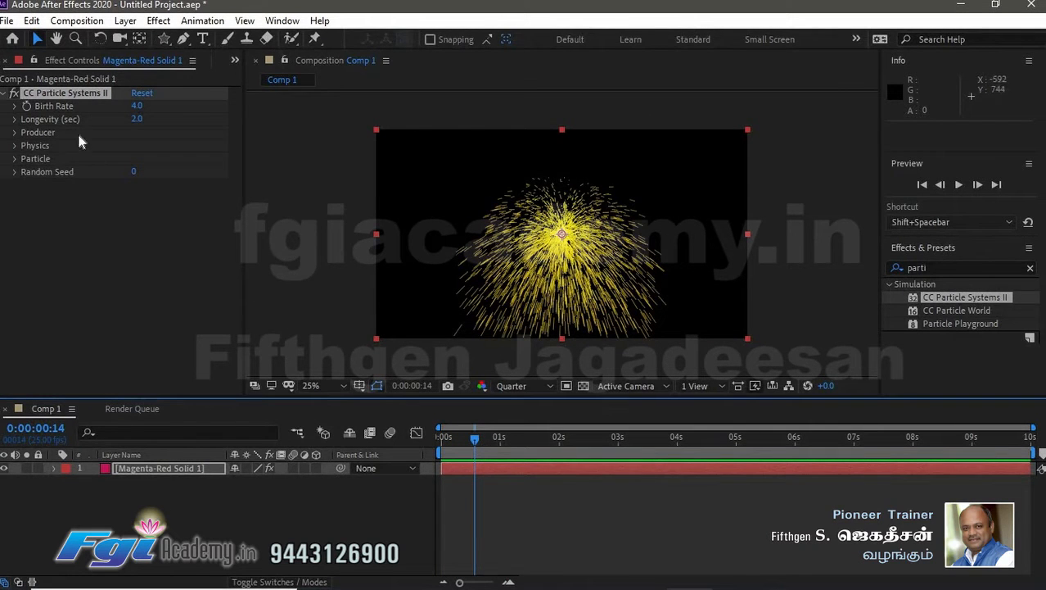
- Set the particle Birth Rate to 1.8 and Longevity to 0.9 seconds
left_click(15, 107)
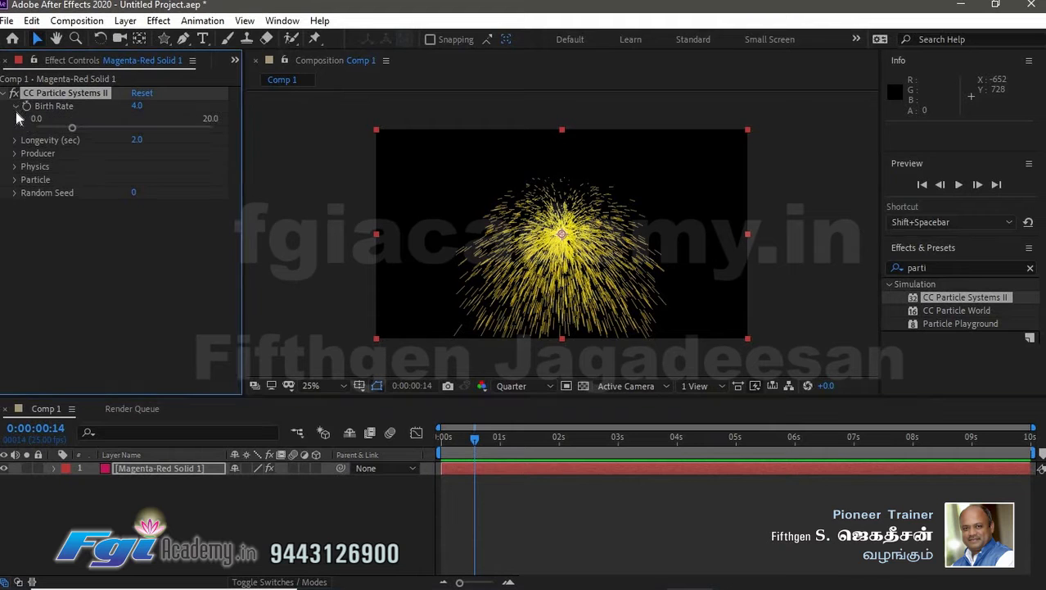
mouse_move(72, 129)
left_mouse_down()
mouse_move(185, 129)
mouse_move(39, 127)
mouse_move(85, 126)
mouse_move(54, 128)
left_mouse_up()
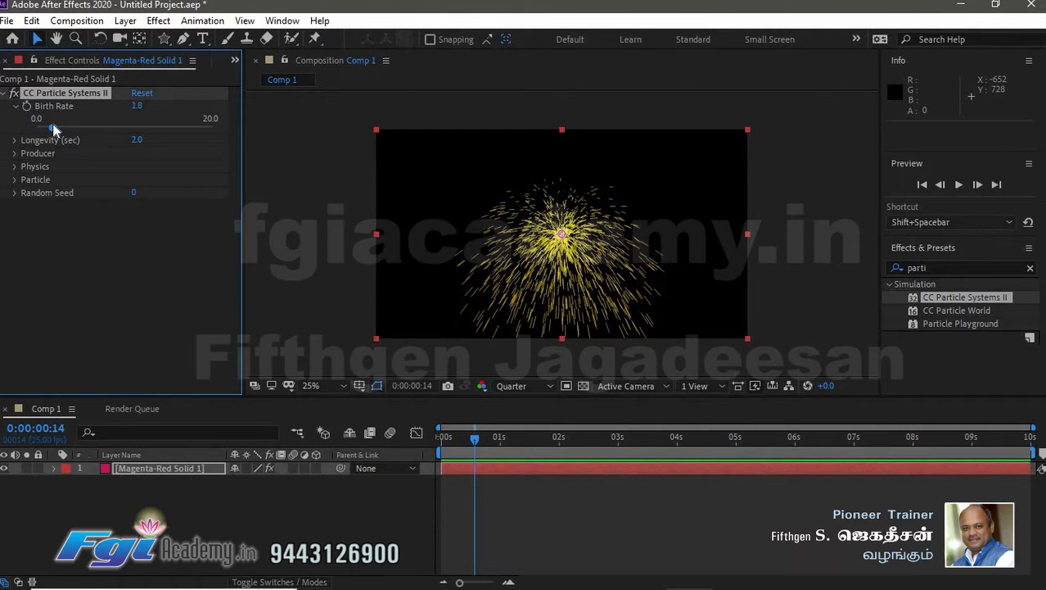
left_click(15, 141)
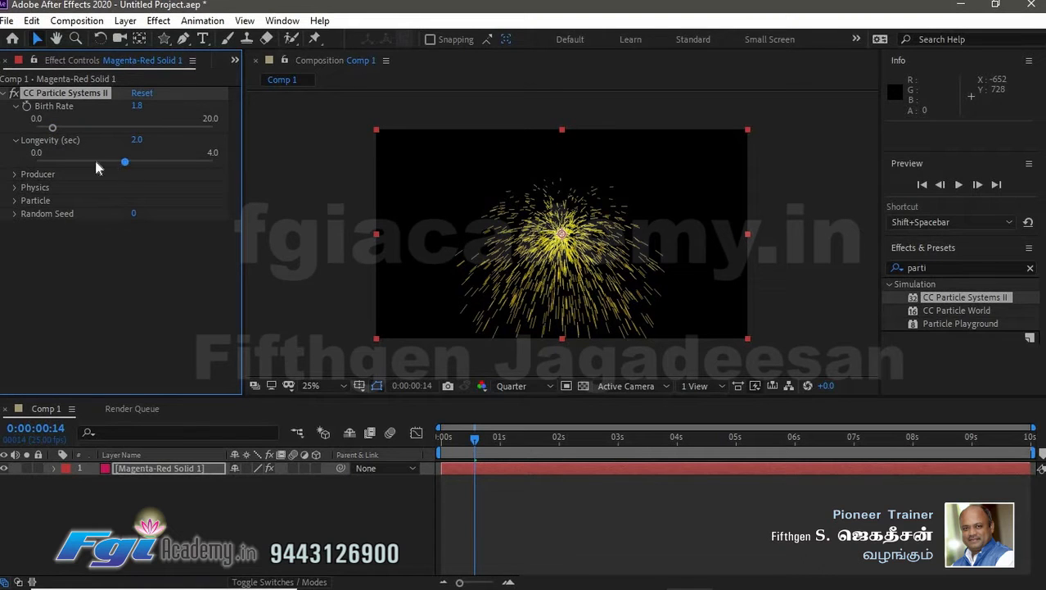
left_click_drag(124, 161, 80, 162)
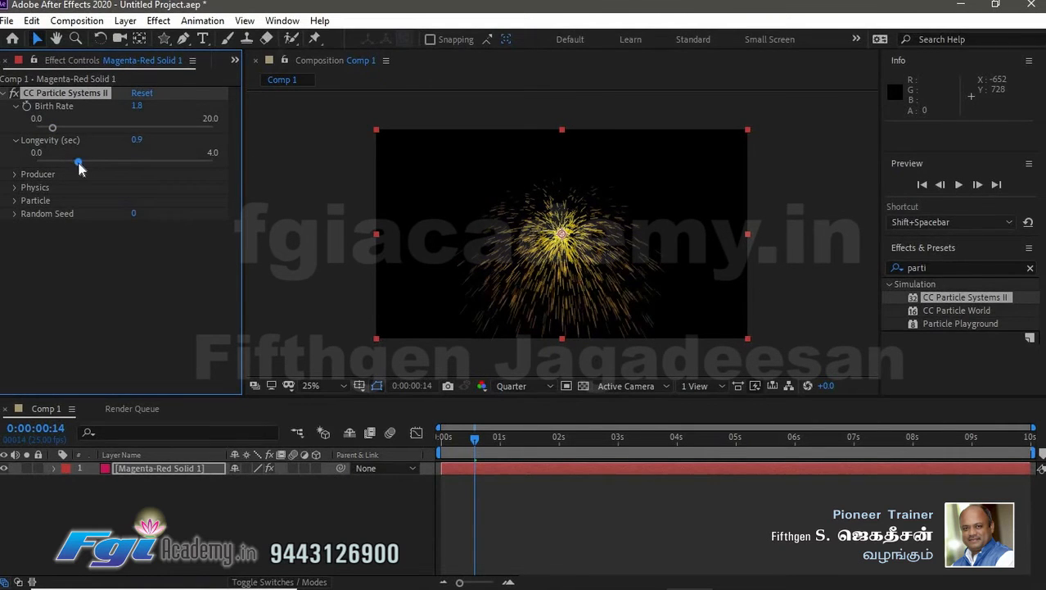
- Set the Producer position to 376, 280 by picking a point in the frame's upper-left area
left_click(8, 174)
left_click(15, 174)
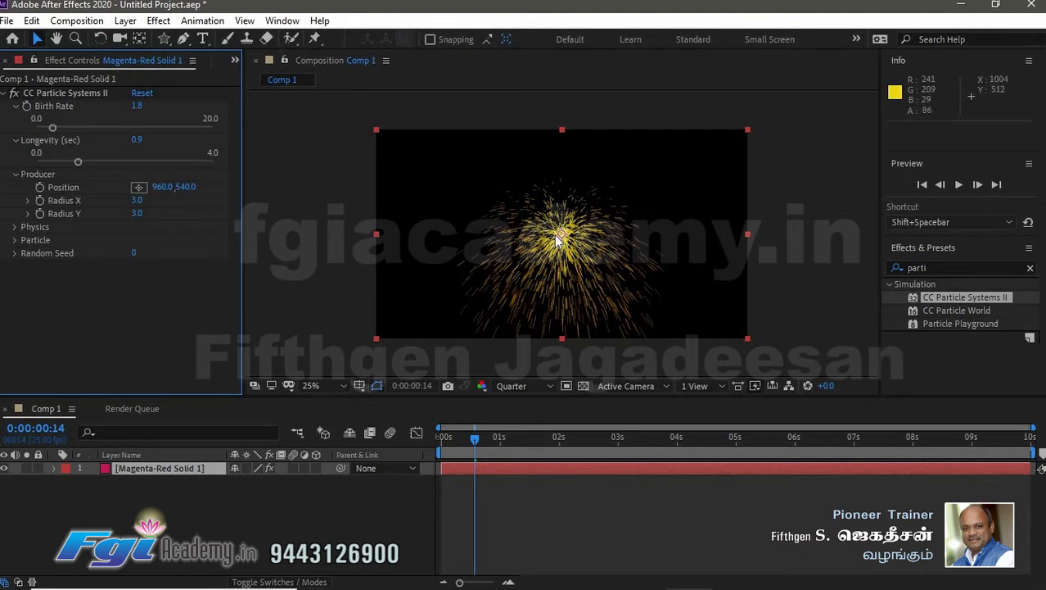
mouse_move(547, 231)
left_mouse_down()
mouse_move(483, 201)
mouse_move(568, 221)
mouse_move(547, 229)
left_mouse_up()
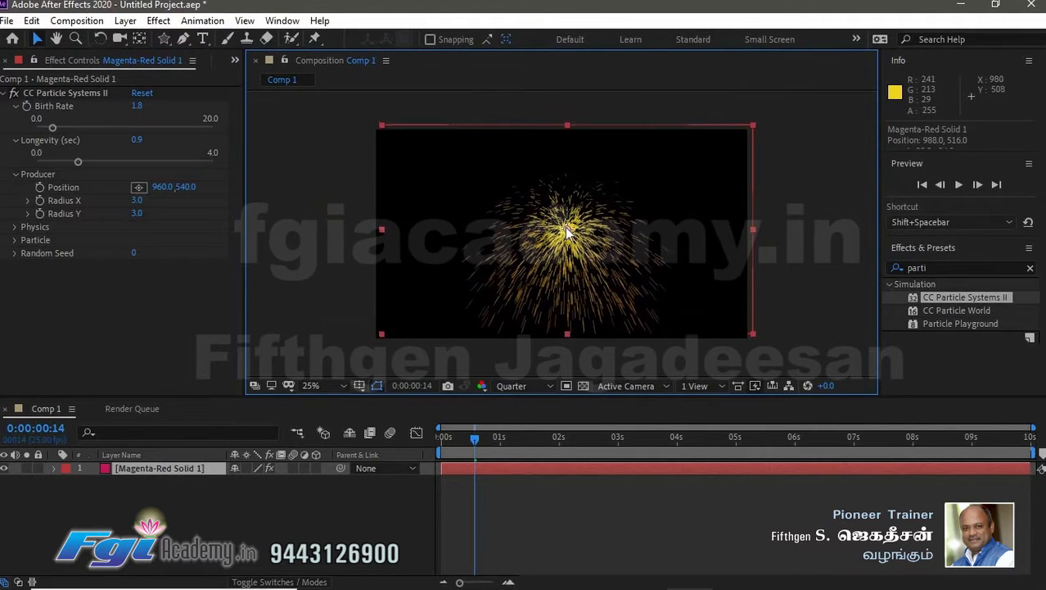
key("ctrl+z")
left_click(140, 188)
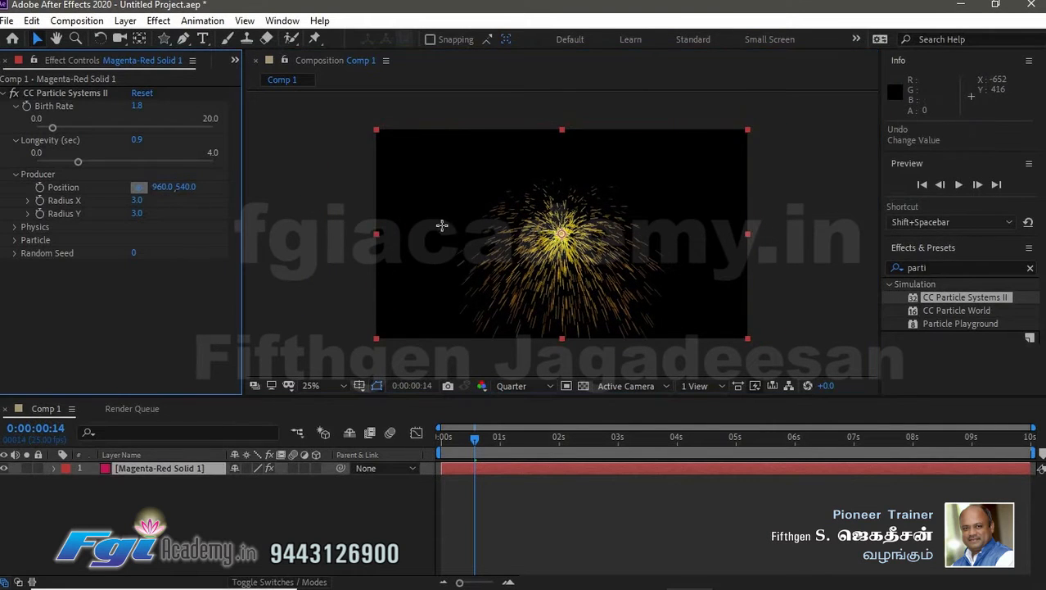
left_click(448, 183)
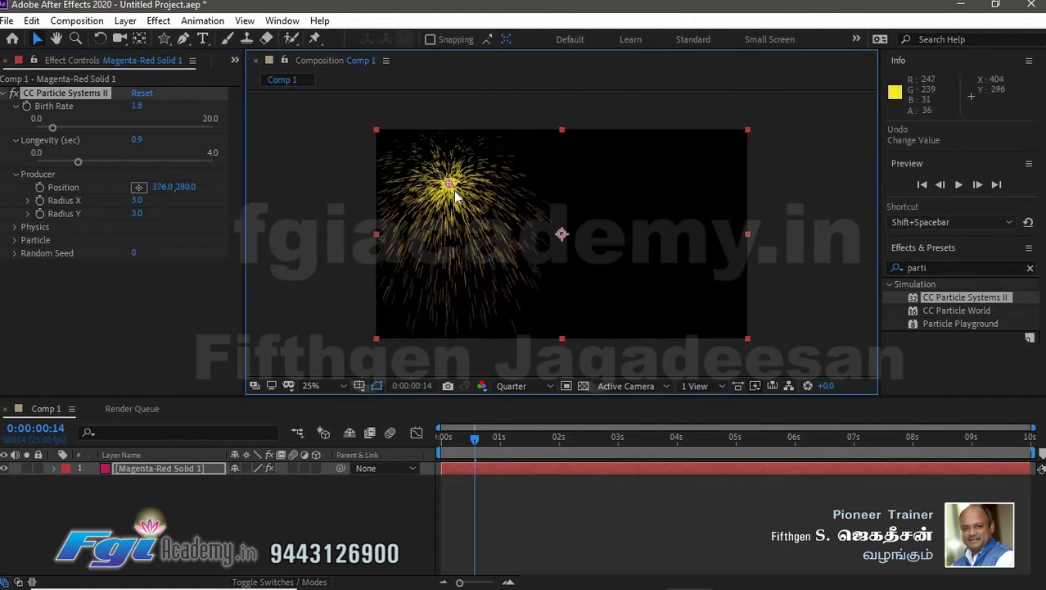
- Set the Producer Radius X to 77.6 and Radius Y to 42.4
left_click(28, 202)
left_click(96, 219)
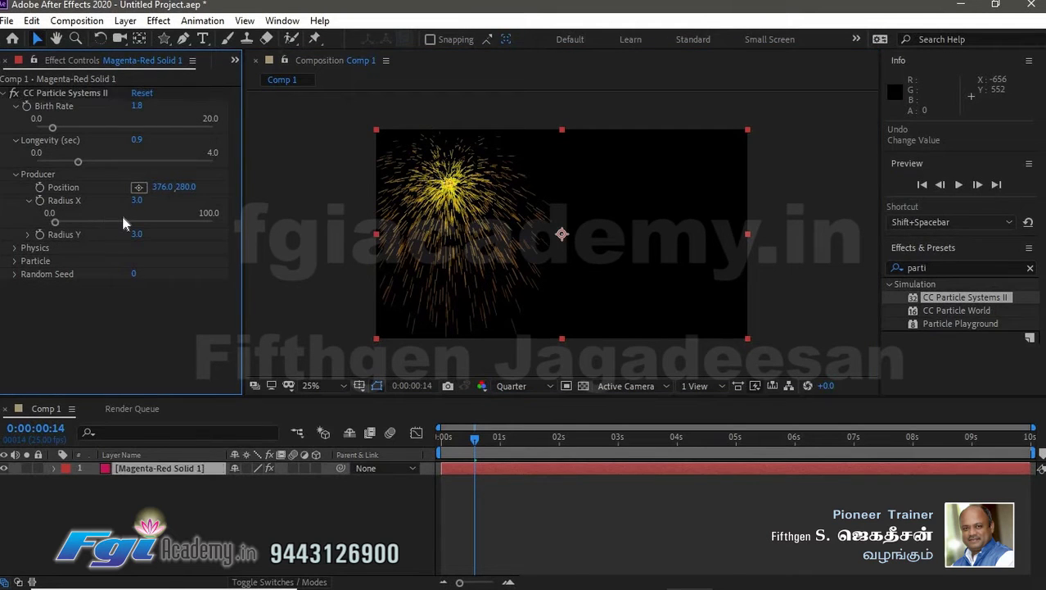
left_click_drag(58, 221, 176, 221)
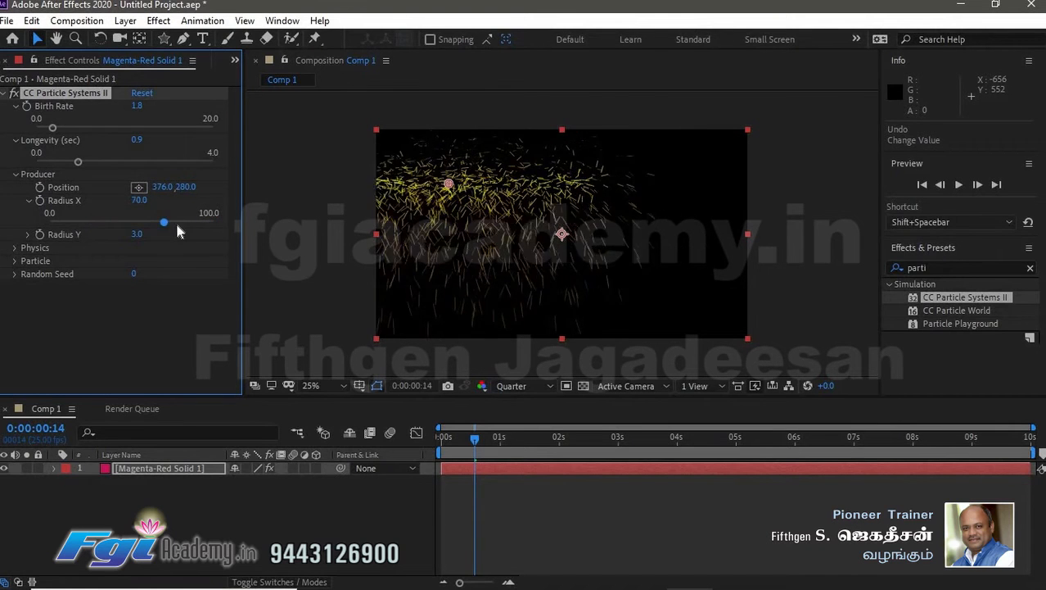
left_click(29, 234)
mouse_move(55, 258)
left_mouse_down()
mouse_move(193, 257)
mouse_move(188, 265)
mouse_move(50, 249)
left_mouse_up()
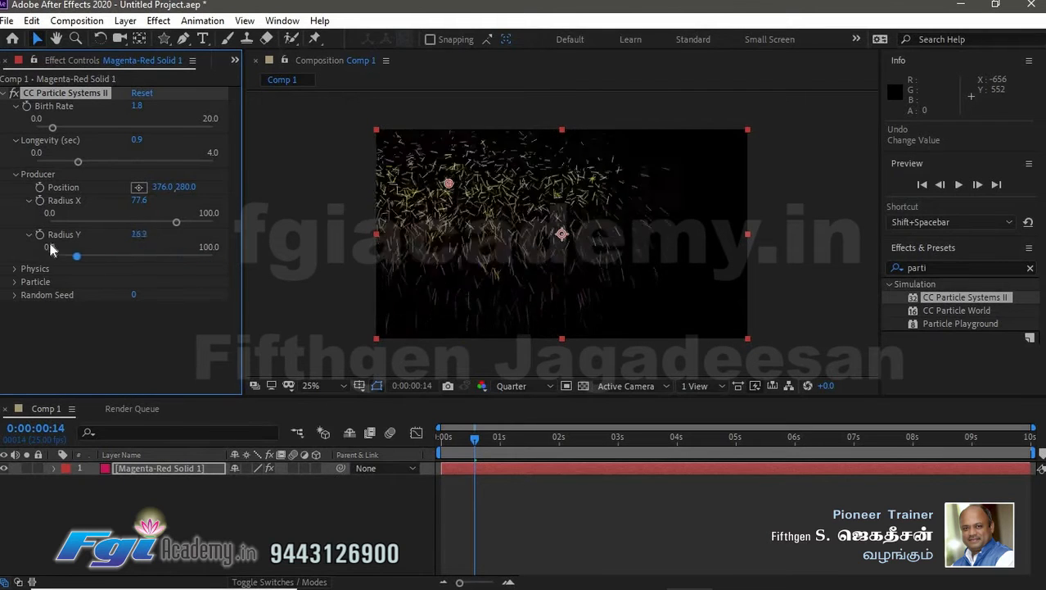
mouse_move(113, 242)
left_mouse_down()
mouse_move(131, 246)
mouse_move(121, 247)
left_mouse_up()
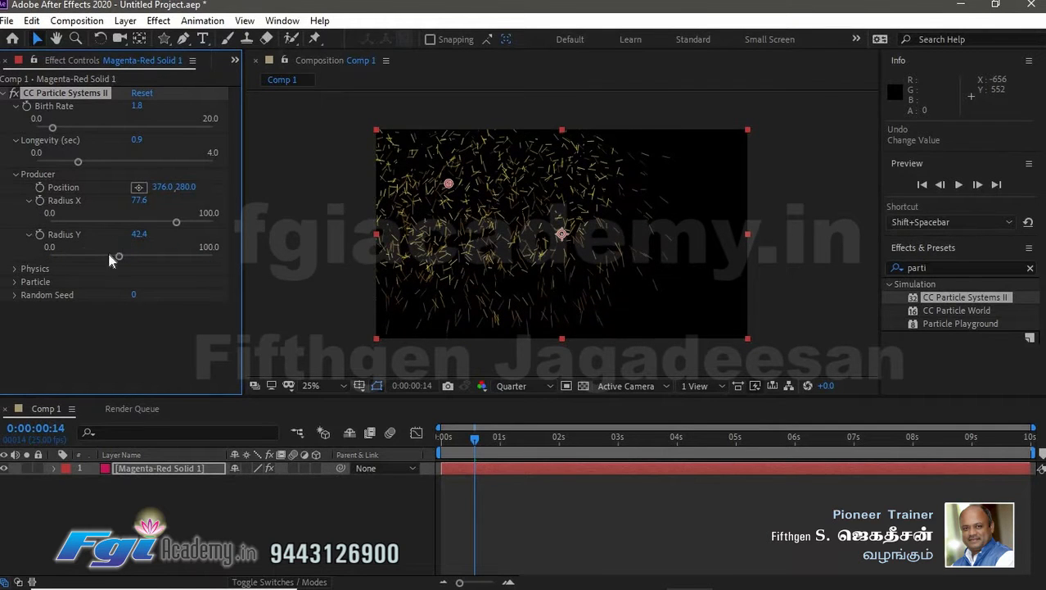
- Preview the particle animation from the start and stop at frame 6
left_click_drag(476, 441, 435, 440)
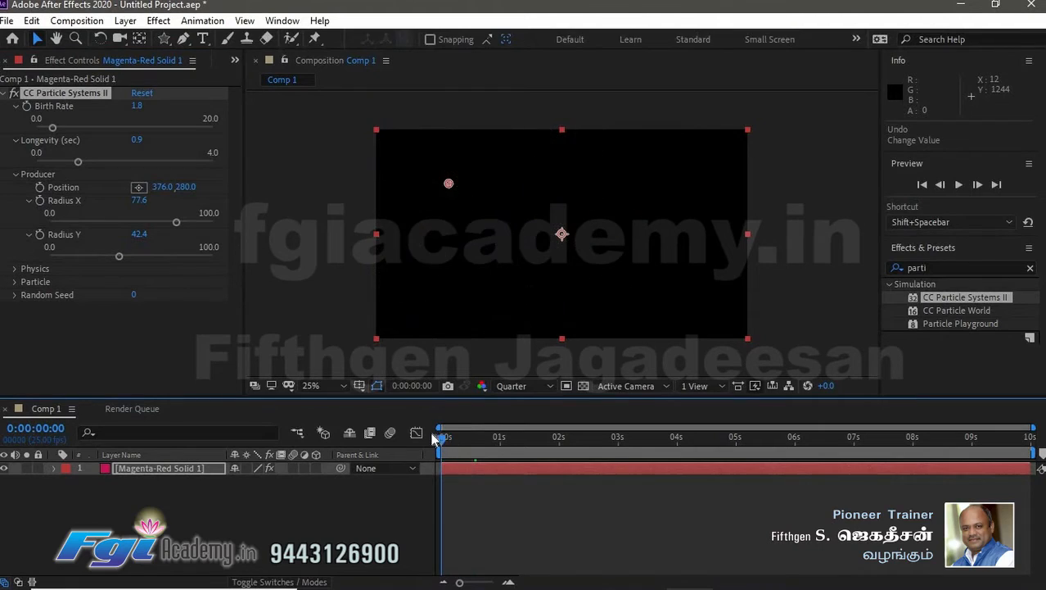
key("space")
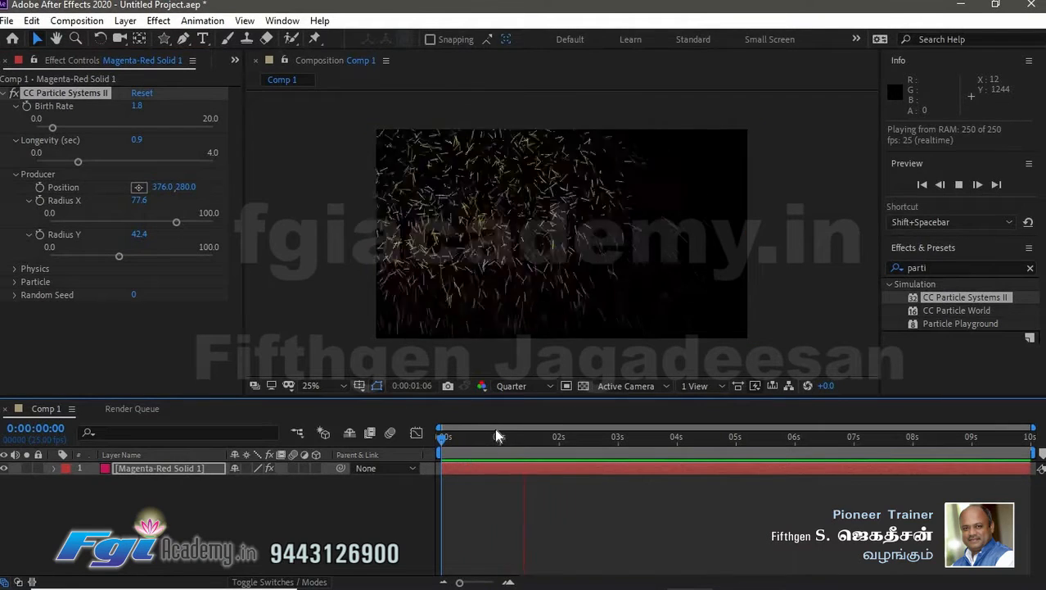
left_click_drag(503, 438, 455, 437)
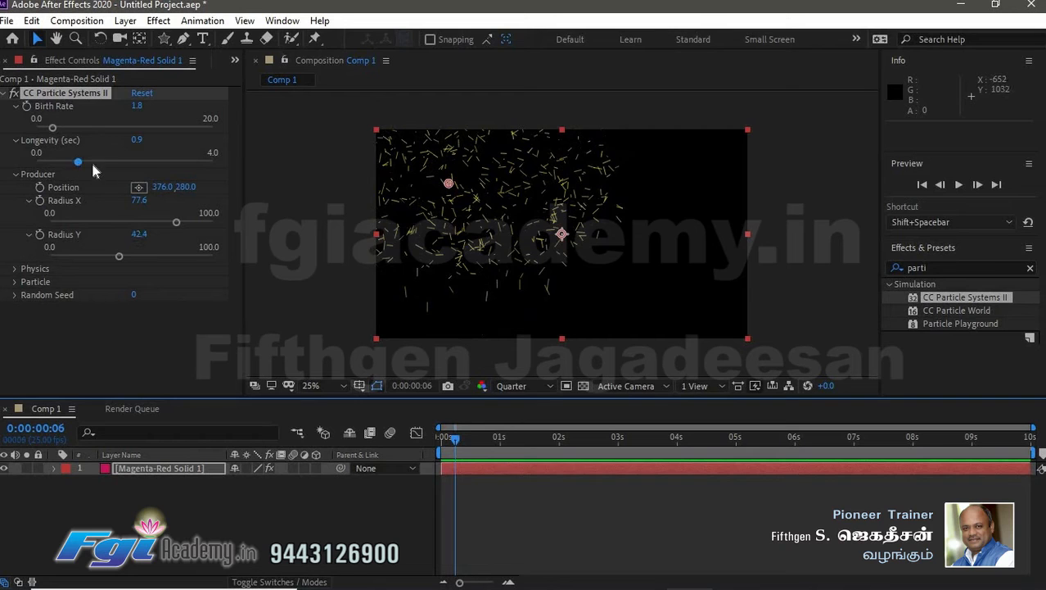
- Set Longevity to 1.4 seconds and Birth Rate to 2.0
mouse_move(91, 160)
left_mouse_down()
mouse_move(121, 164)
mouse_move(70, 160)
mouse_move(99, 163)
left_mouse_up()
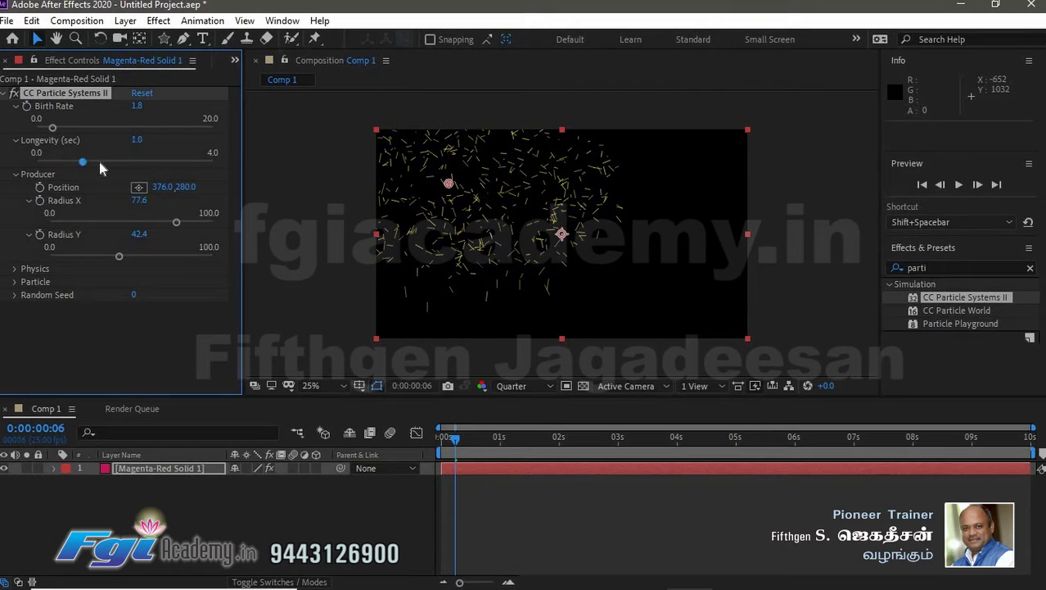
left_click(57, 129)
- Move the particle producer to 936, 492 near the frame centre and preview from the start
left_click_drag(557, 224, 562, 235)
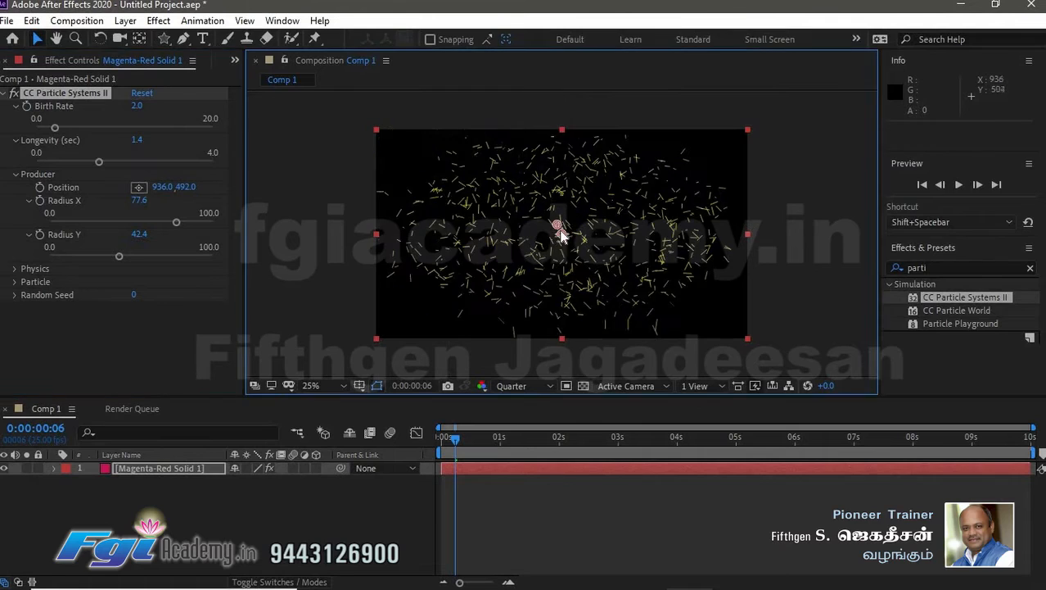
left_click(441, 438)
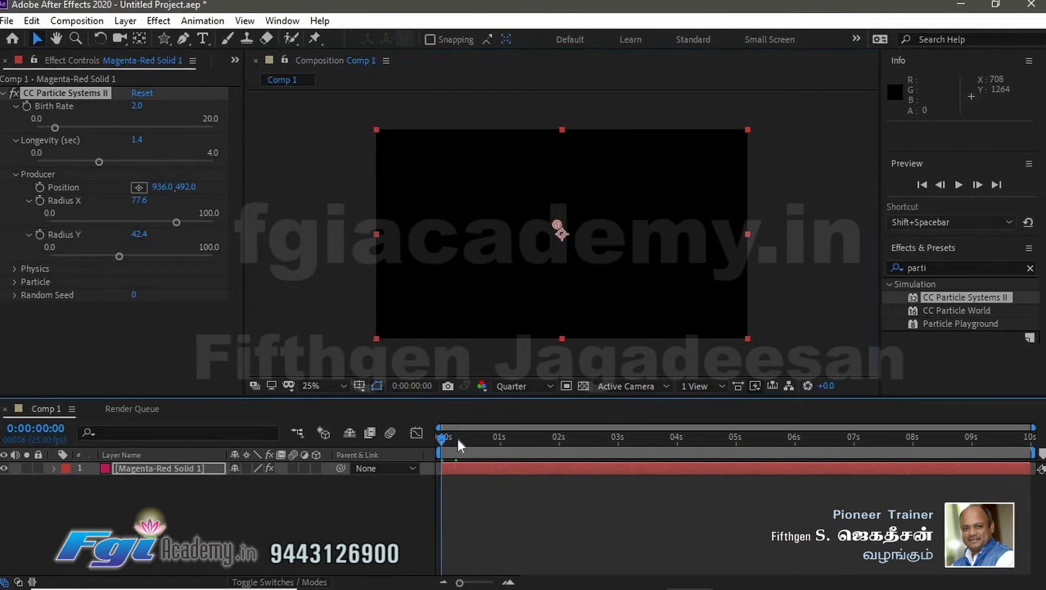
key("space")
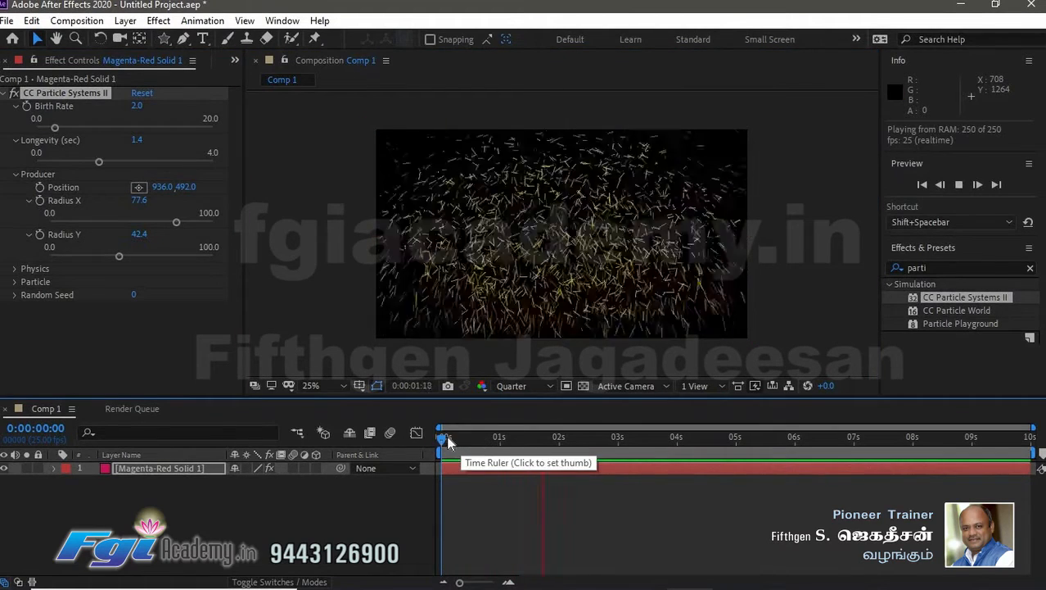
- Expand the Physics group and try the Animation options Fractal Explosive, Twirl and Twirly
left_click(439, 439)
left_click(15, 268)
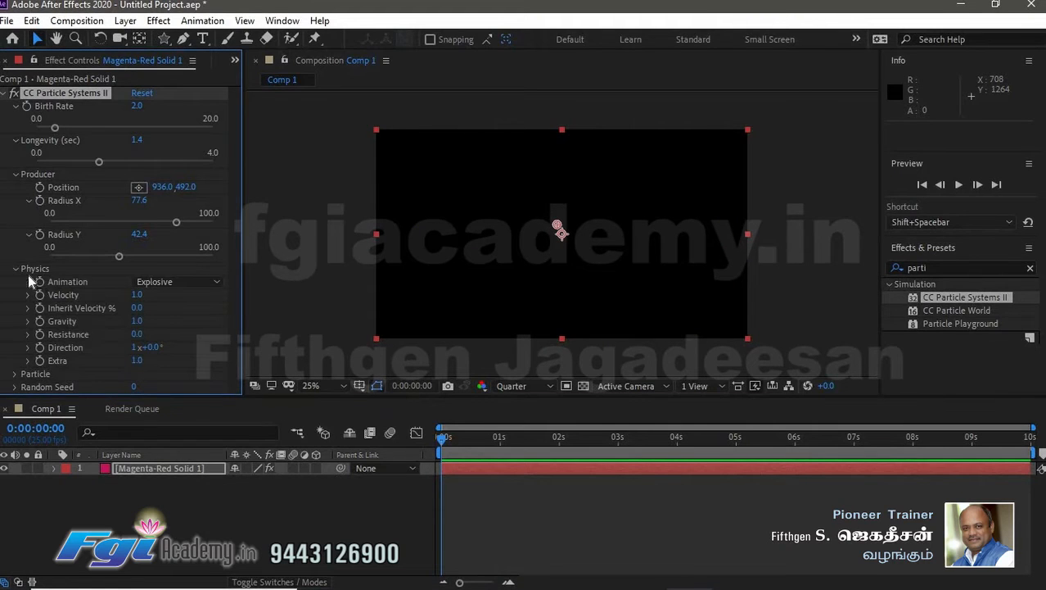
left_click(186, 281)
left_click_drag(463, 436, 459, 446)
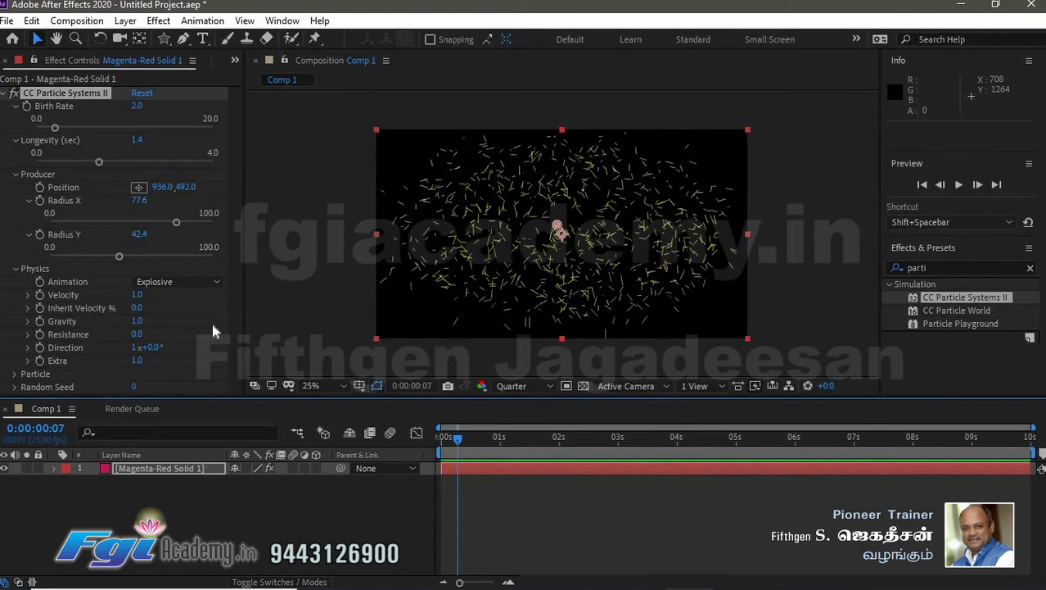
left_click(168, 281)
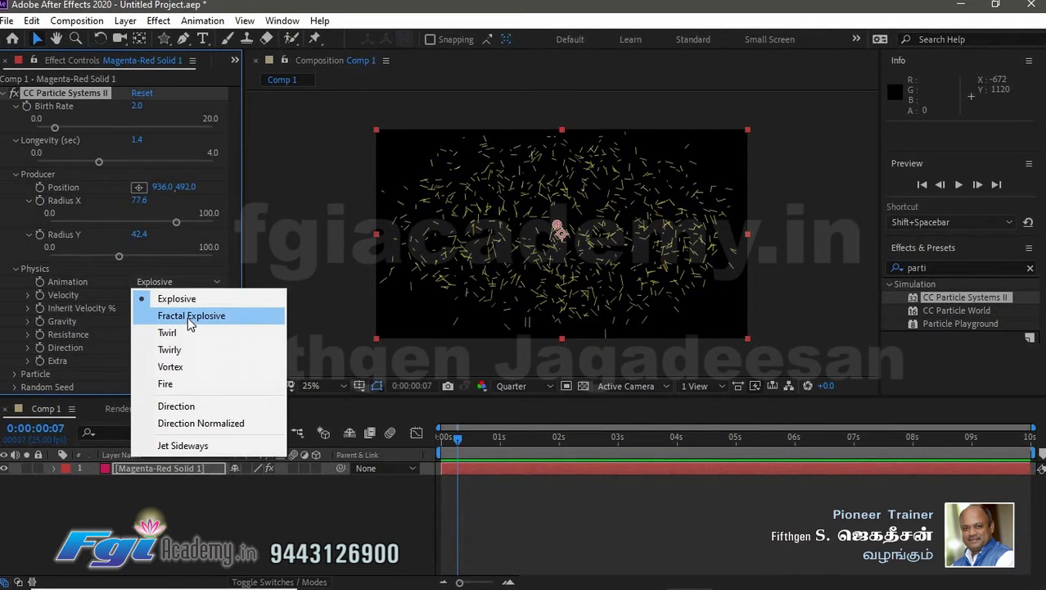
left_click(189, 317)
left_click(191, 281)
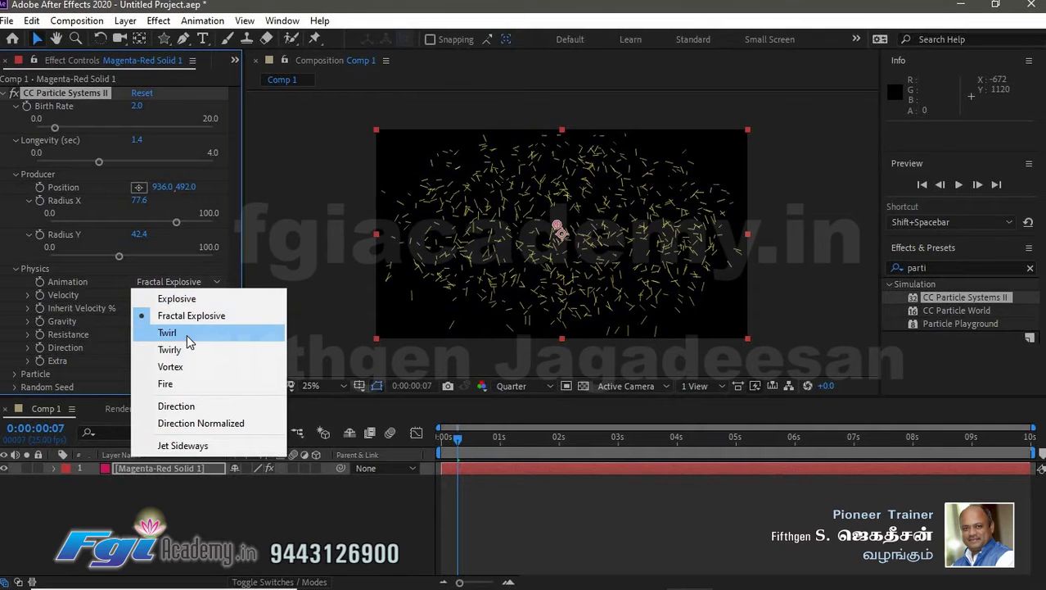
left_click(169, 332)
left_click(192, 283)
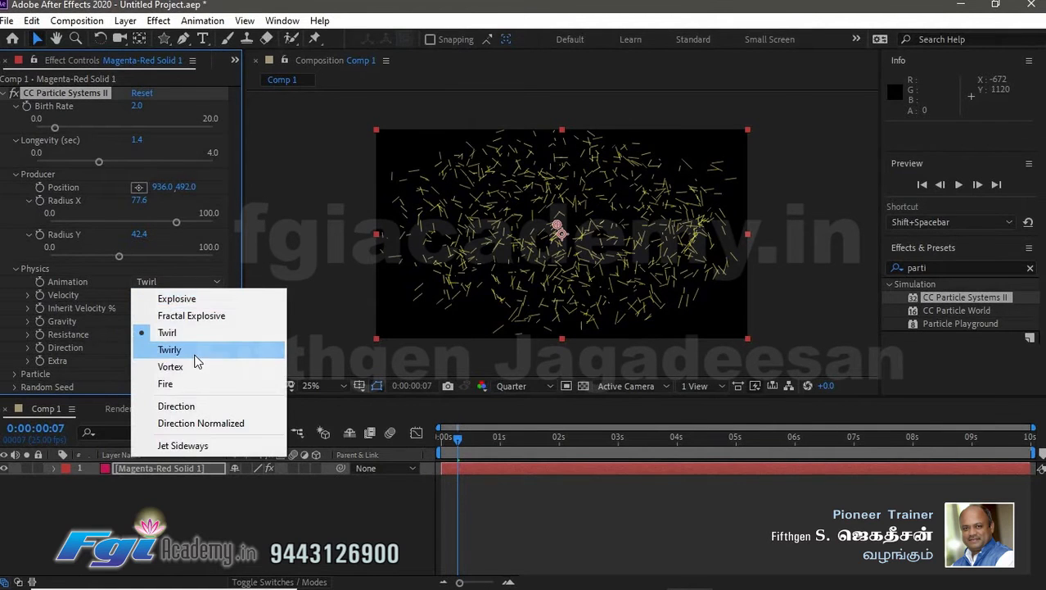
left_click(201, 348)
- Preview the Twirly particle animation from the start
left_click(446, 436)
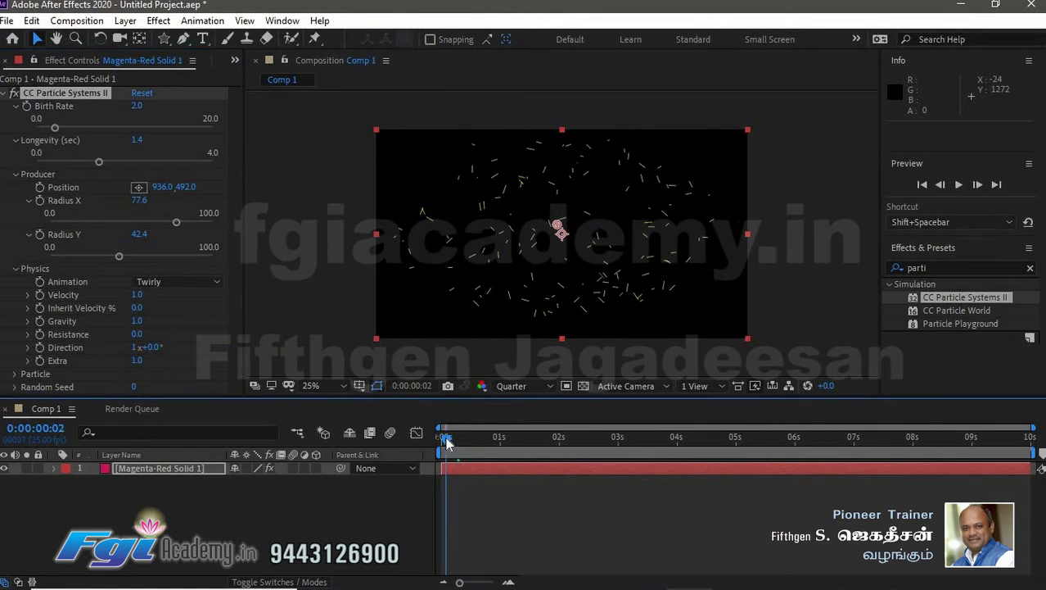
key("space")
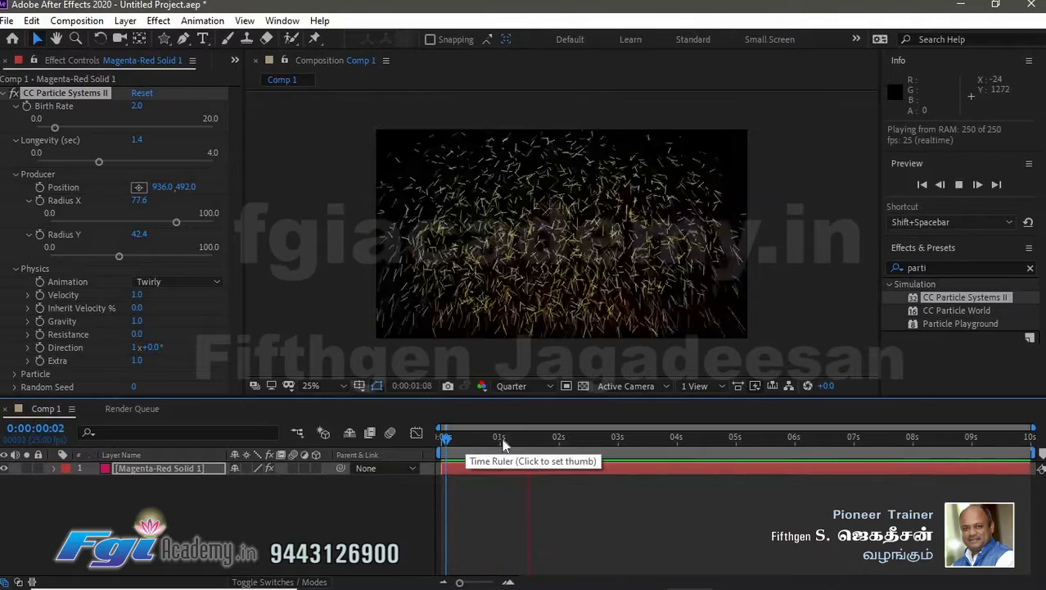
left_click_drag(563, 443, 453, 440)
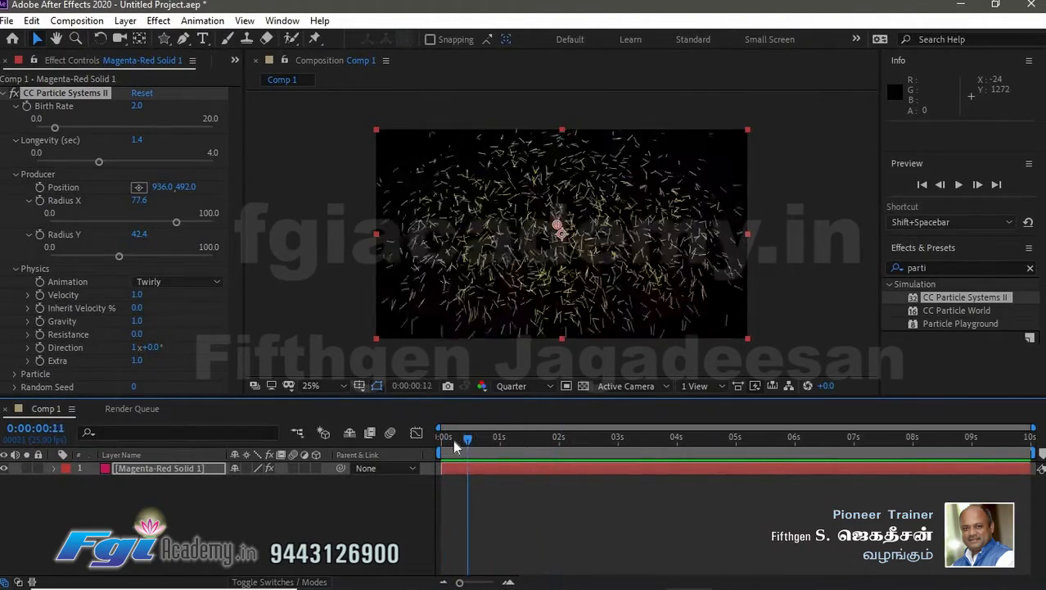
- Set the Physics Animation back to Explosive, Velocity to 0.8 and Resistance to 1.3
left_click(186, 284)
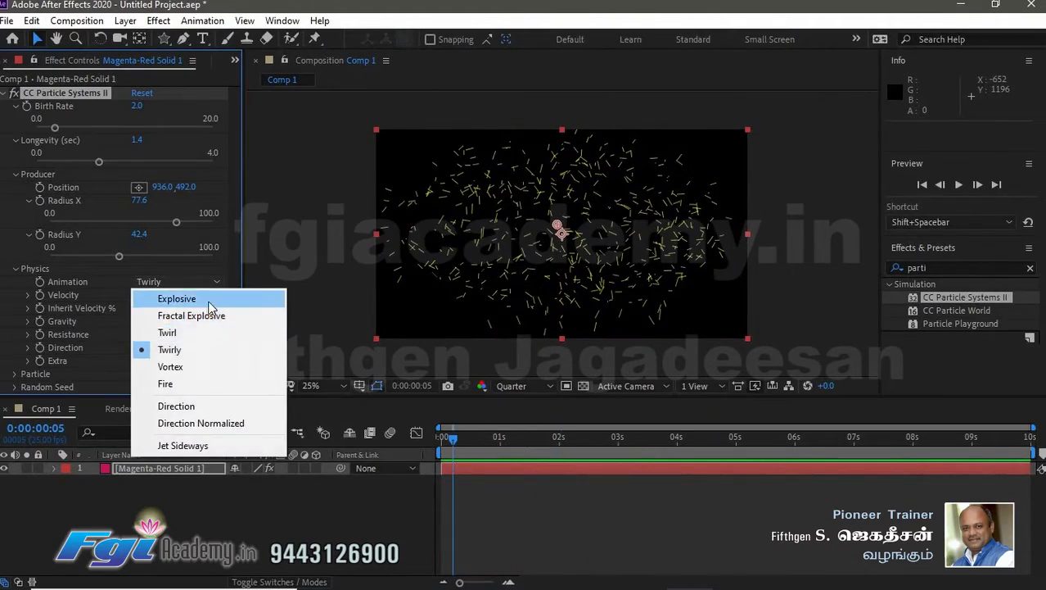
left_click(205, 297)
key("space")
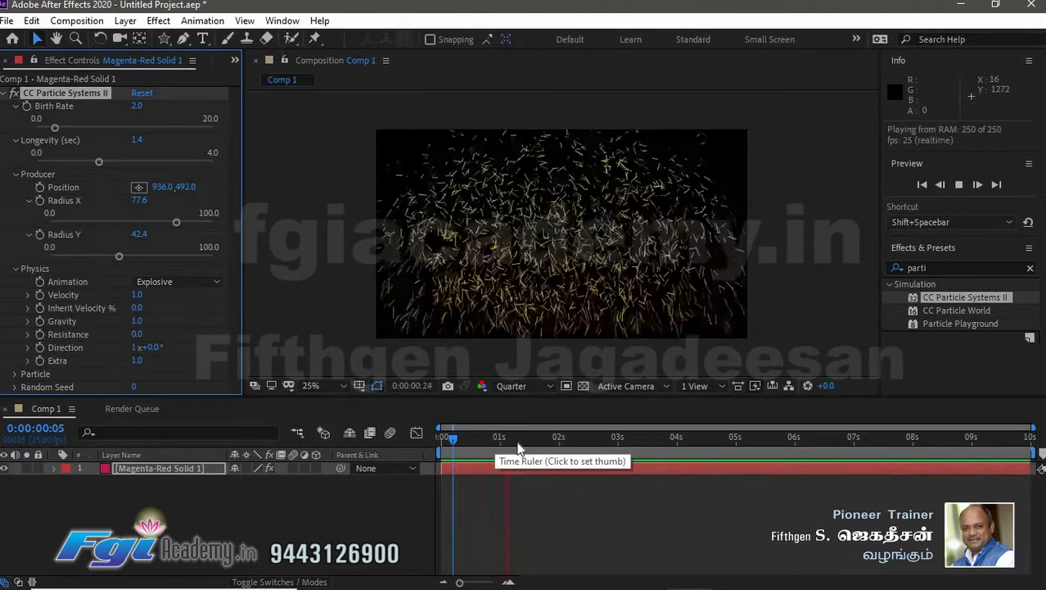
mouse_move(452, 440)
left_mouse_down()
mouse_move(478, 441)
mouse_move(437, 442)
mouse_move(467, 442)
left_mouse_up()
mouse_move(137, 294)
left_mouse_down()
mouse_move(154, 297)
mouse_move(141, 315)
left_mouse_up()
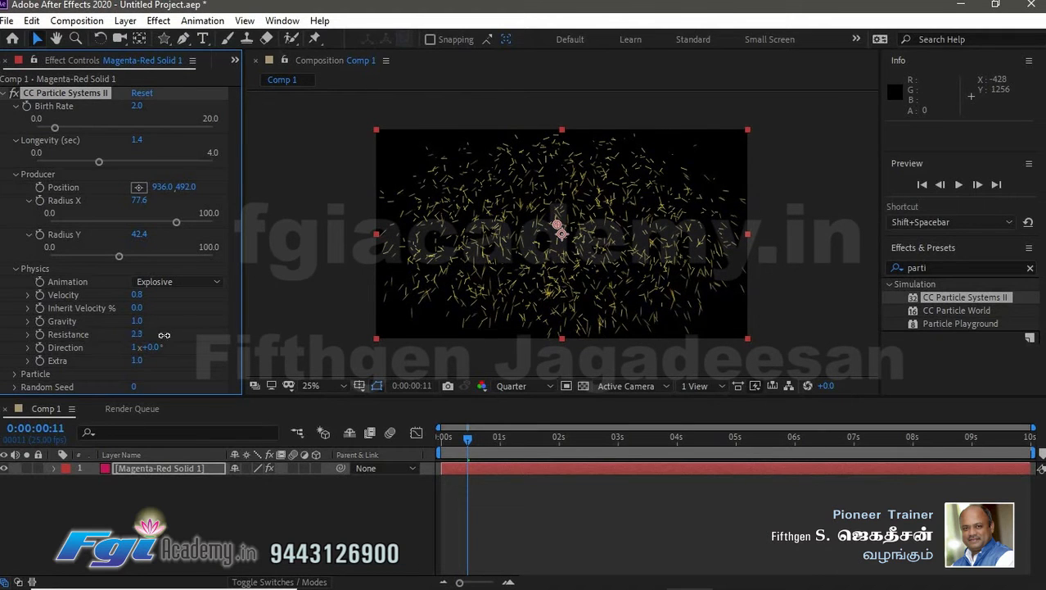
- Expand the Particle group and set Particle Type to Star
left_click(15, 374)
scroll(172, 332, "down", 5)
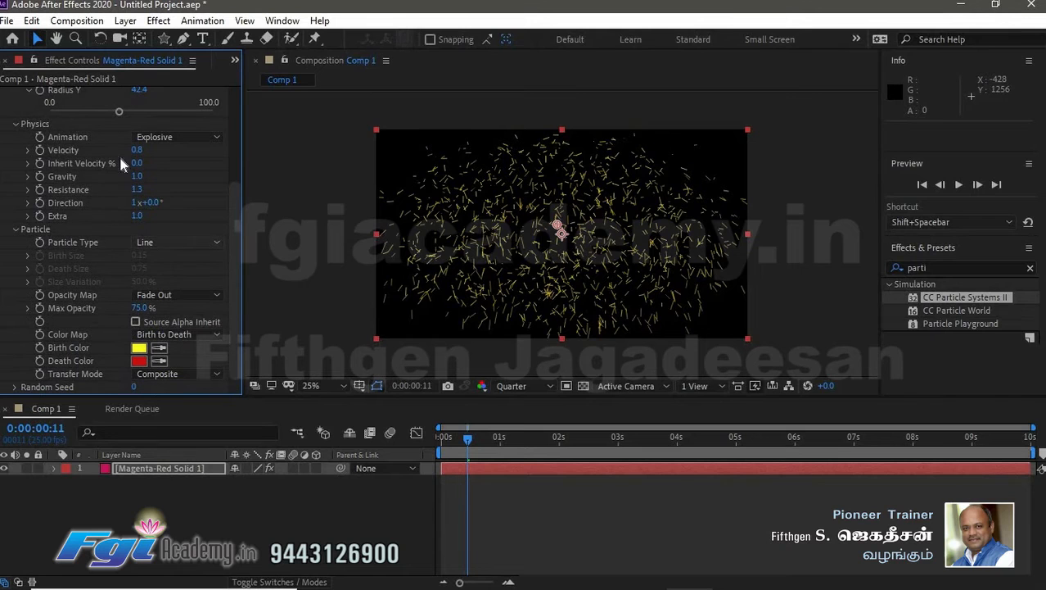
left_click(202, 242)
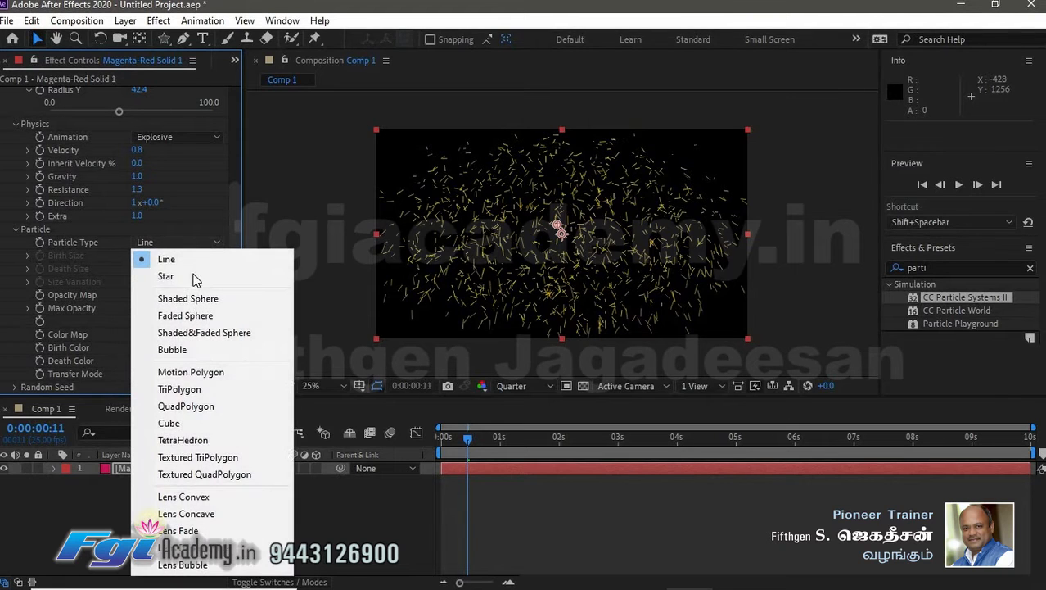
left_click(192, 278)
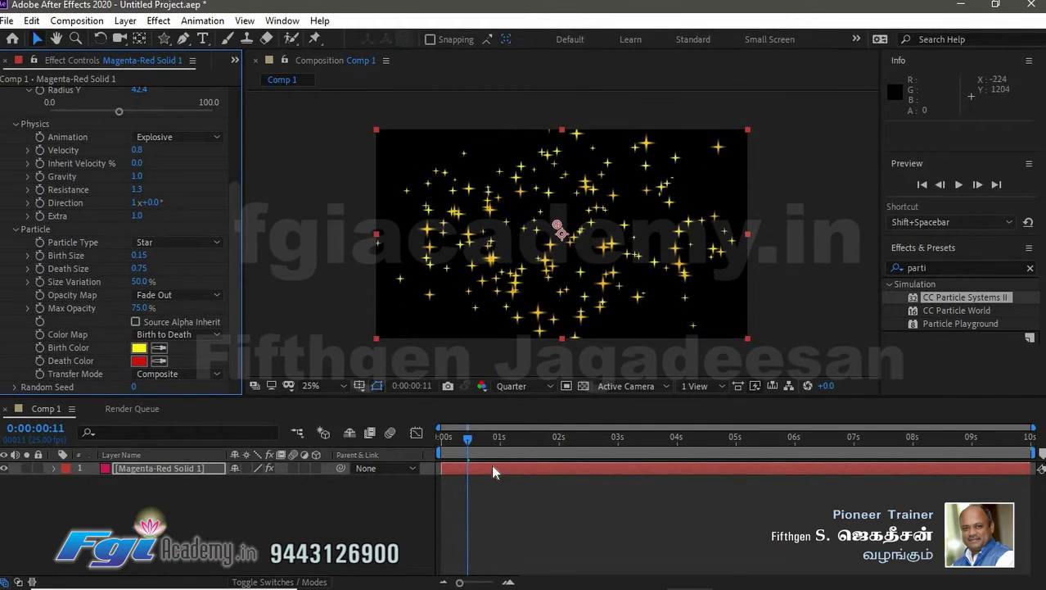
- Preview the star particles and return to the start
key("space")
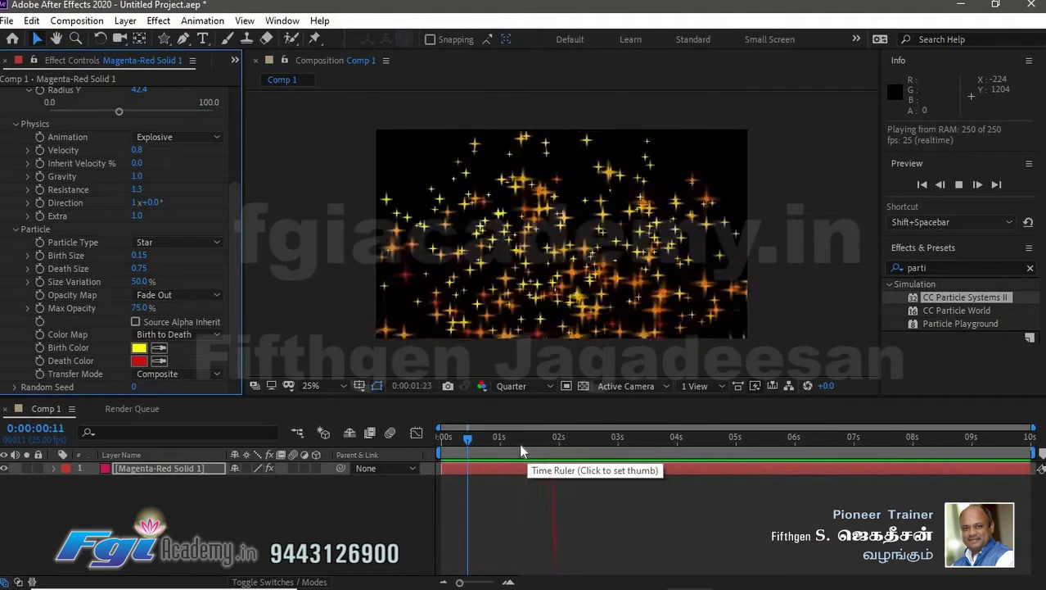
key("space")
key("space")
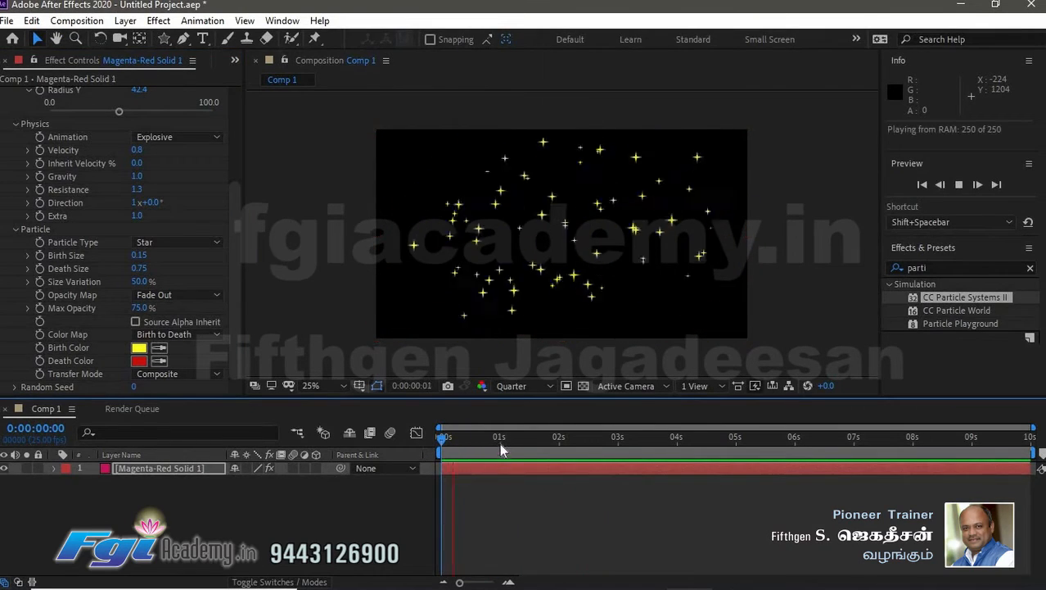
- Set Particle Type to Shaded Sphere at frame 9
left_click(463, 436)
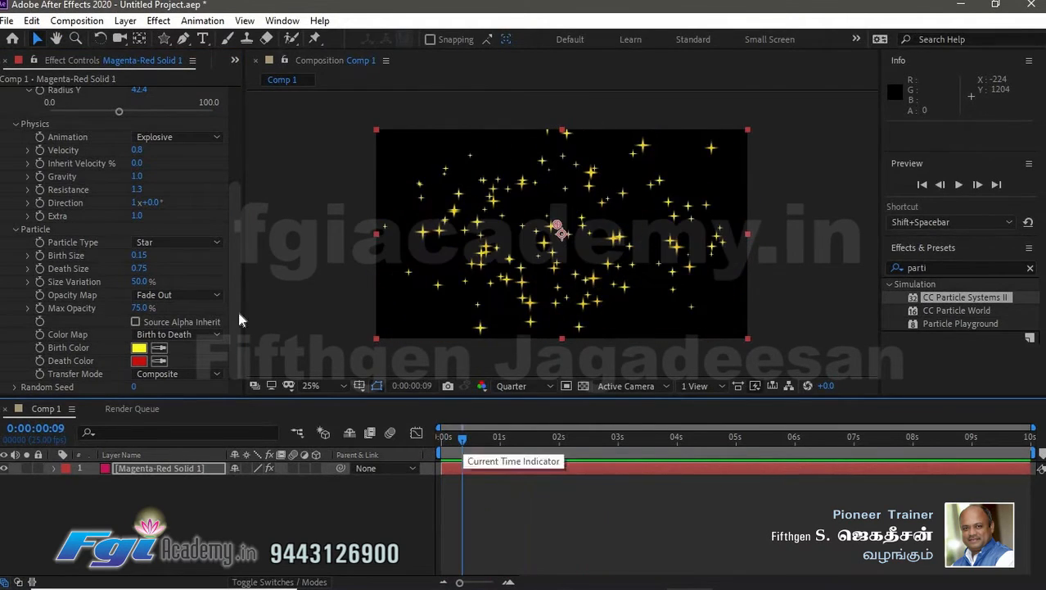
left_click(180, 243)
left_click(246, 296)
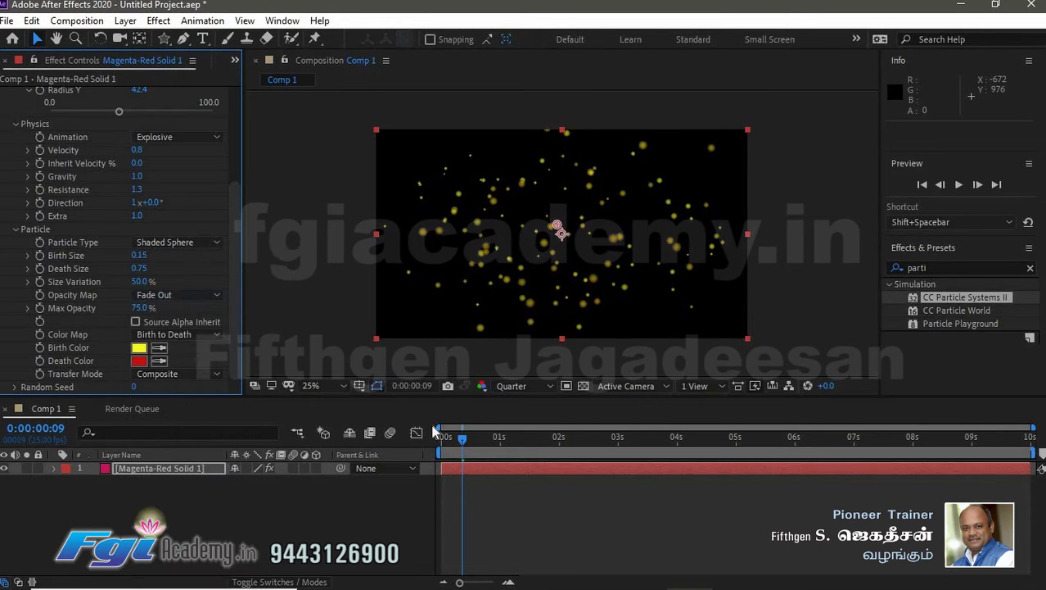
- Set Particle Type to Faded Sphere
key("space")
left_click(449, 440)
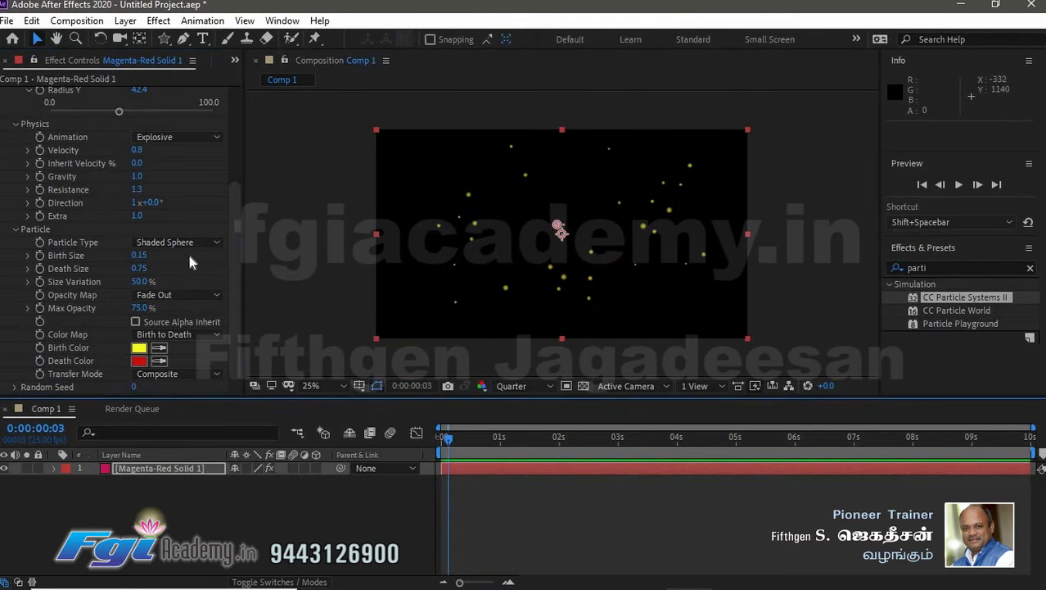
left_click(190, 244)
left_click(185, 316)
- Set Particle Type to Shaded&Faded Sphere
key("space")
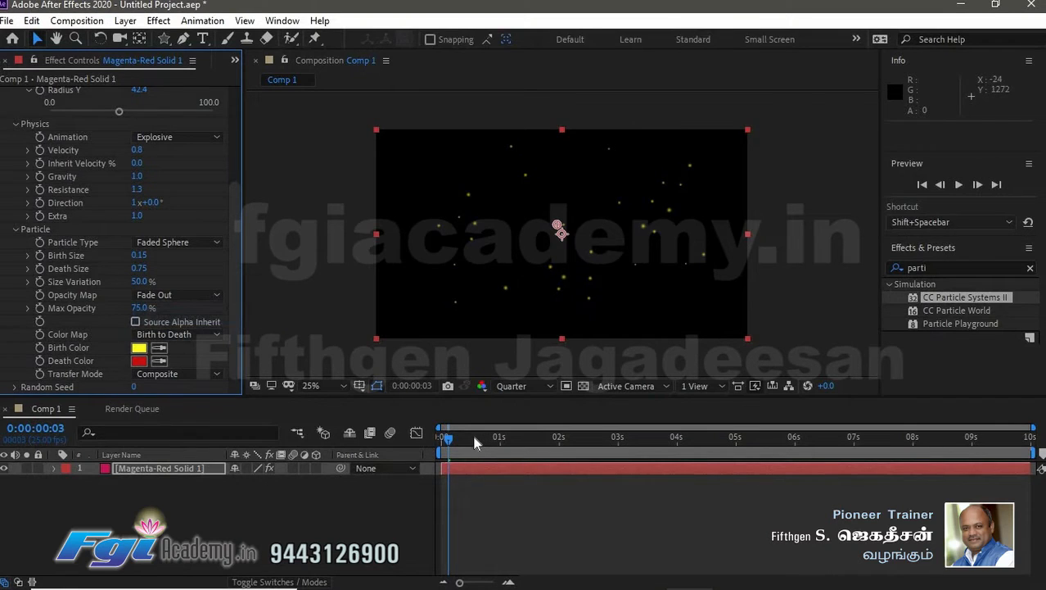
left_click(488, 440)
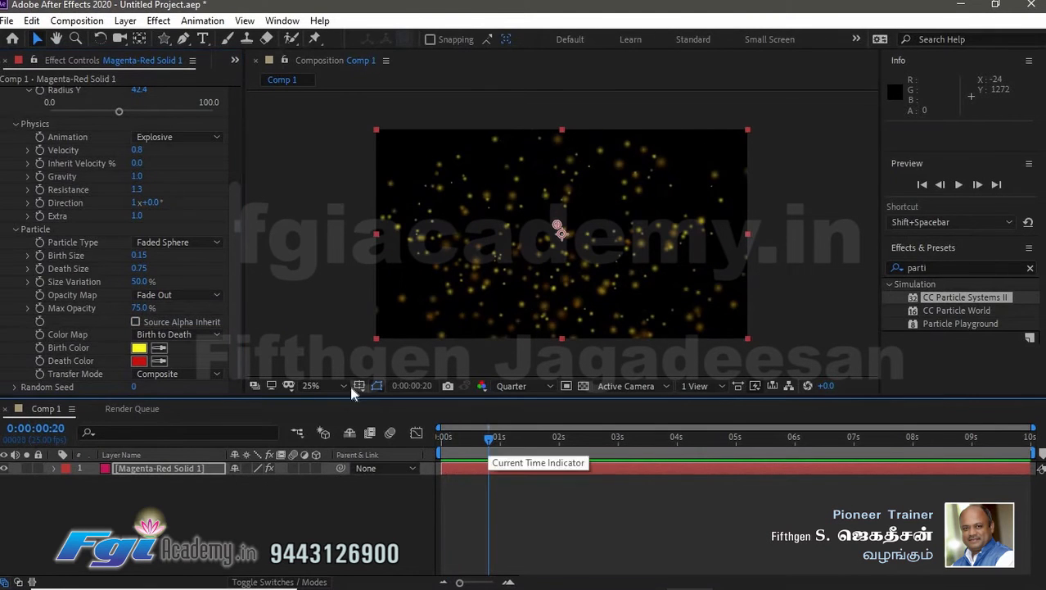
left_click(187, 244)
left_click(205, 333)
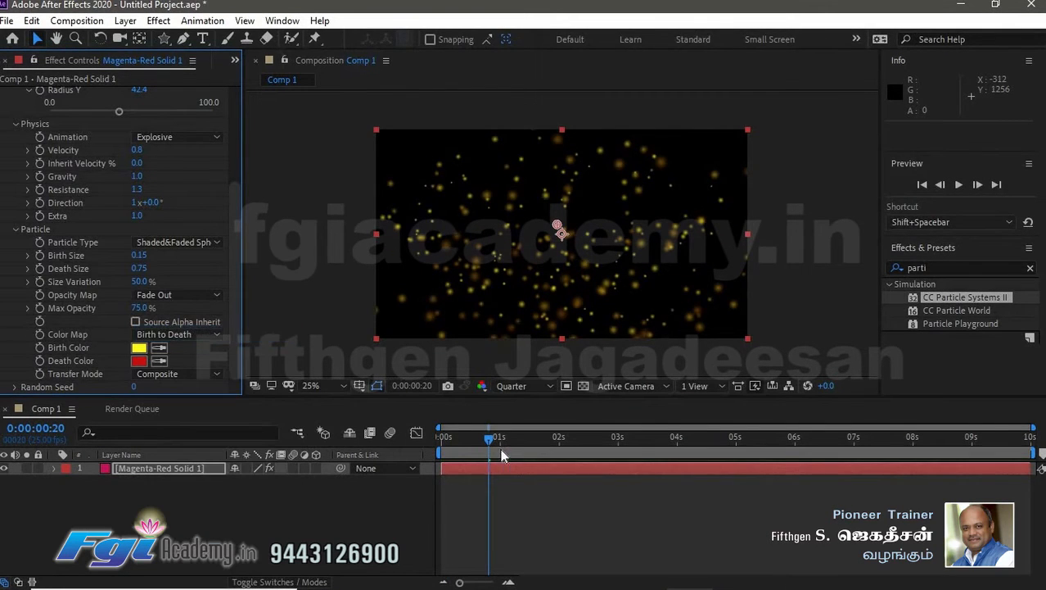
- Set Particle Type to Motion Polygon
key("space")
left_click(456, 440)
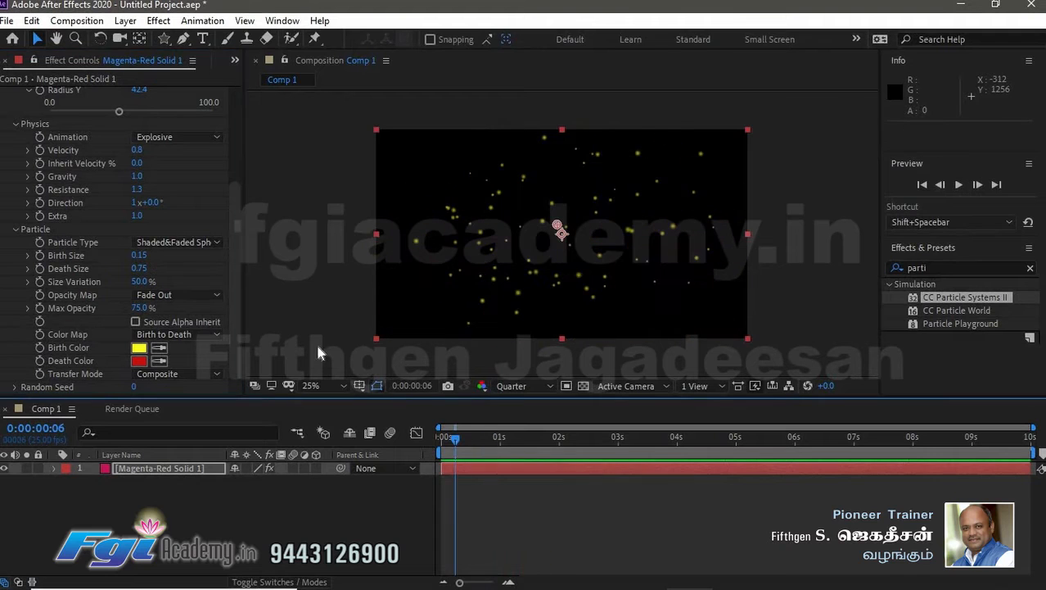
left_click(173, 244)
left_click(250, 375)
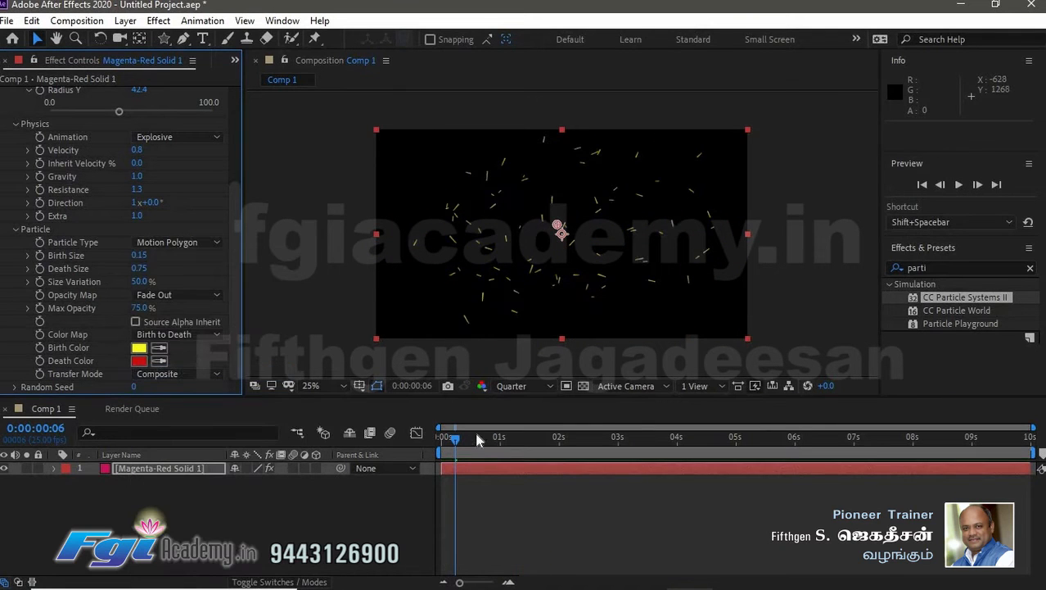
- Set Particle Type to Cube and preview the animation
left_click(183, 245)
left_click(218, 423)
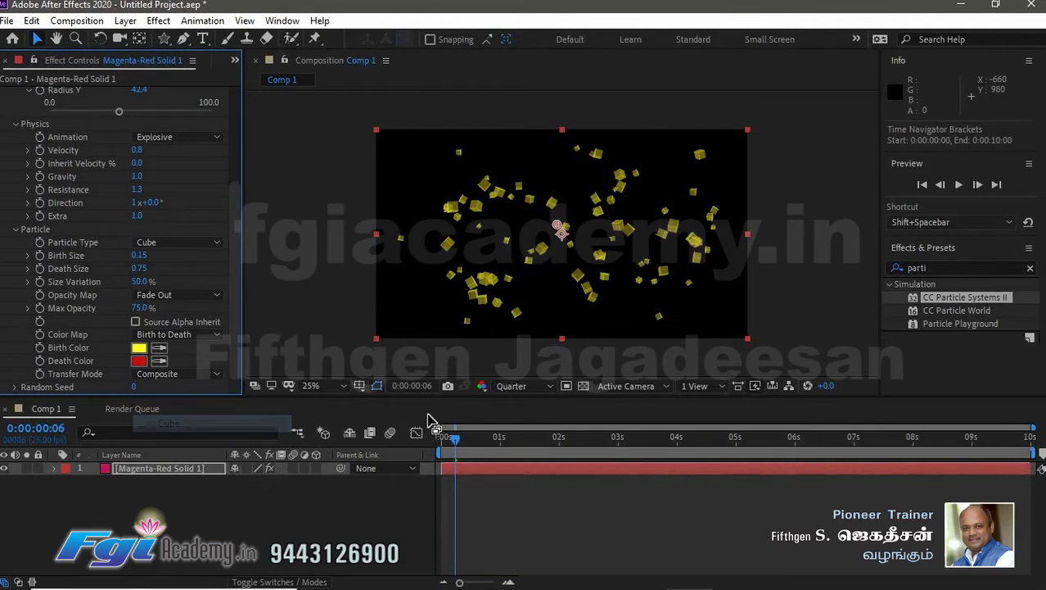
key("space")
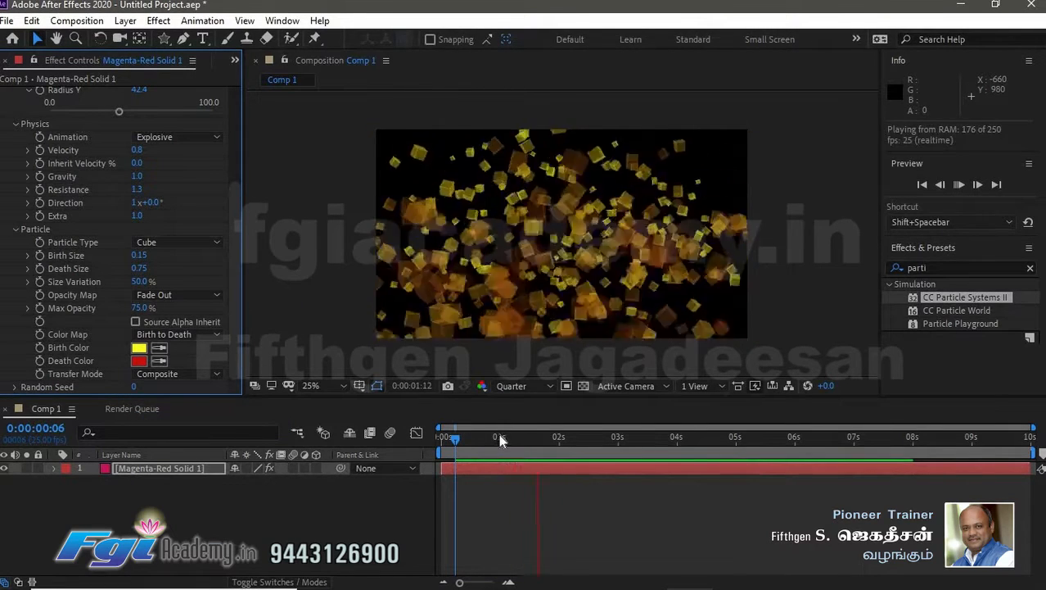
key("space")
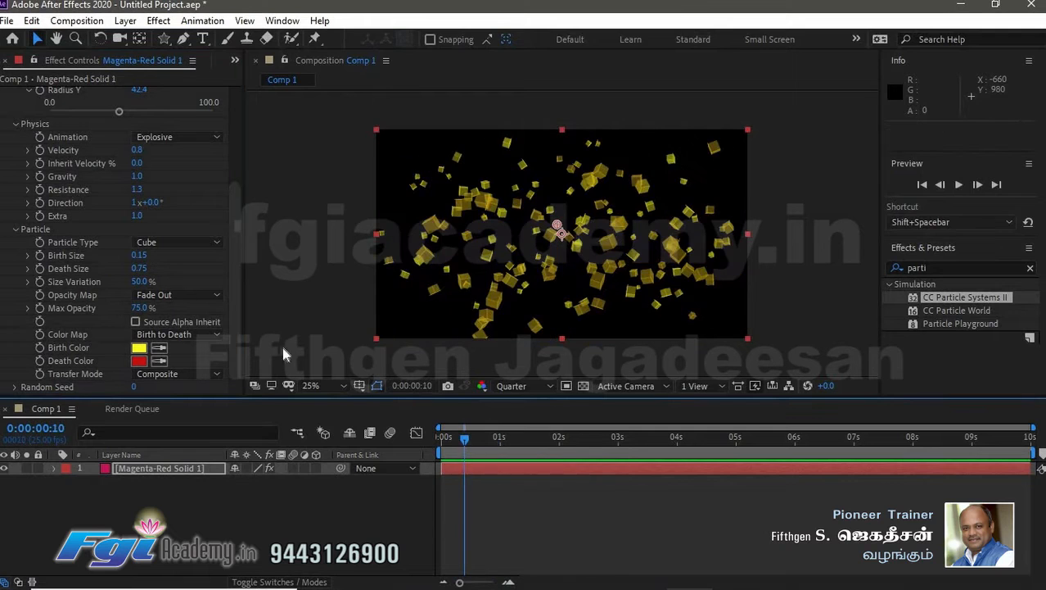
- Set Particle Type to TetraHedron and scrub to about 1 second
left_click(180, 242)
left_click(219, 436)
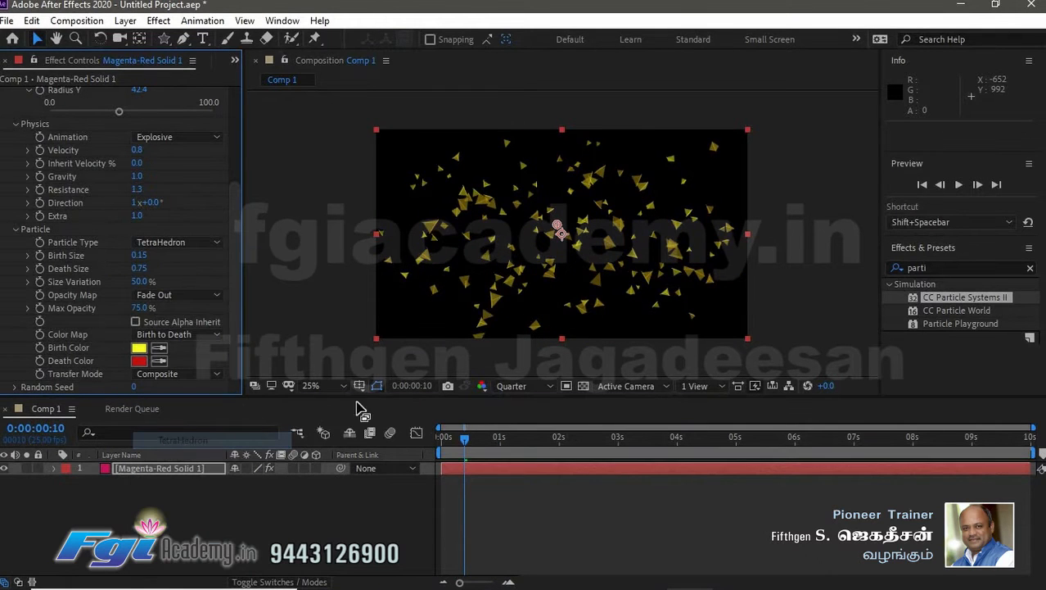
left_click_drag(464, 440, 507, 443)
- Set Particle Type to Textured TriPolygon and preview it from near the start
left_click(184, 244)
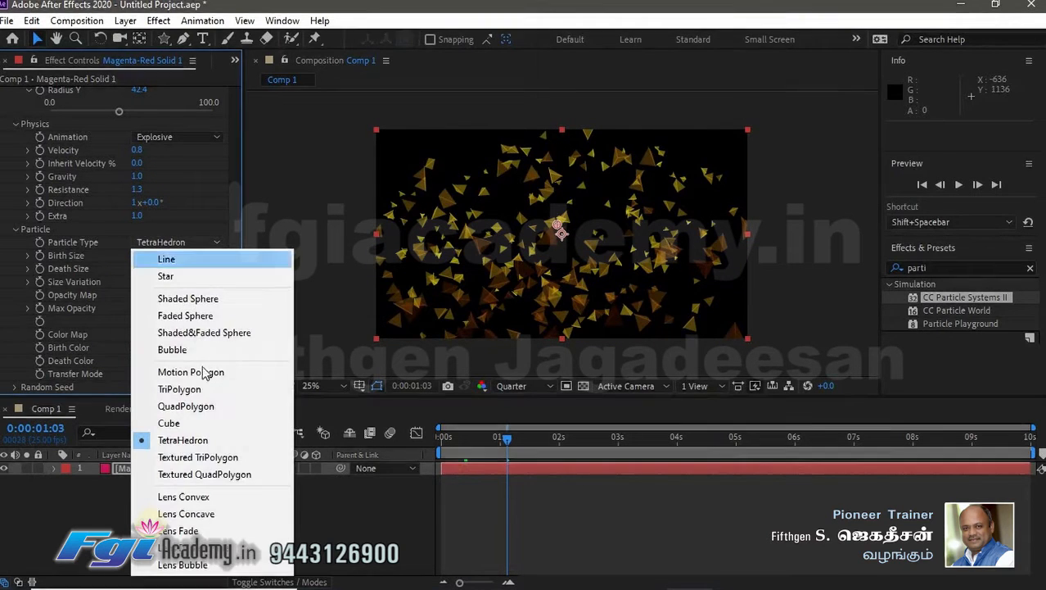
left_click(229, 465)
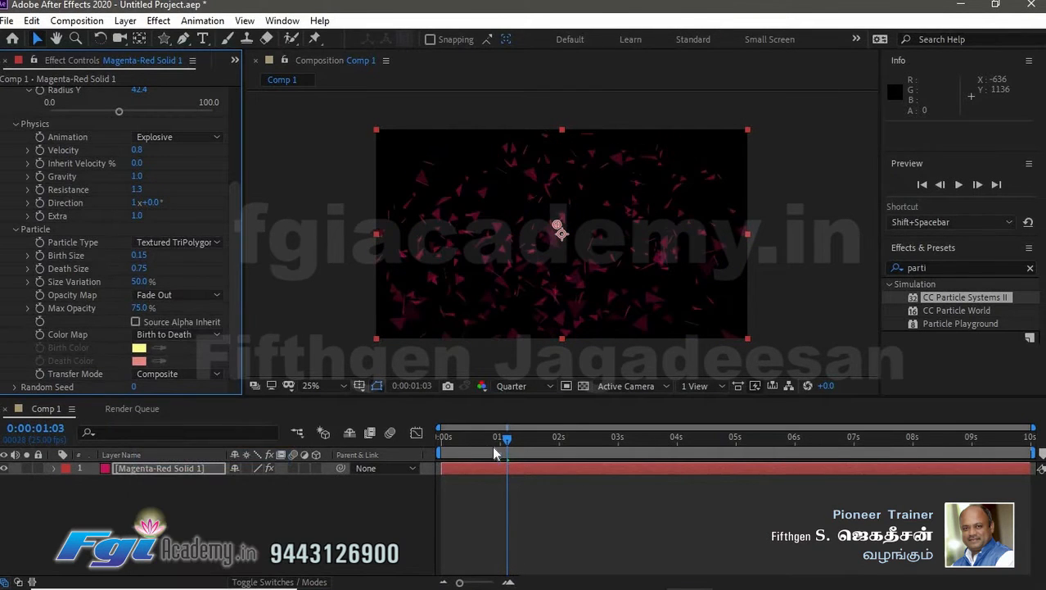
left_click_drag(501, 440, 460, 444)
key("space")
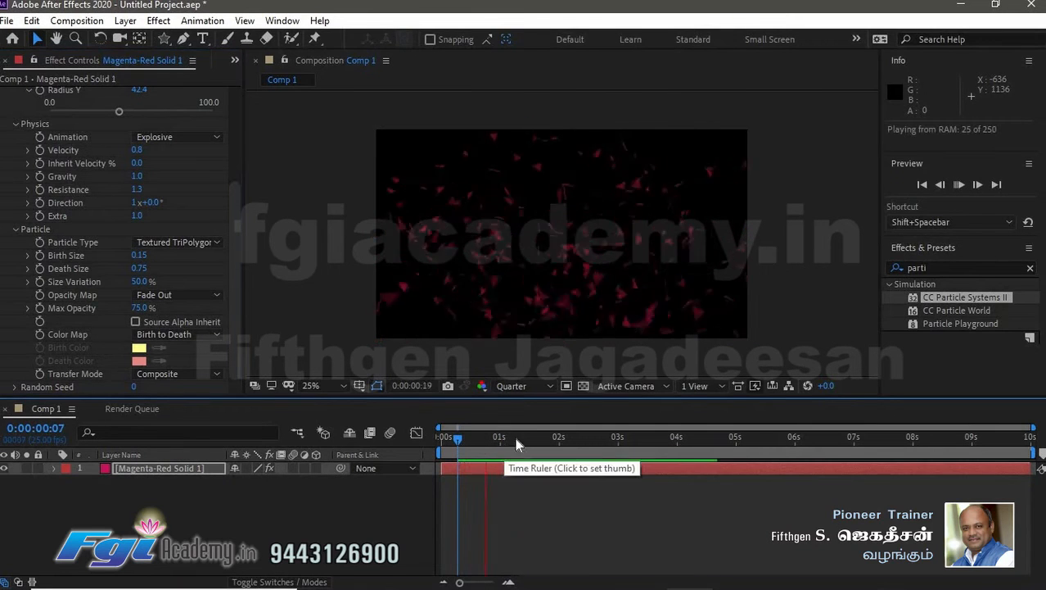
left_click(508, 438)
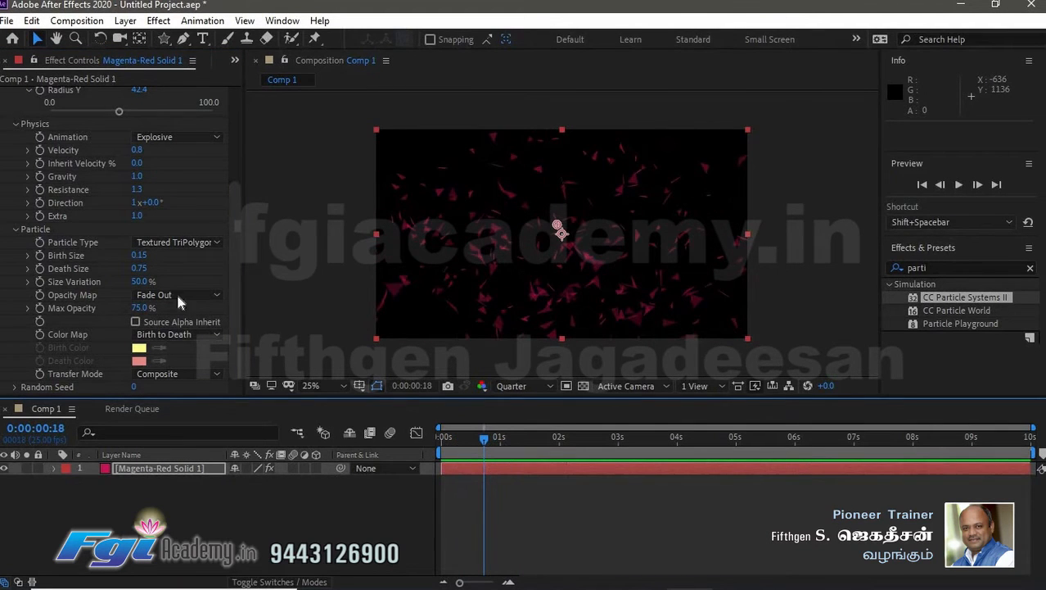
- Set Particle Type to Textured QuadPolygon and preview it
left_click(194, 240)
left_click(210, 472)
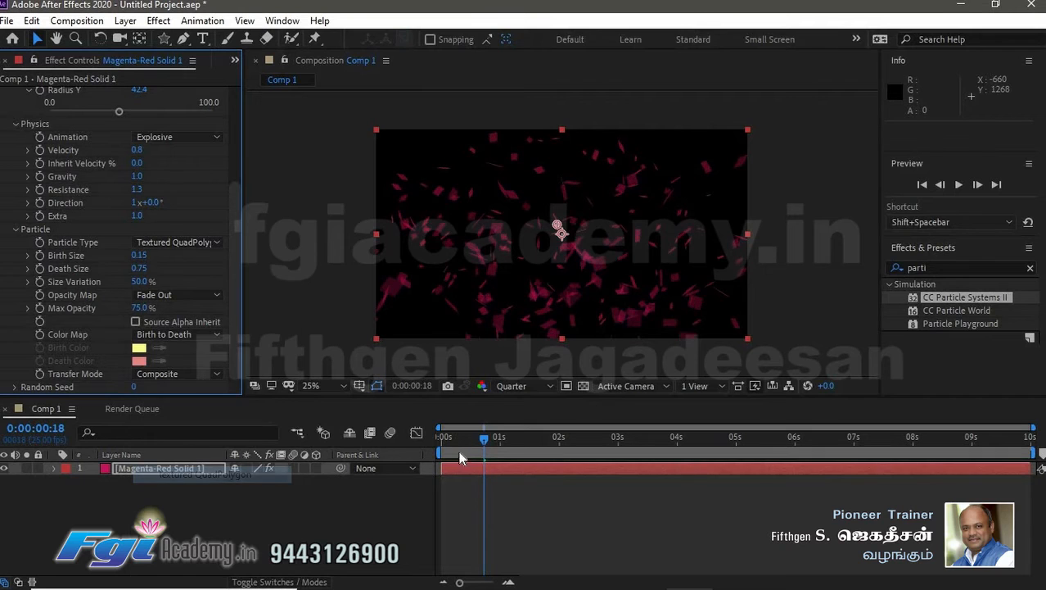
left_click(462, 438)
key("space")
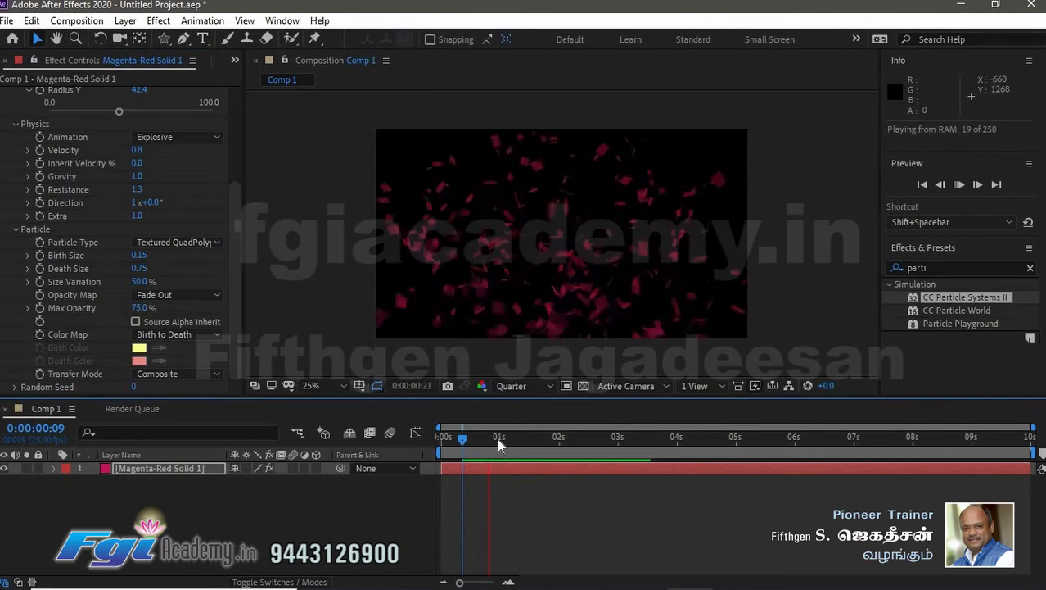
- Set Particle Type to Lens Convex and scrub the timeline through the first second to preview it
left_click(197, 243)
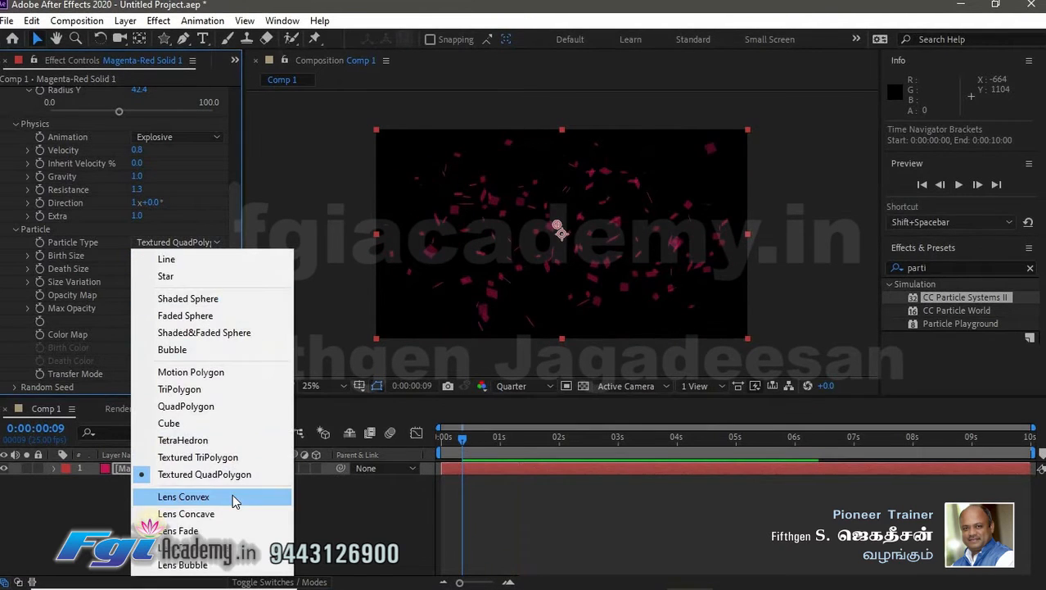
left_click(233, 498)
left_click(508, 441)
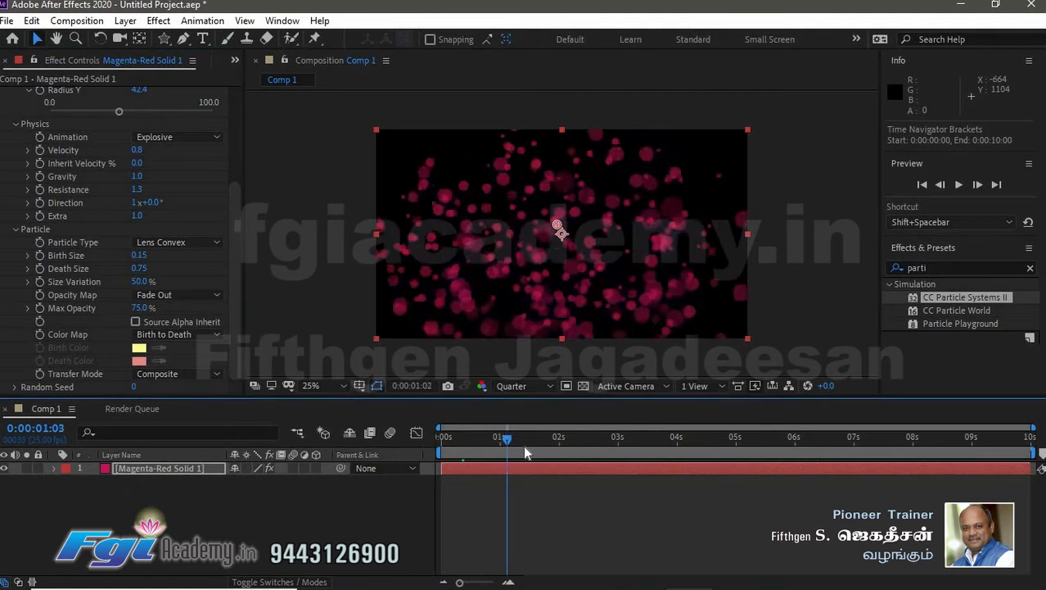
left_click_drag(524, 447, 504, 454)
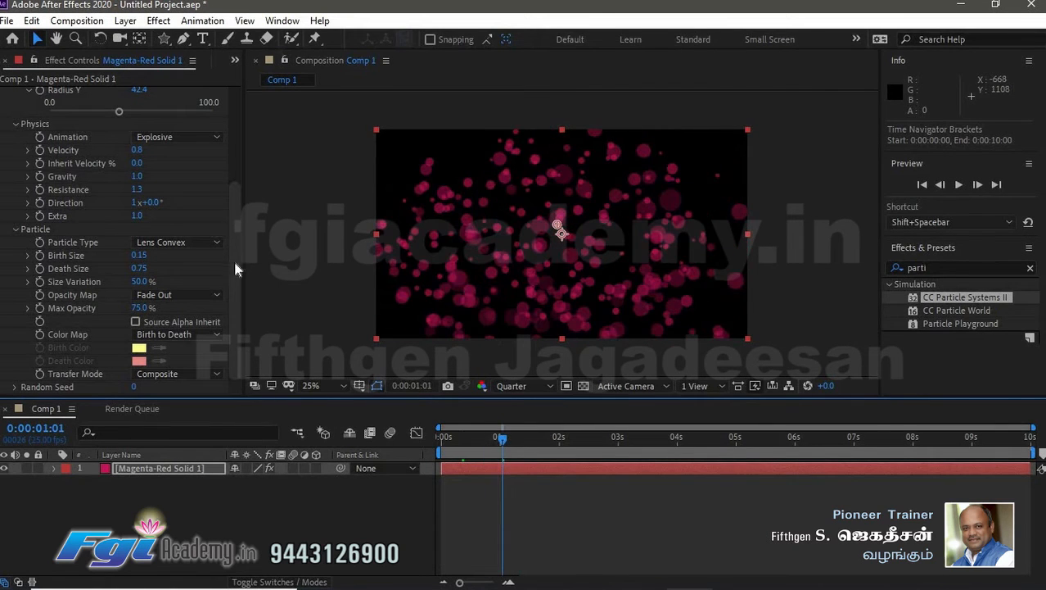
left_click(234, 331)
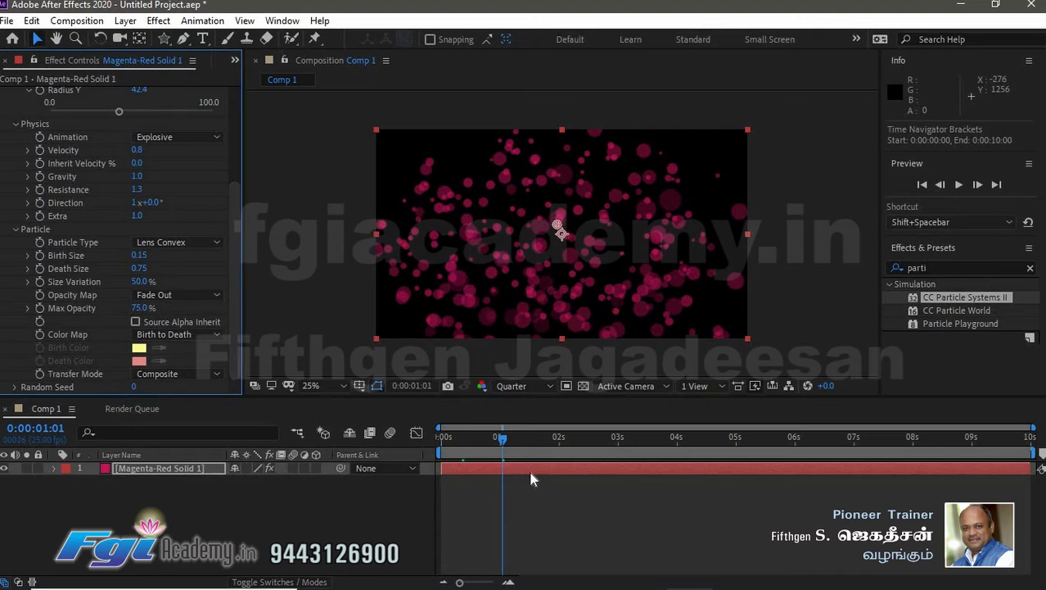
mouse_move(231, 277)
left_mouse_down()
mouse_move(230, 156)
mouse_move(231, 276)
left_mouse_up()
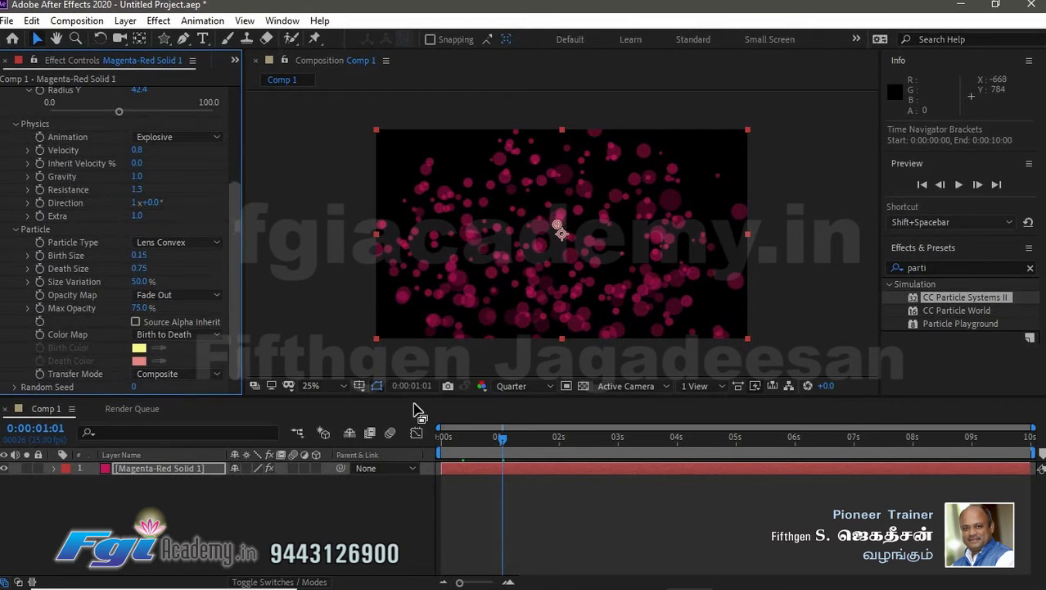
mouse_move(509, 437)
left_mouse_down()
mouse_move(454, 438)
mouse_move(641, 448)
mouse_move(443, 449)
mouse_move(504, 452)
left_mouse_up()
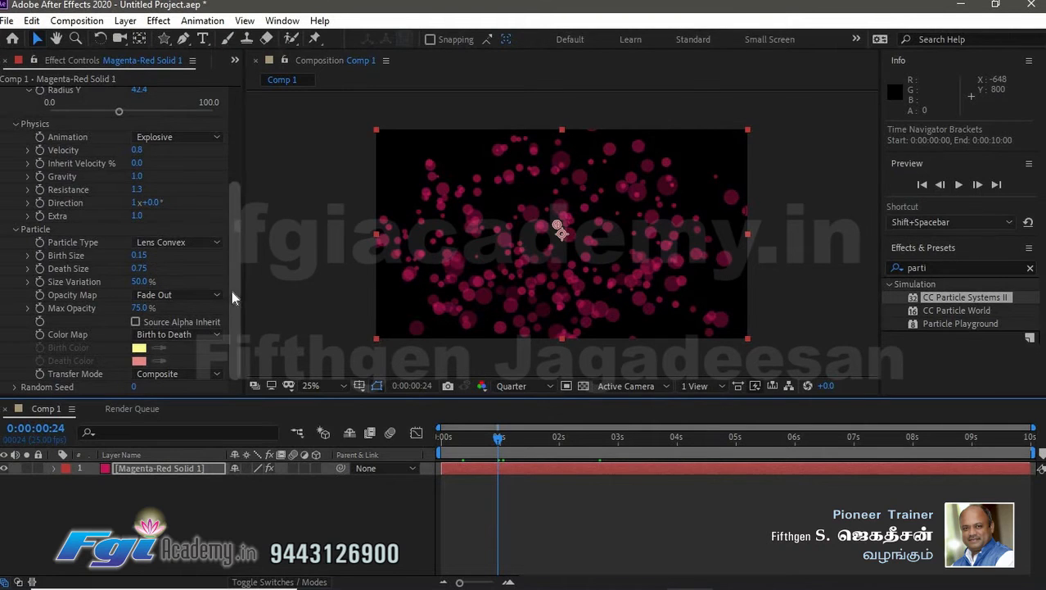
- Collapse all CC Particle Systems II property groups in the effect controls
left_click_drag(232, 289, 178, 171)
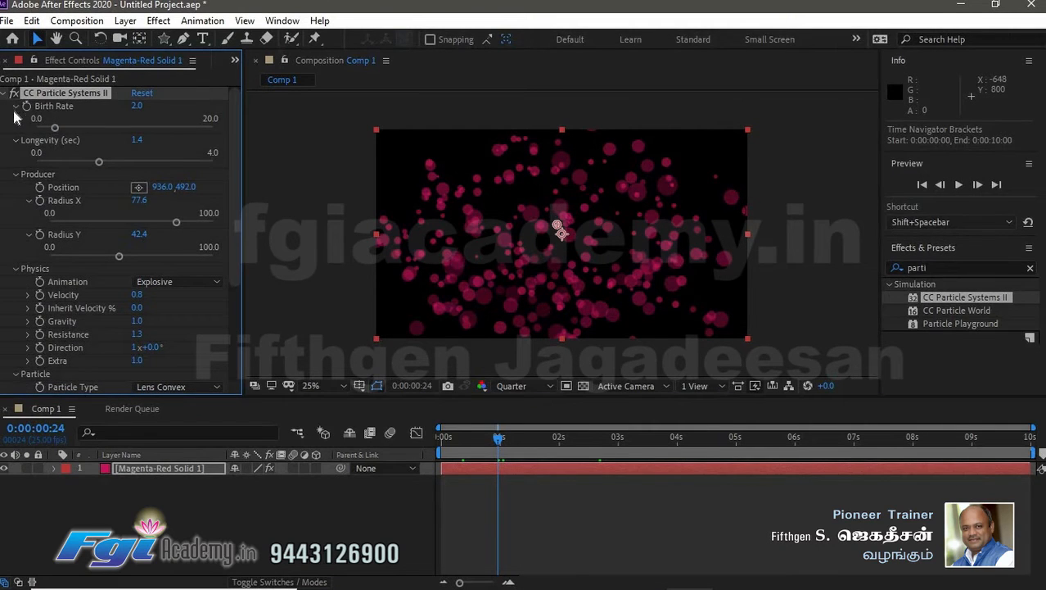
left_click(15, 107)
left_click(16, 119)
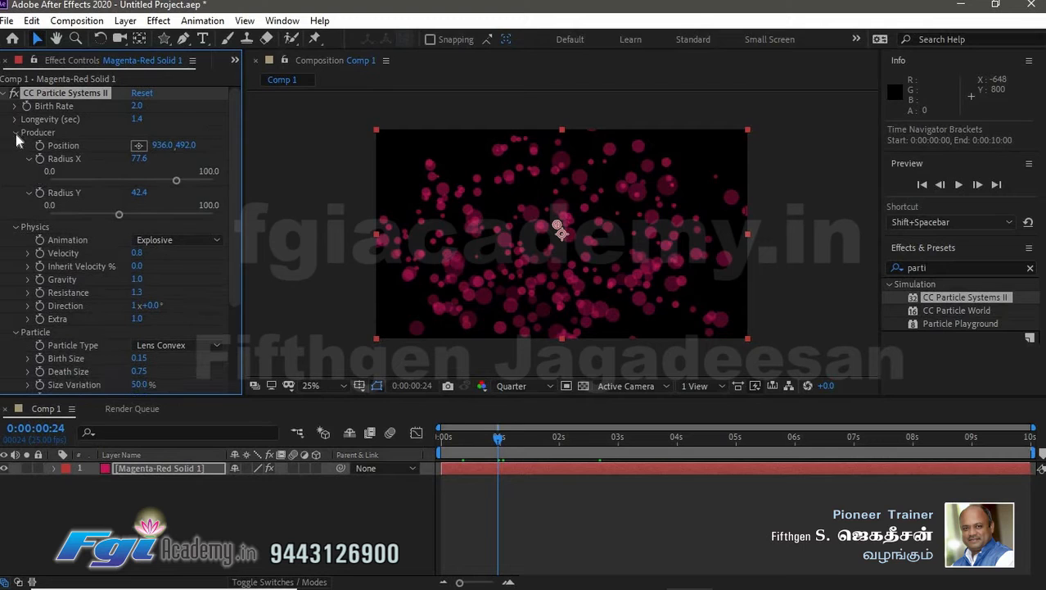
left_click(16, 133)
left_click(15, 146)
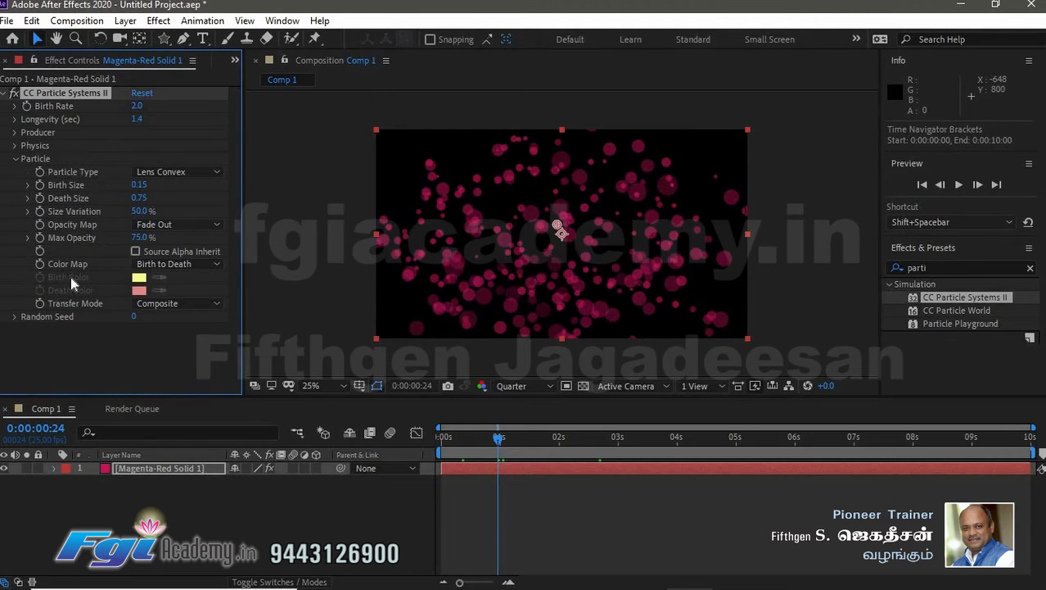
left_click(15, 159)
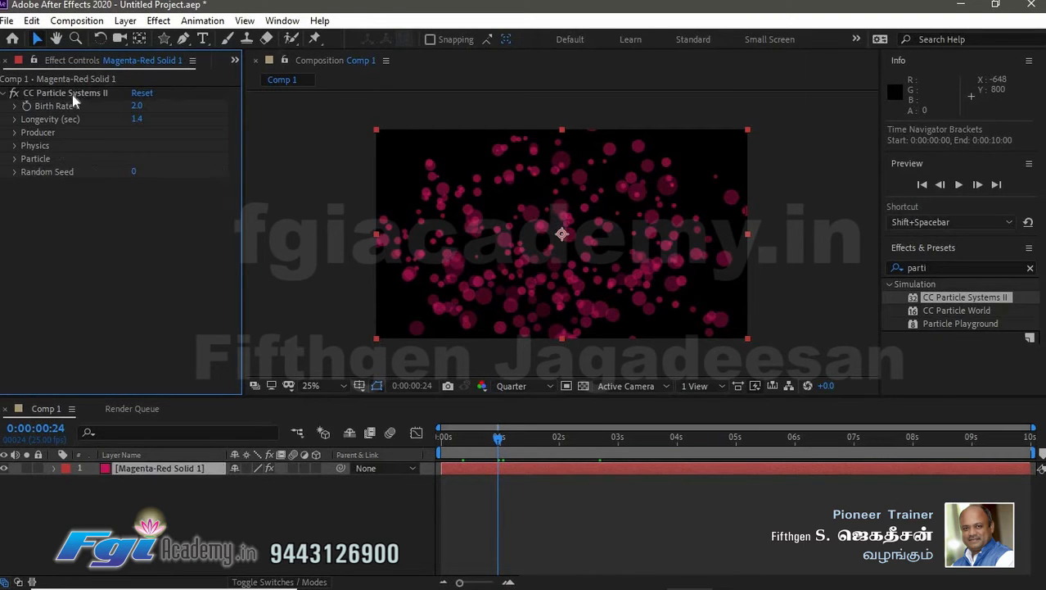
- Switch to the Chrome browser and open a new tab
mouse_move(583, 587)
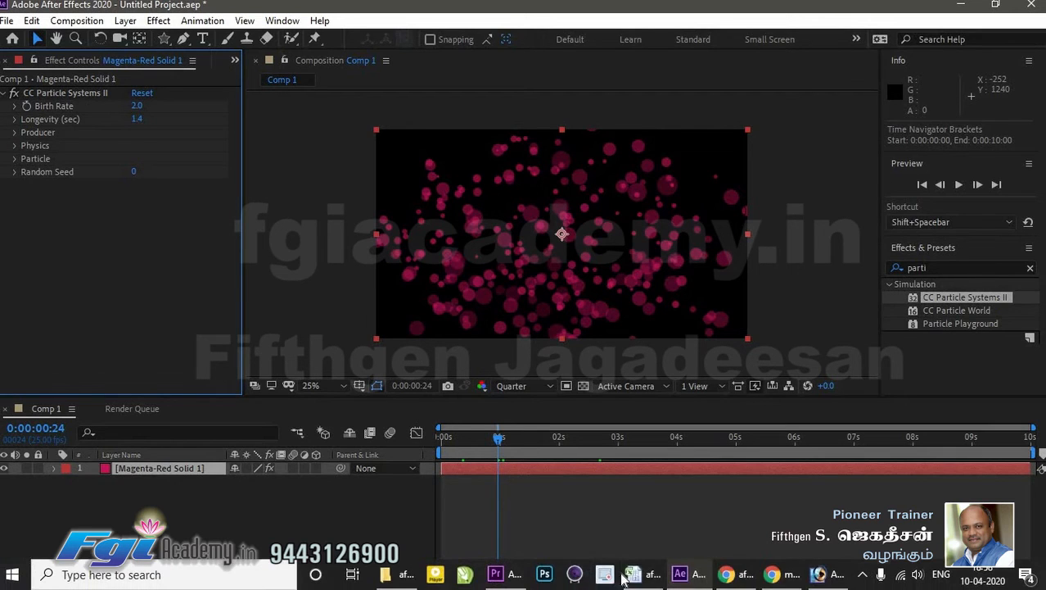
left_click(773, 579)
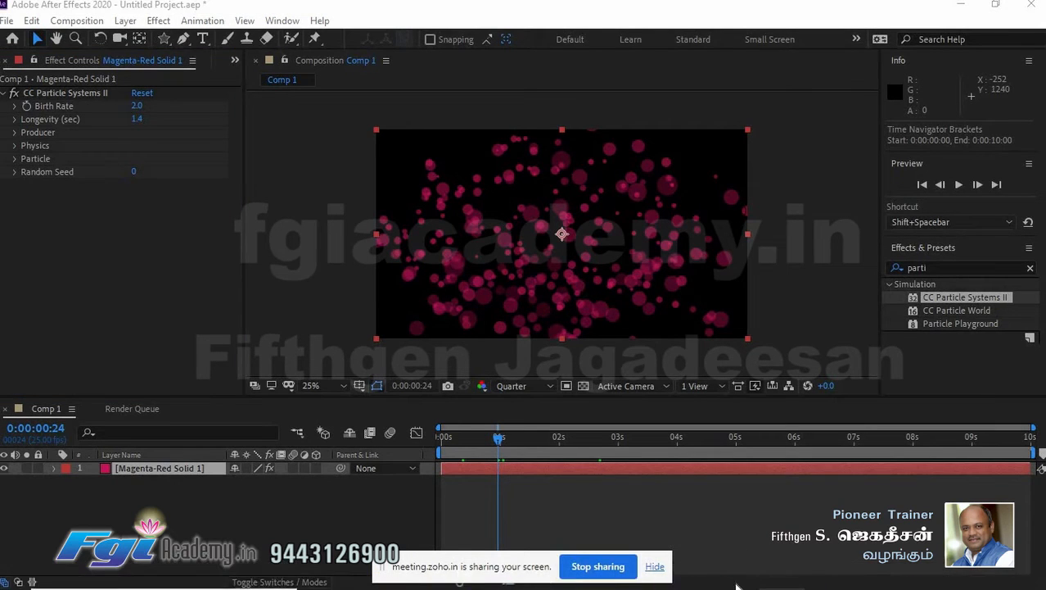
left_click(733, 578)
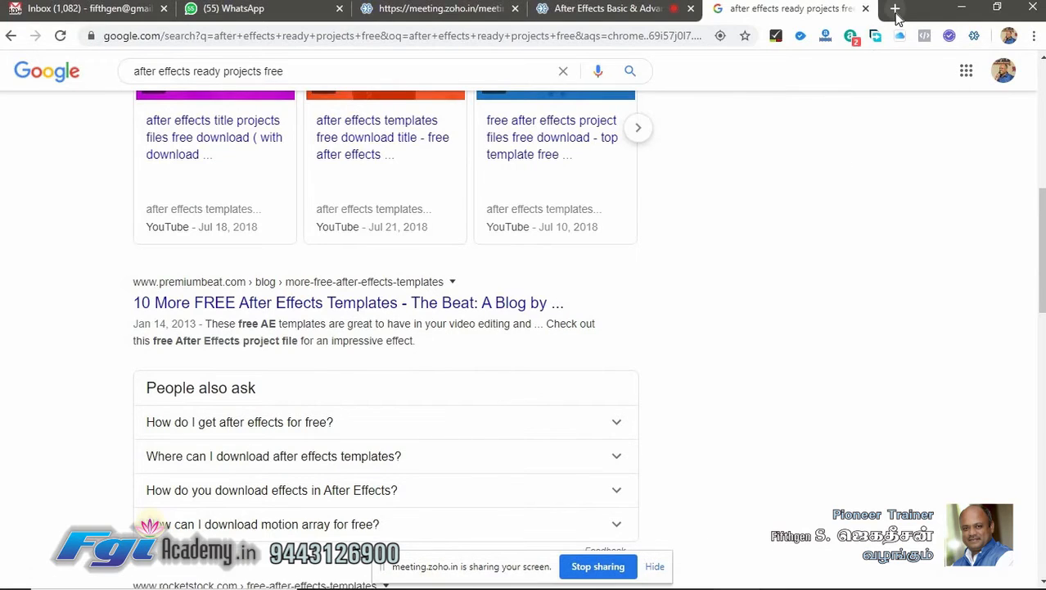
left_click(895, 9)
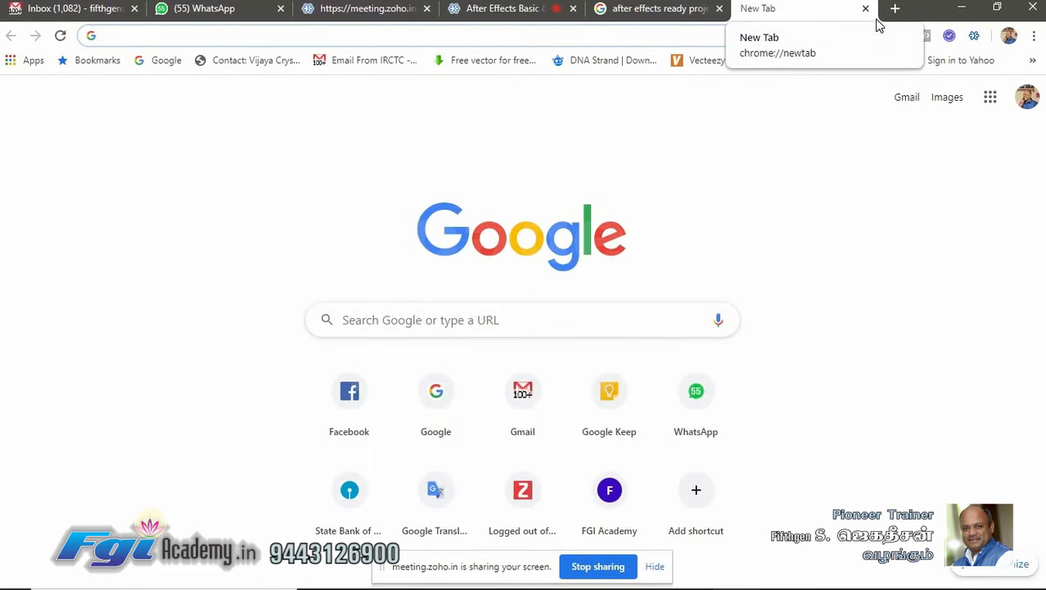
key("alt+Tab")
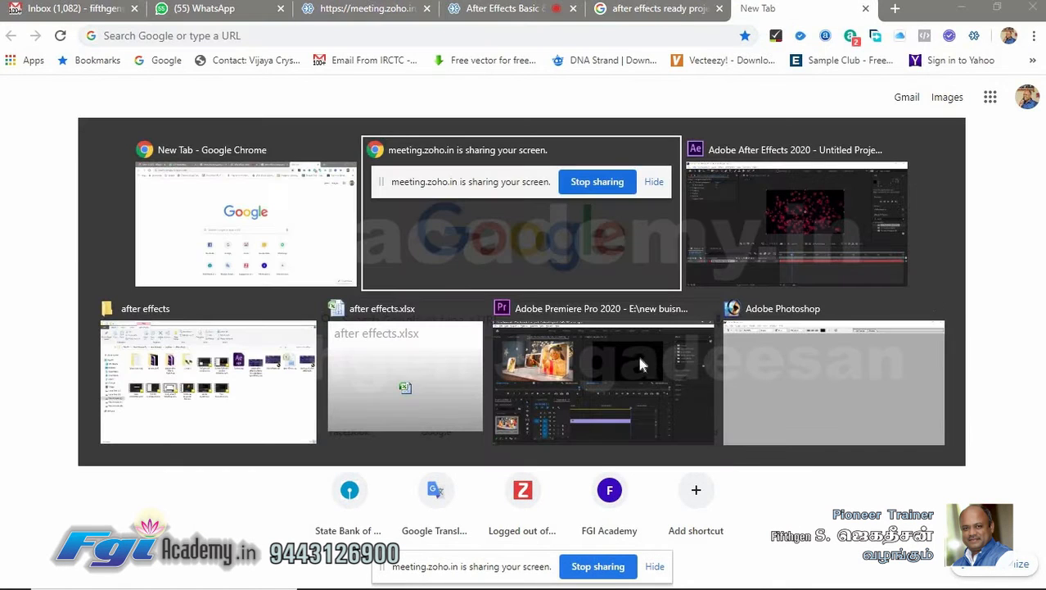
key("alt+Tab")
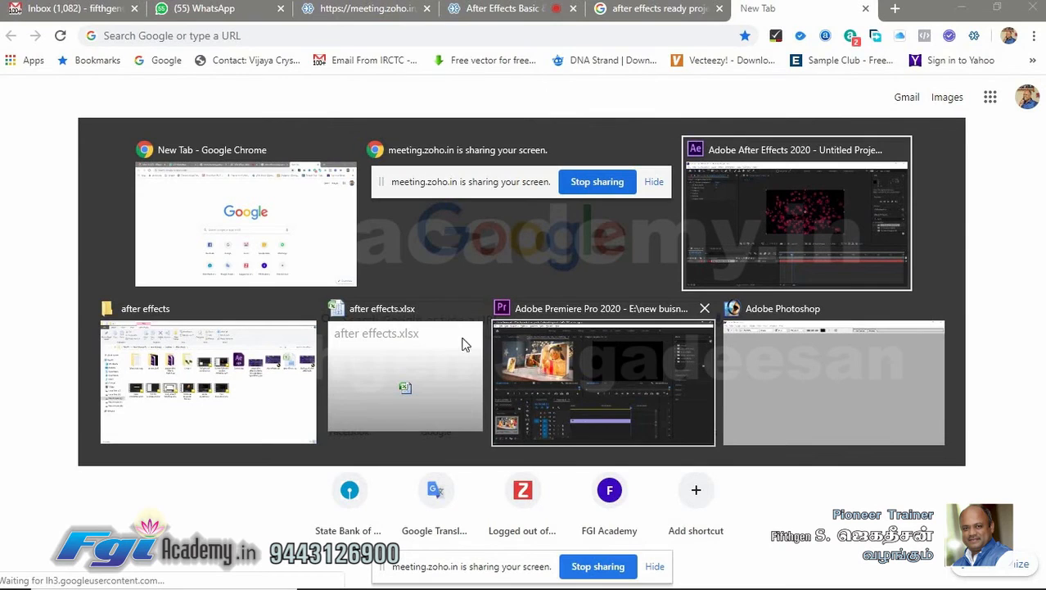
key("alt+Tab")
key("alt+Tab")
key("alt+Tab")
key("alt+Tab")
key("alt+Tab")
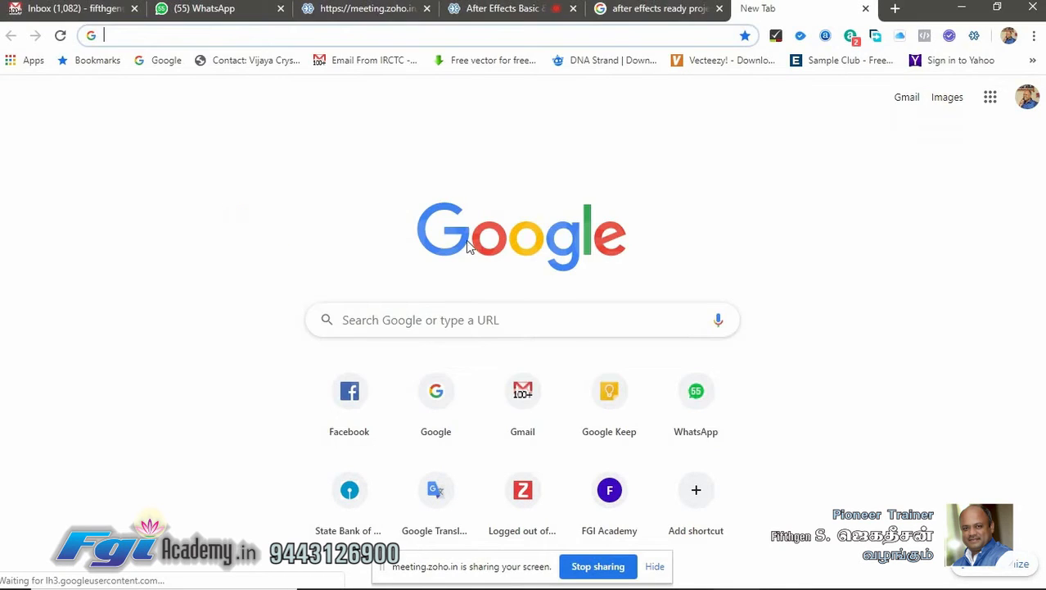
- Restart screen sharing in the Zoho meeting, choosing to share the entire screen
left_click(516, 9)
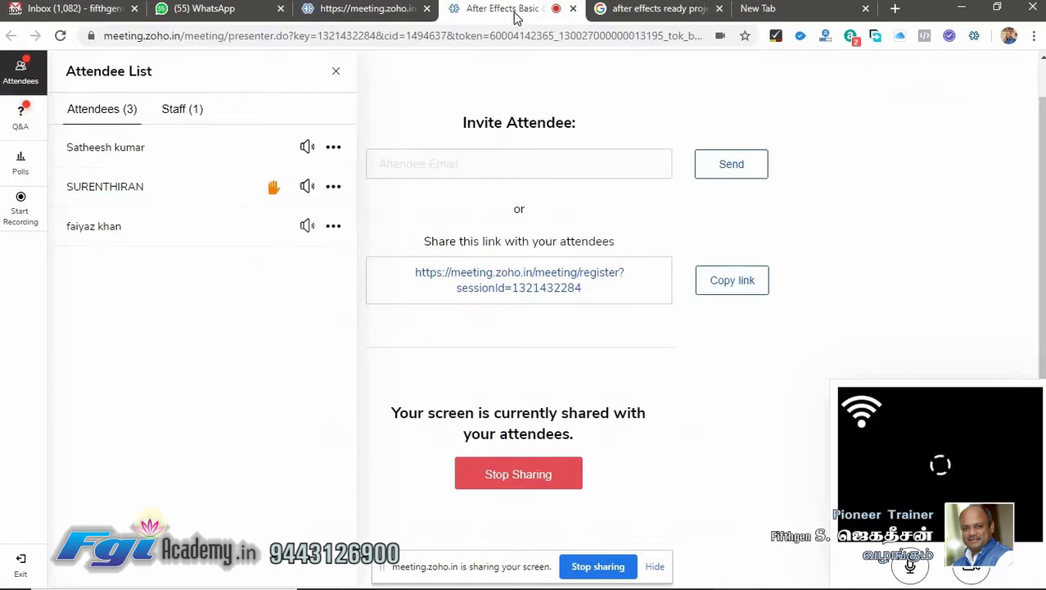
left_click(631, 10)
left_click(765, 9)
left_click(637, 8)
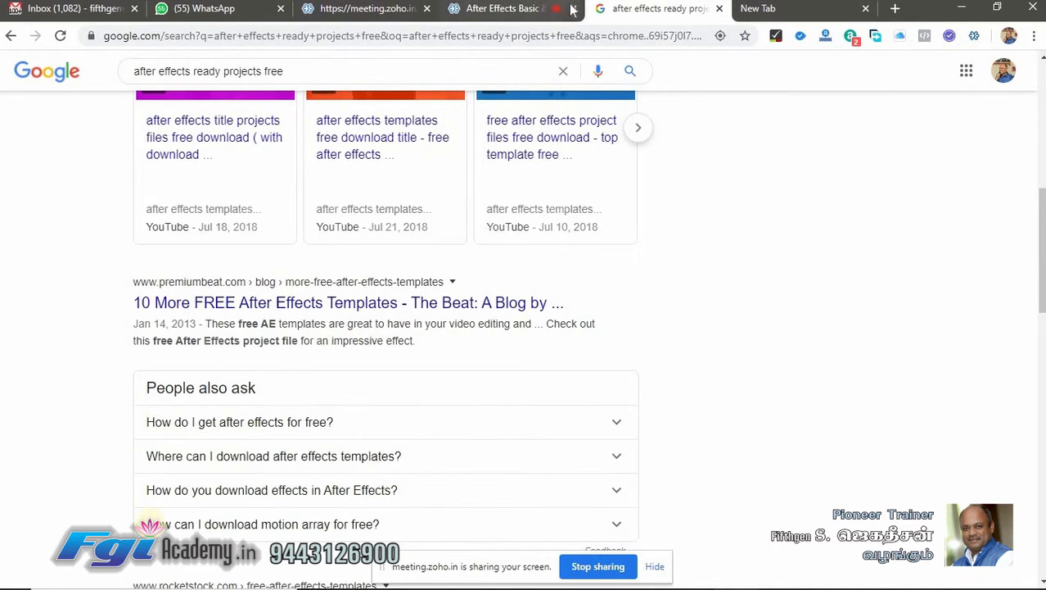
left_click(483, 8)
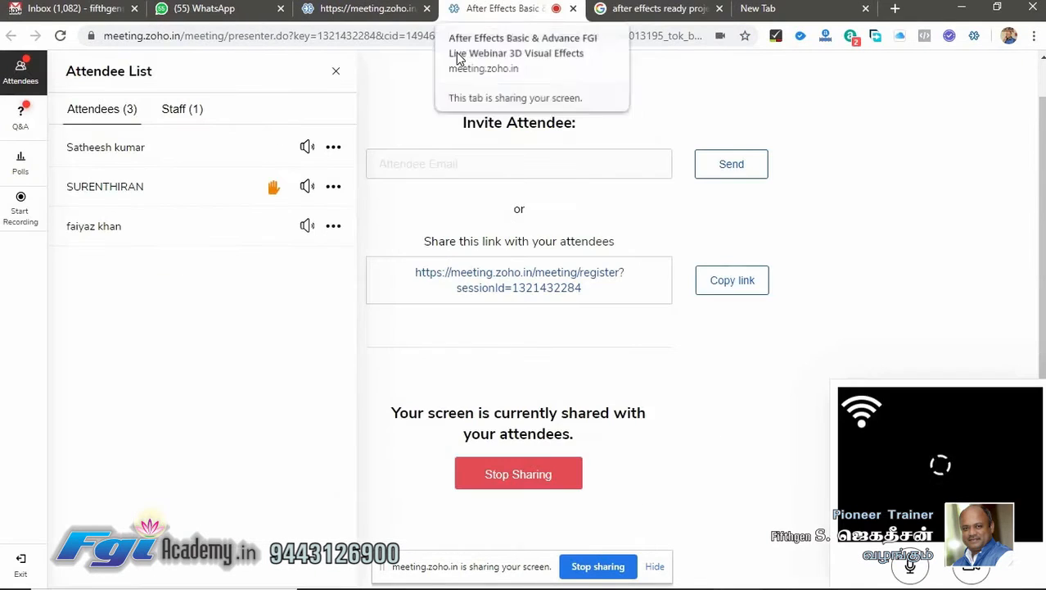
left_click(548, 487)
left_click(524, 482)
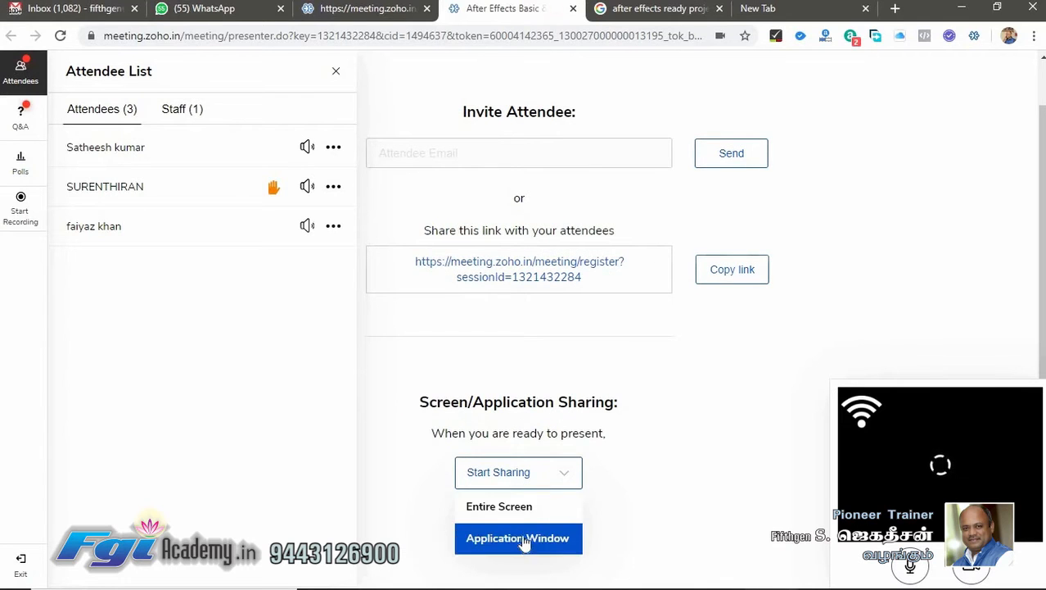
left_click(528, 507)
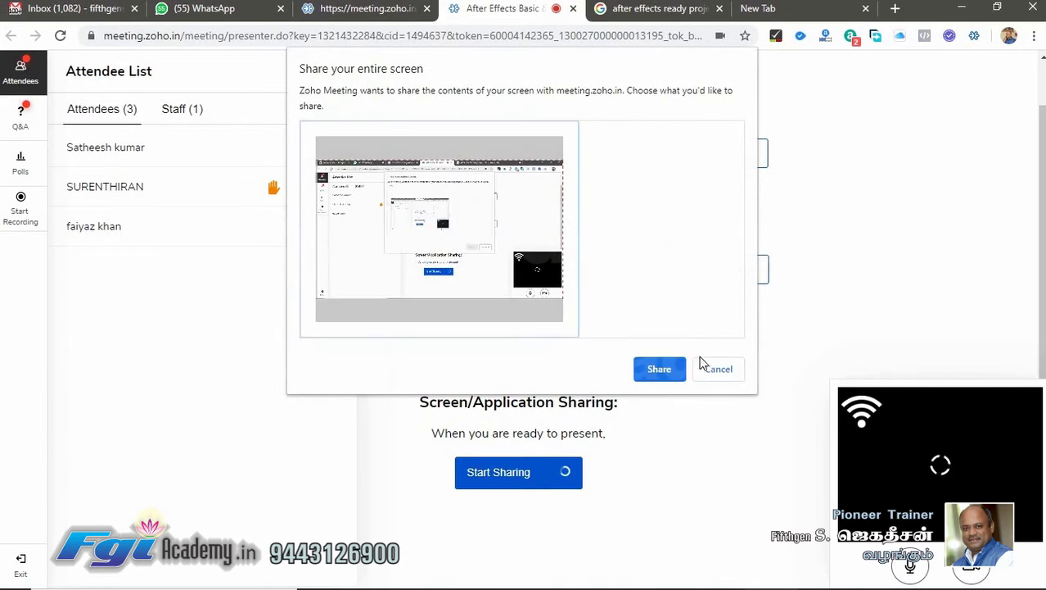
left_click(660, 370)
- Search Google for sidefx in the new tab
left_click(787, 9)
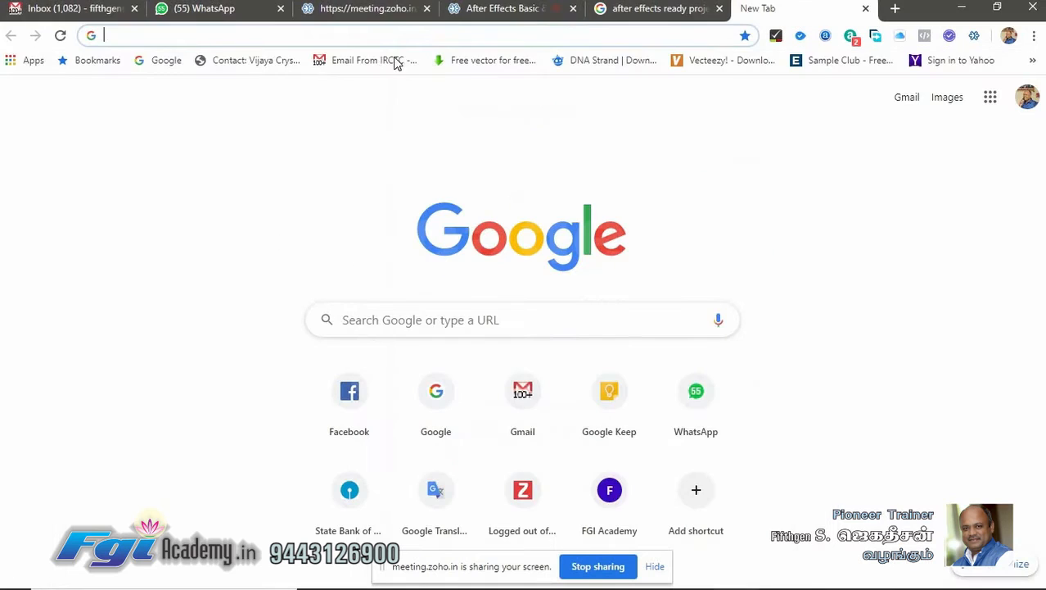
left_click(382, 28)
type("s")
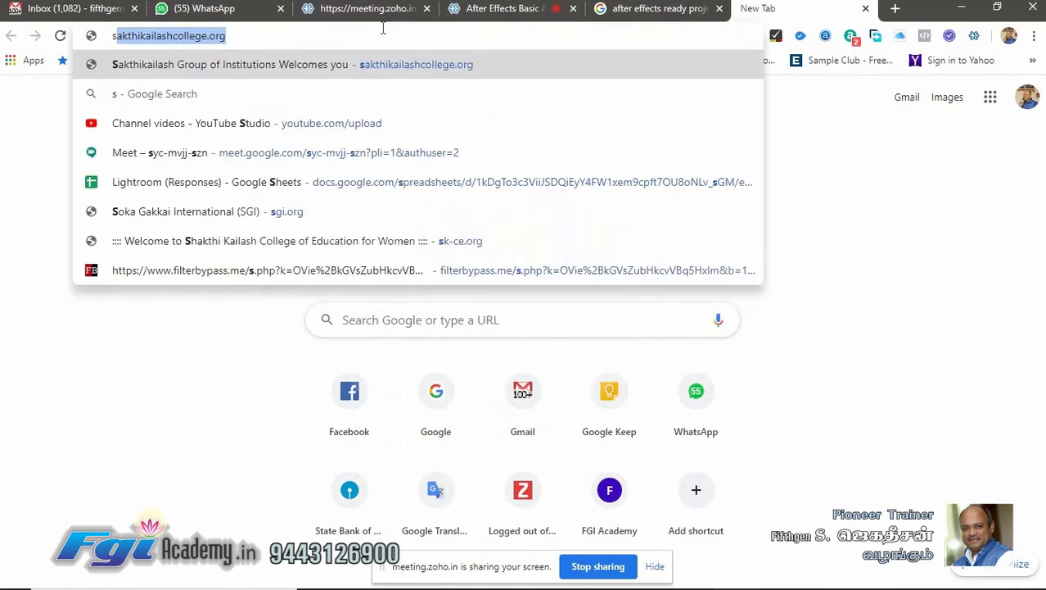
type("idefx")
key("Return")
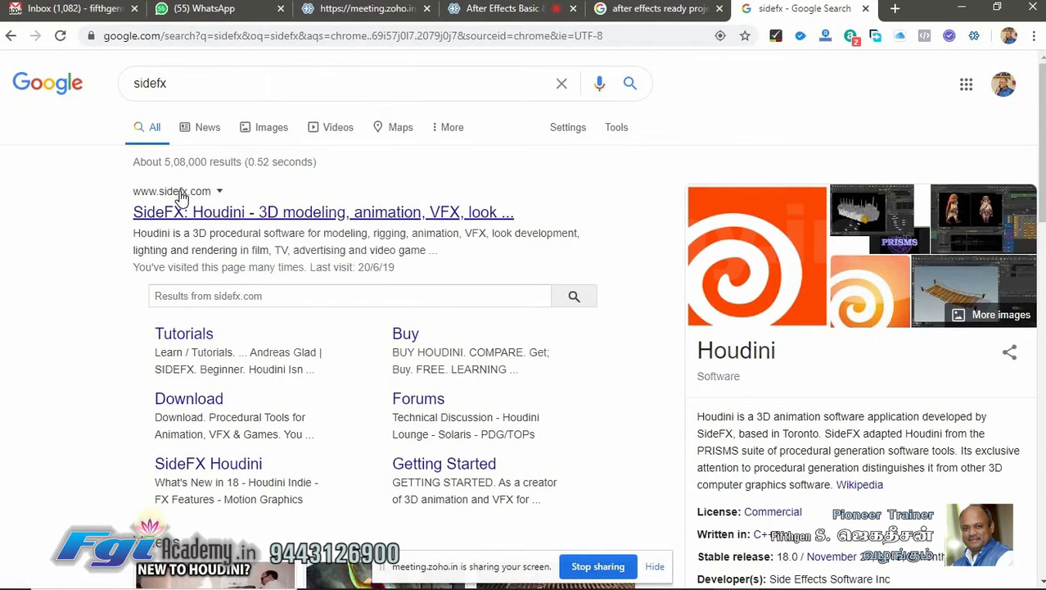
- Open the SideFX website and scroll through its homepage
left_click(183, 209)
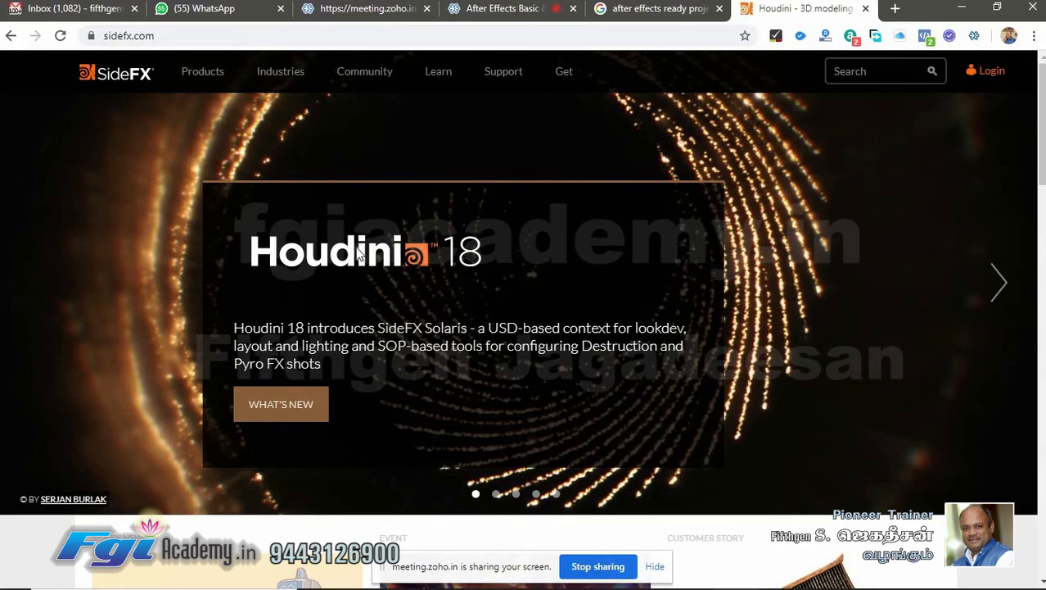
scroll(538, 267, "down", 8)
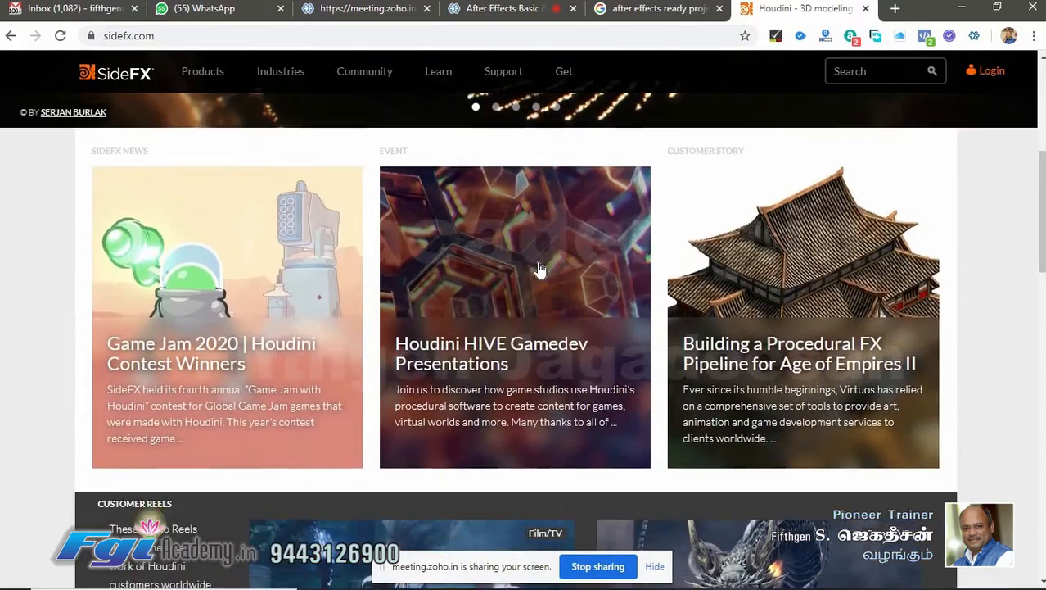
scroll(538, 267, "down", 2)
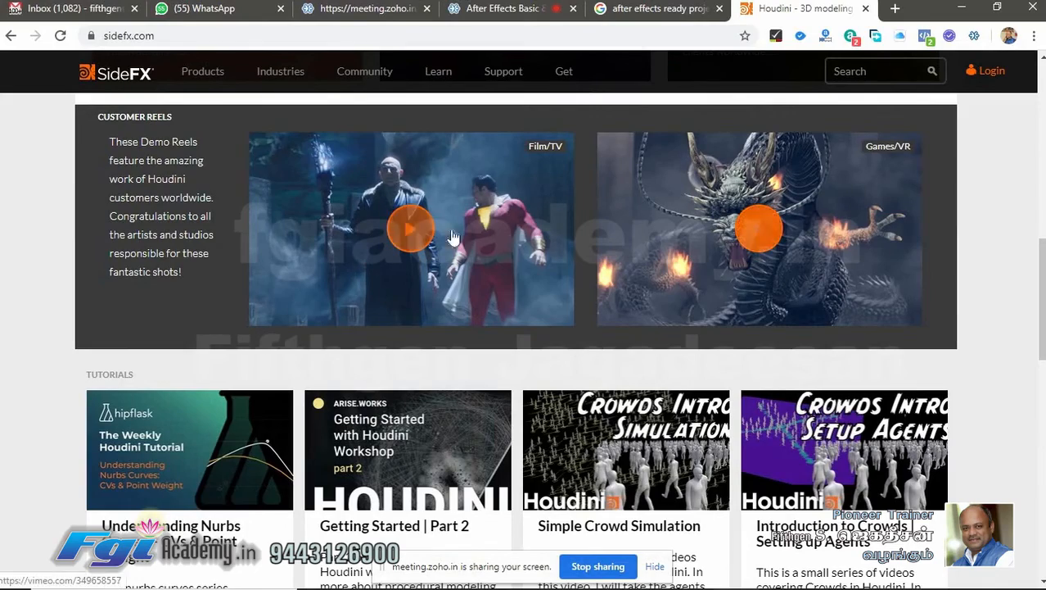
scroll(452, 282, "up", 7)
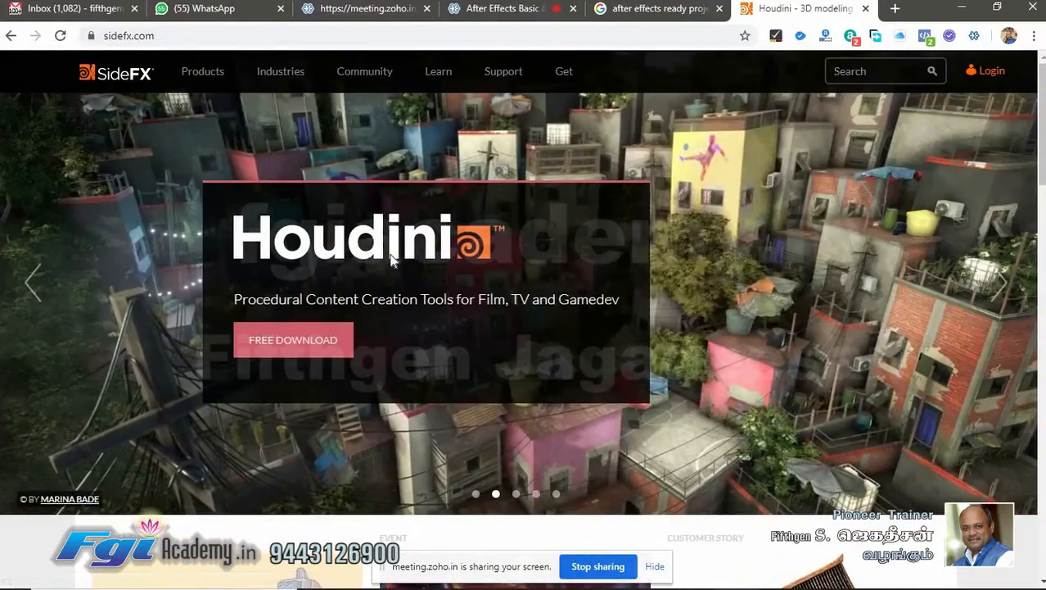
scroll(488, 264, "down", 5)
scroll(490, 273, "down", 3)
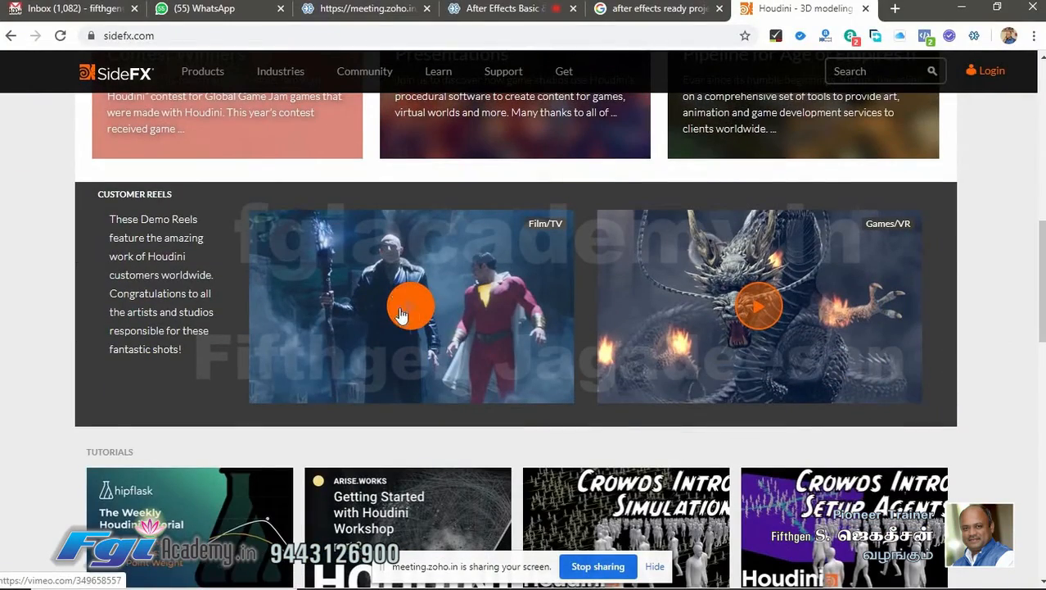
scroll(450, 372, "down", 10)
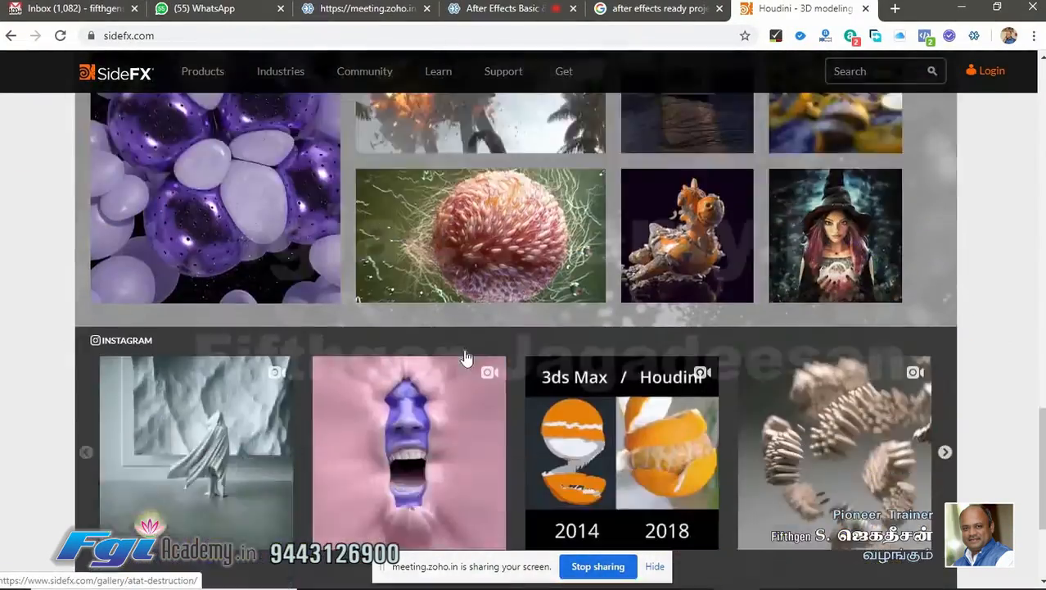
scroll(465, 358, "up", 8)
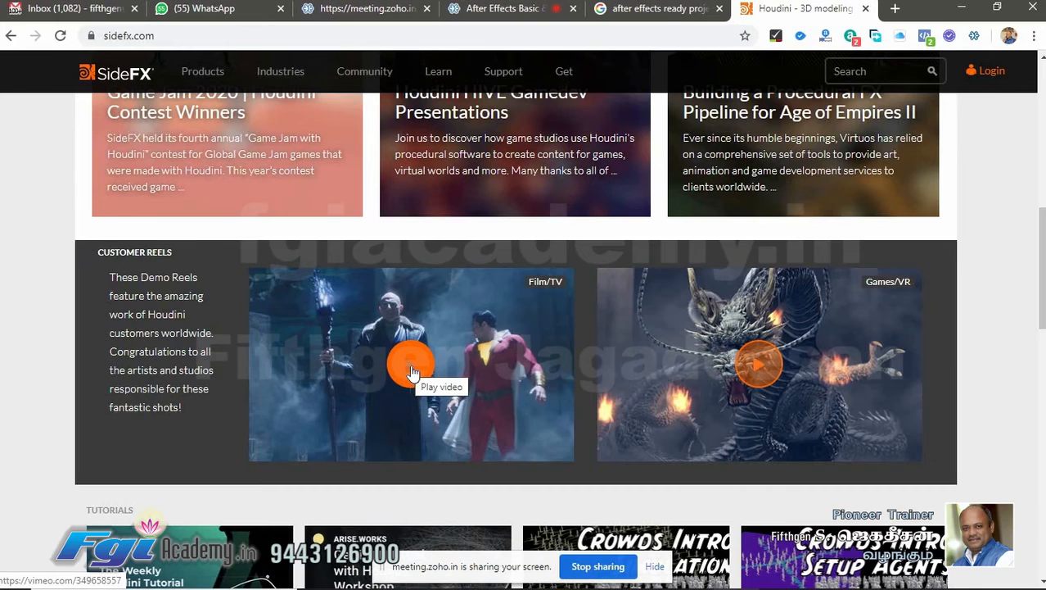
- Play the Houdini Studio Reel 2019 customer reel in full screen
left_click(412, 370)
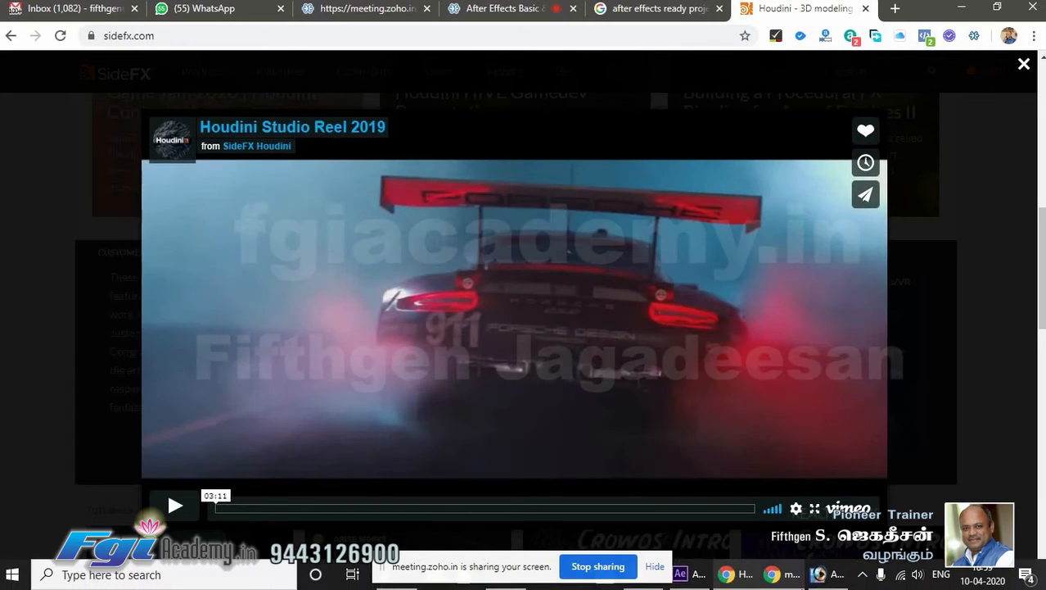
mouse_move(793, 587)
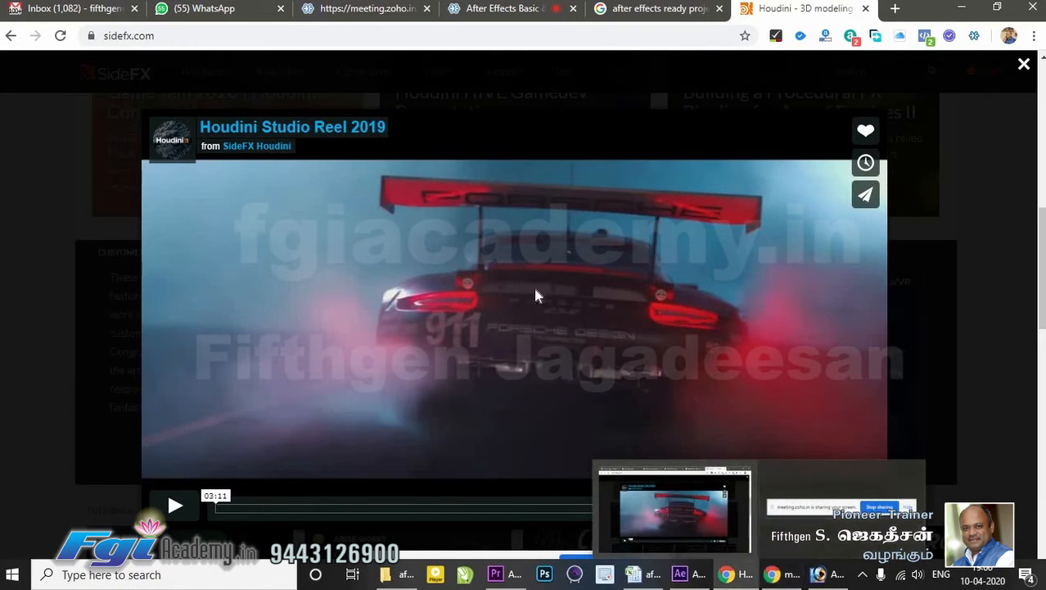
left_click(173, 504)
left_click(815, 509)
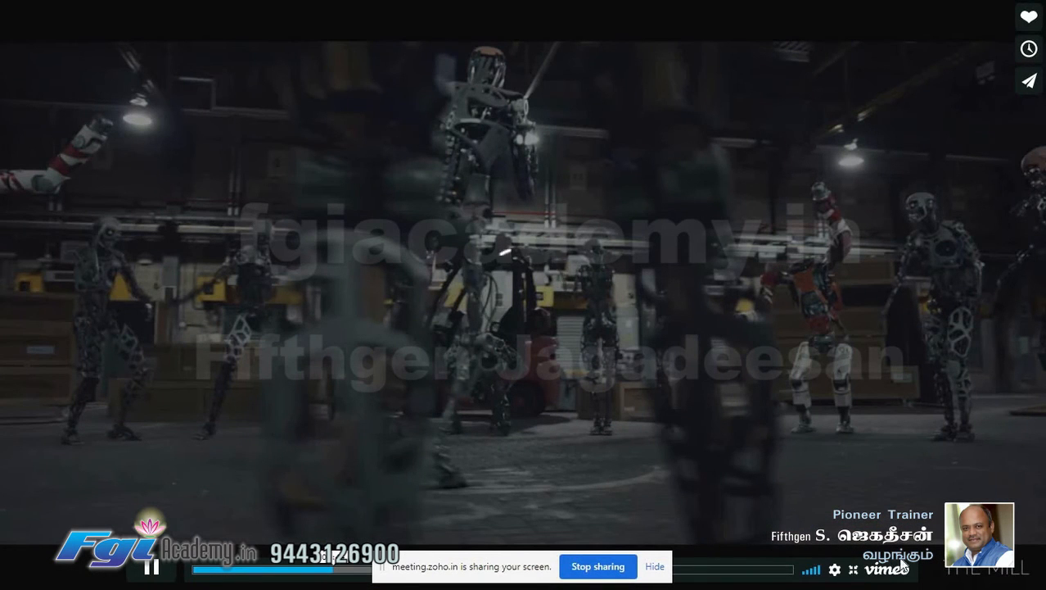
- Exit full screen, close the Houdini reel player, and return to the top of the SideFX homepage
left_click(852, 568)
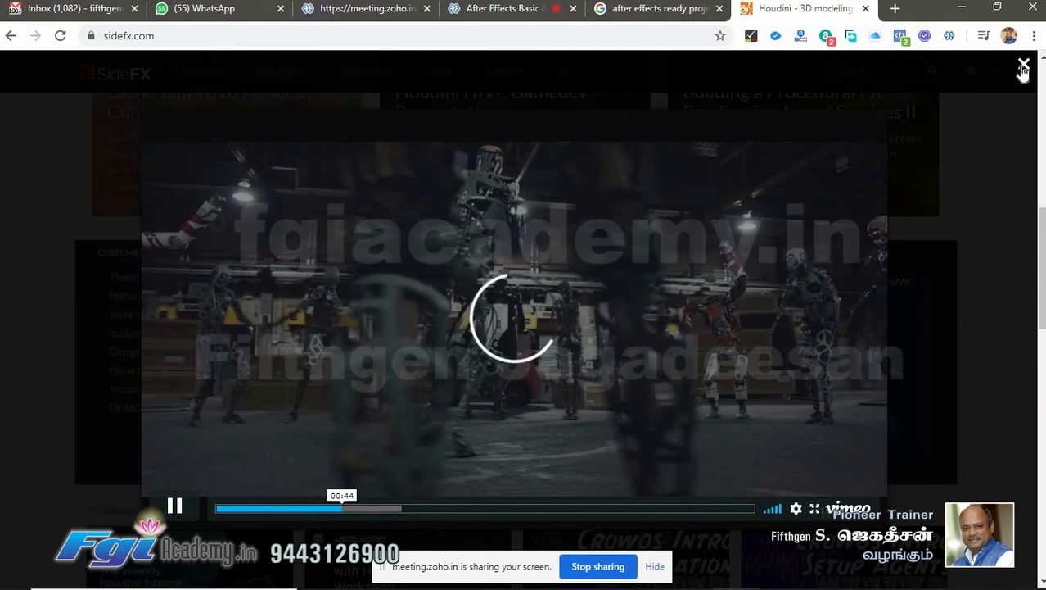
left_click(958, 121)
scroll(620, 378, "down", 1)
scroll(620, 378, "down", 2)
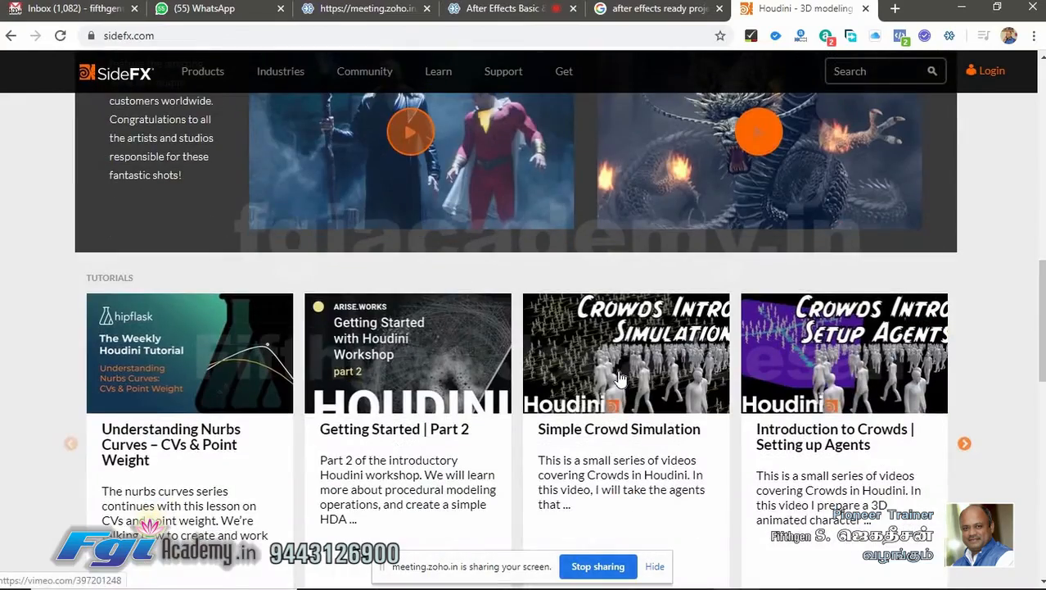
scroll(606, 344, "up", 10)
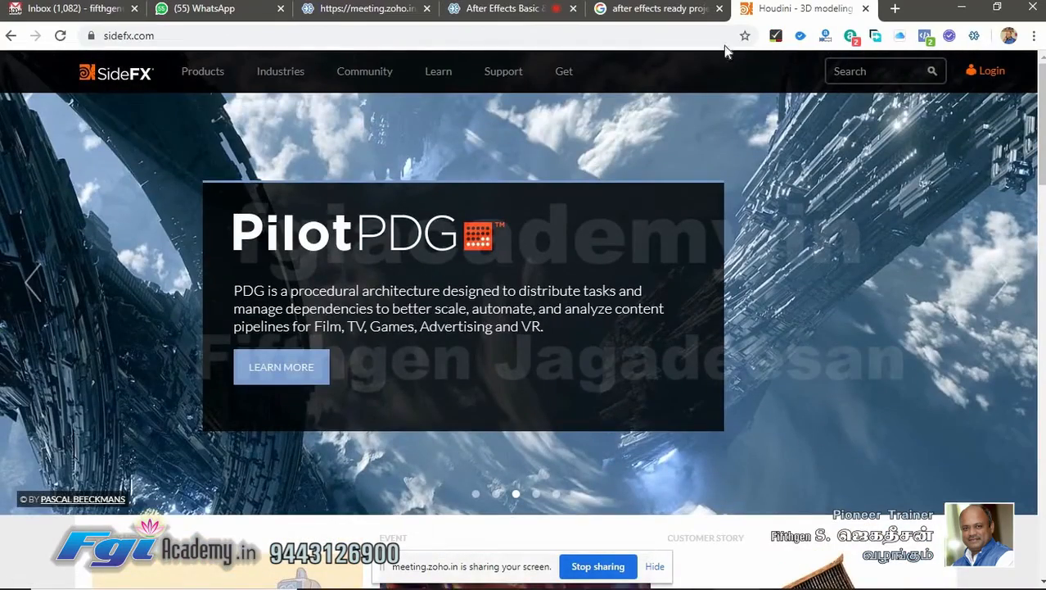
- Open youtube.com in the current tab from the address bar
left_click(546, 33)
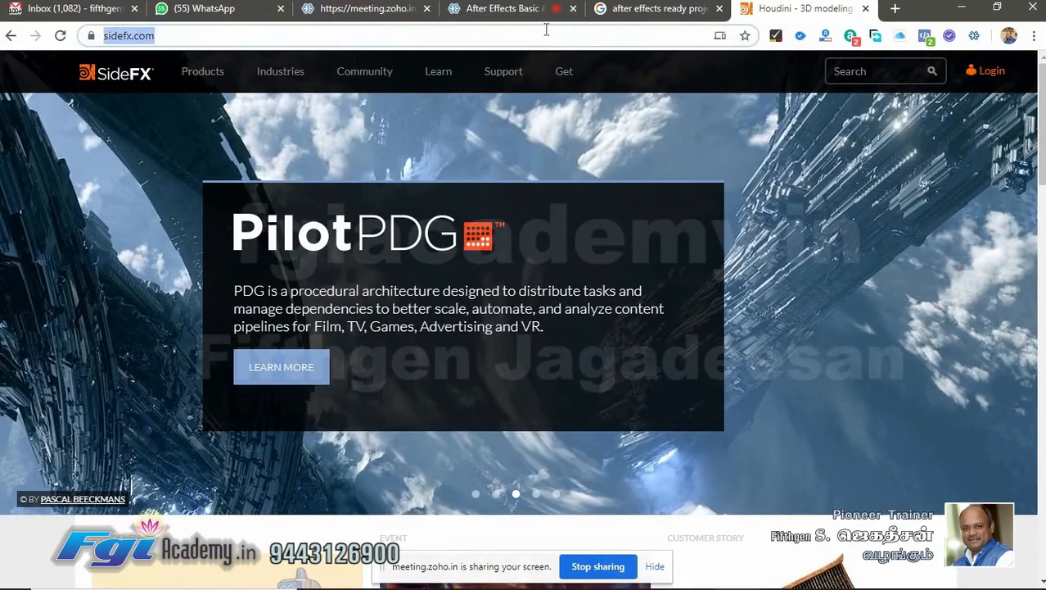
type("you")
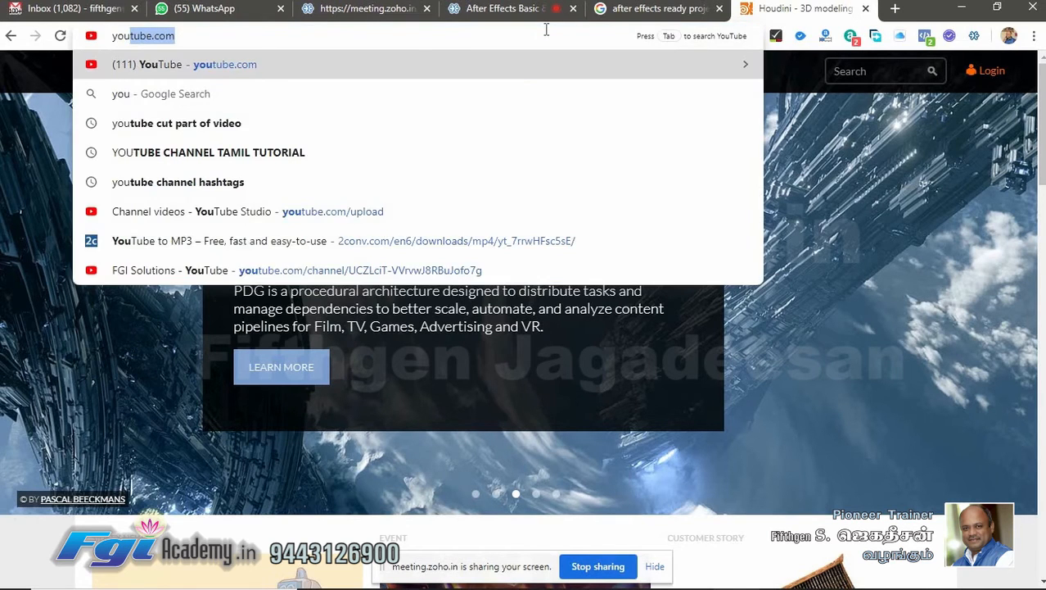
key("Return")
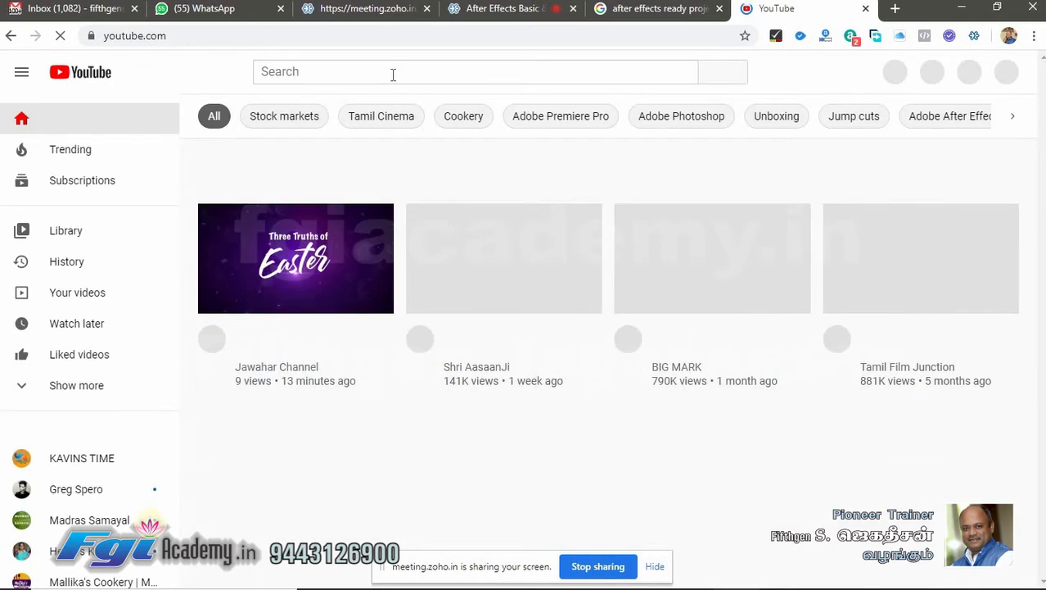
- Search YouTube for hugo making and open the Hugo Cabret 3D-Animation Making-of von Pixomondo video
left_click(403, 71)
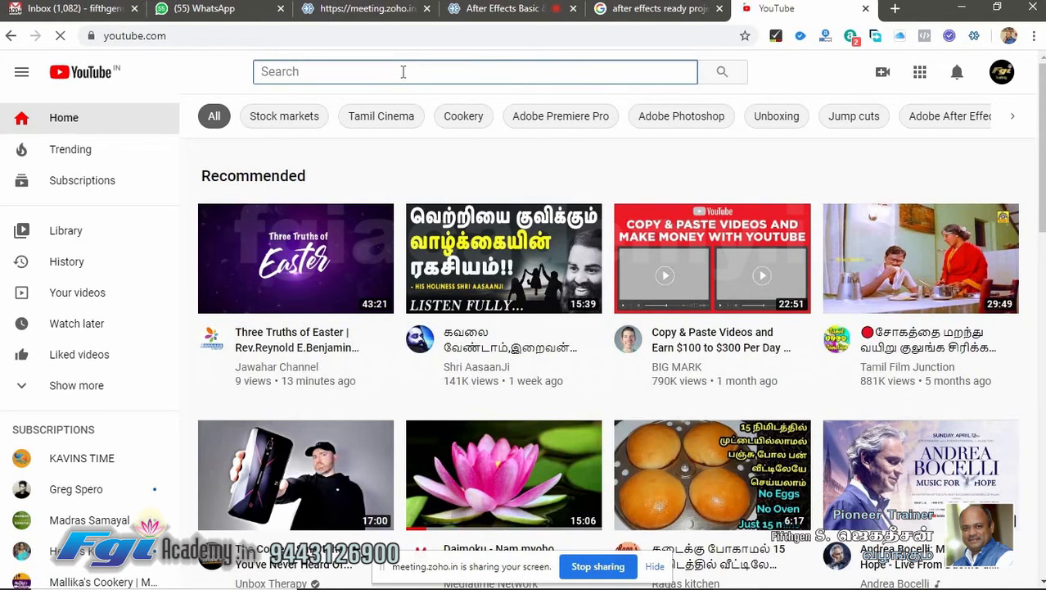
type("hugo ")
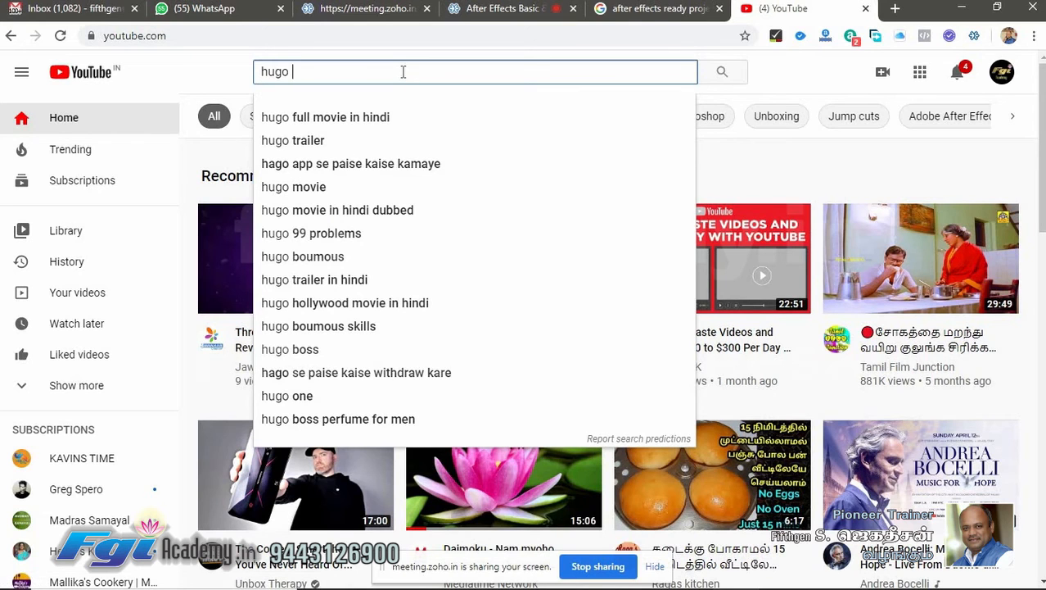
type("making")
key("Return")
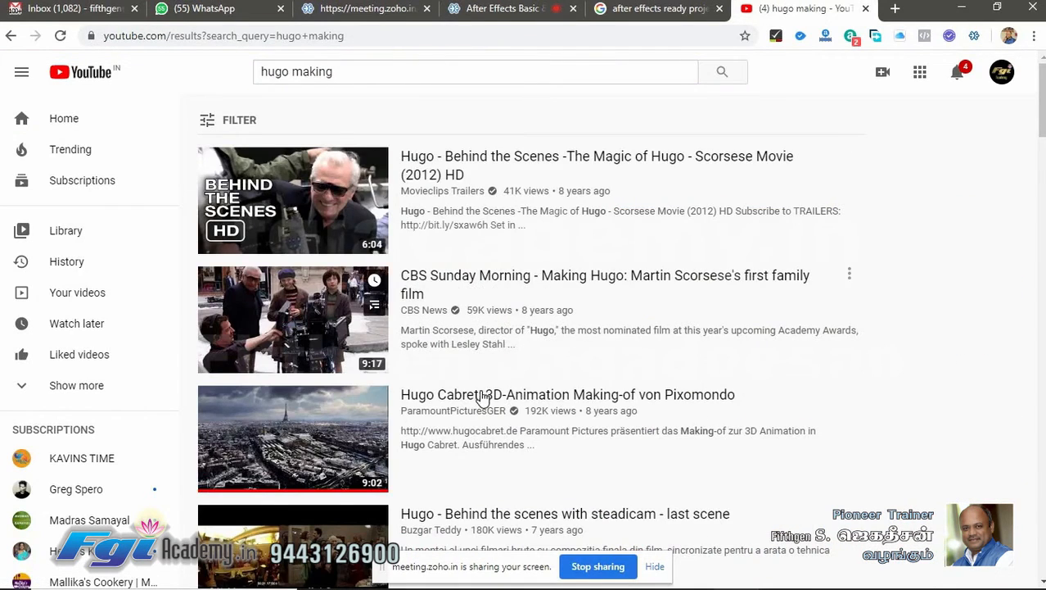
left_click(481, 397)
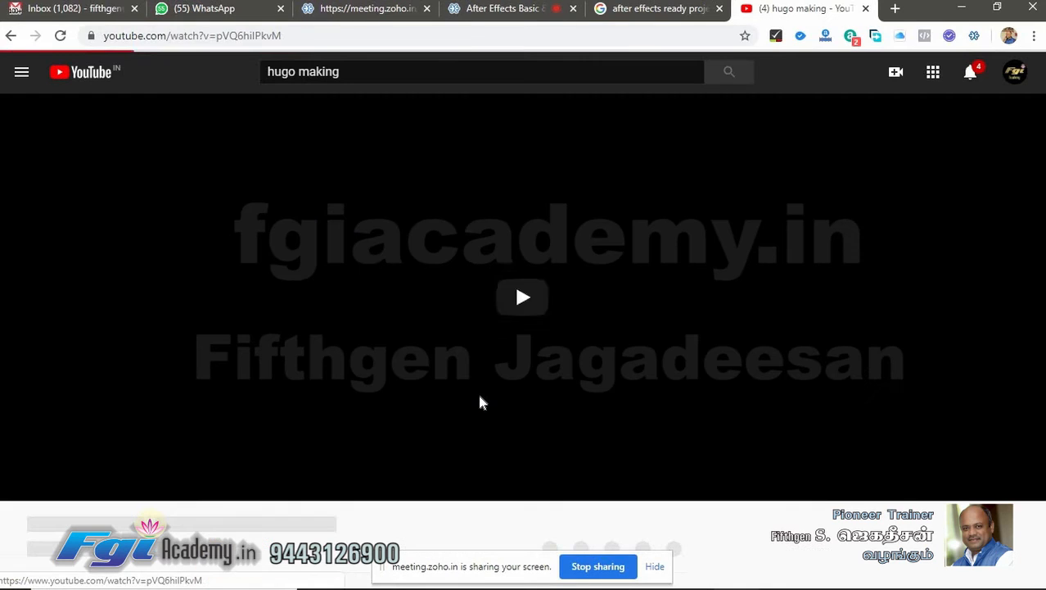